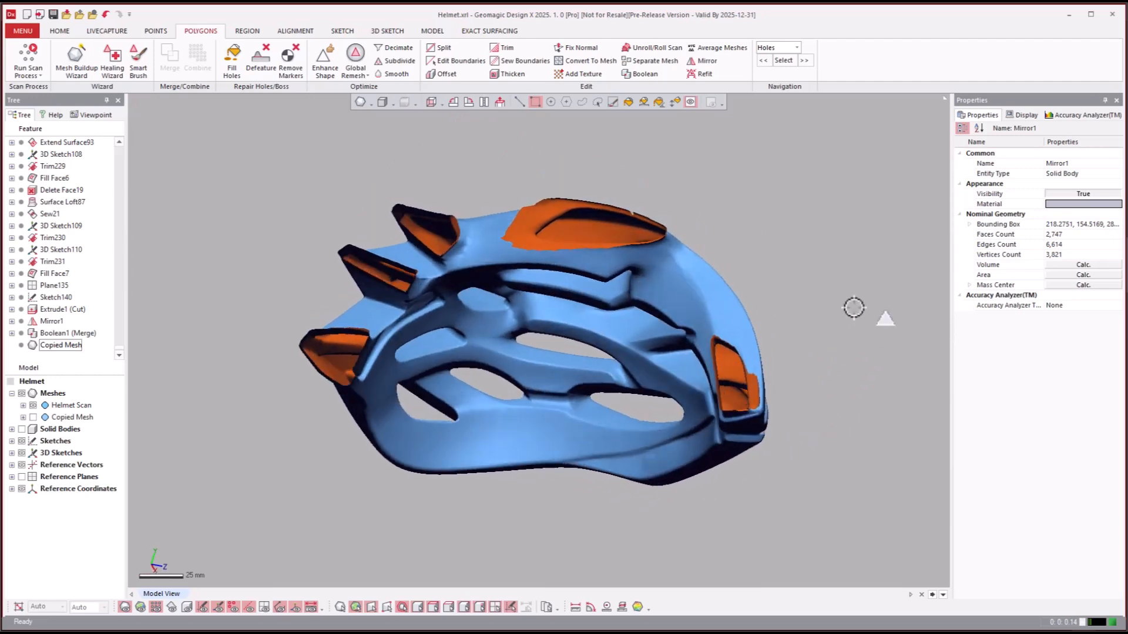
- Compare the helmet scan with the copied mesh by toggling the copied mesh's visibility
left_click(836, 310)
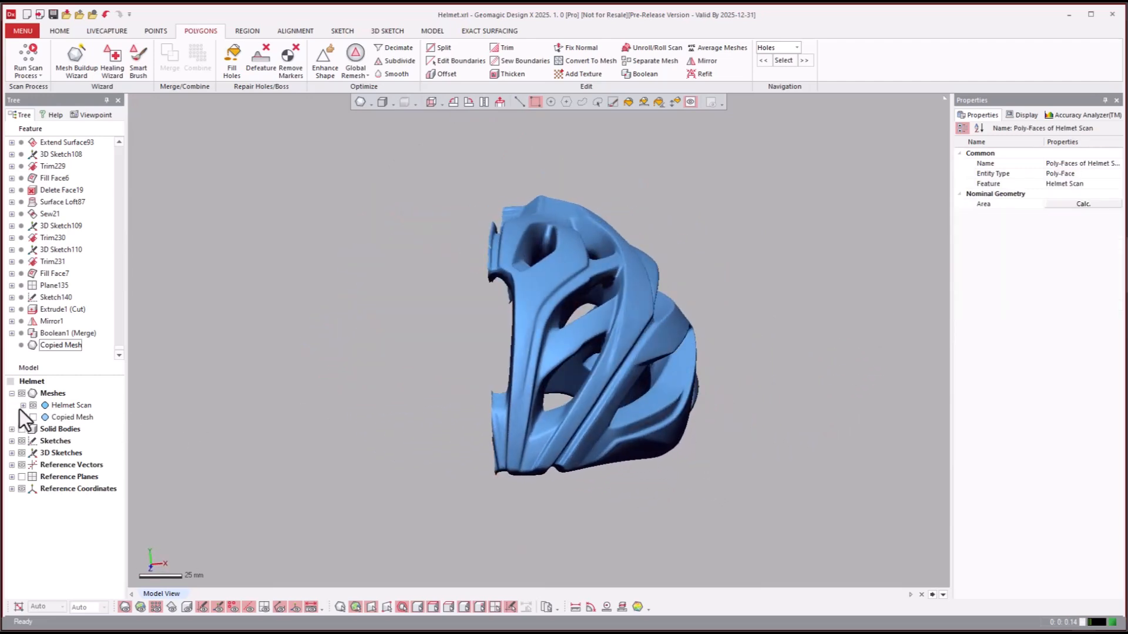
left_click(35, 421)
left_click(35, 421)
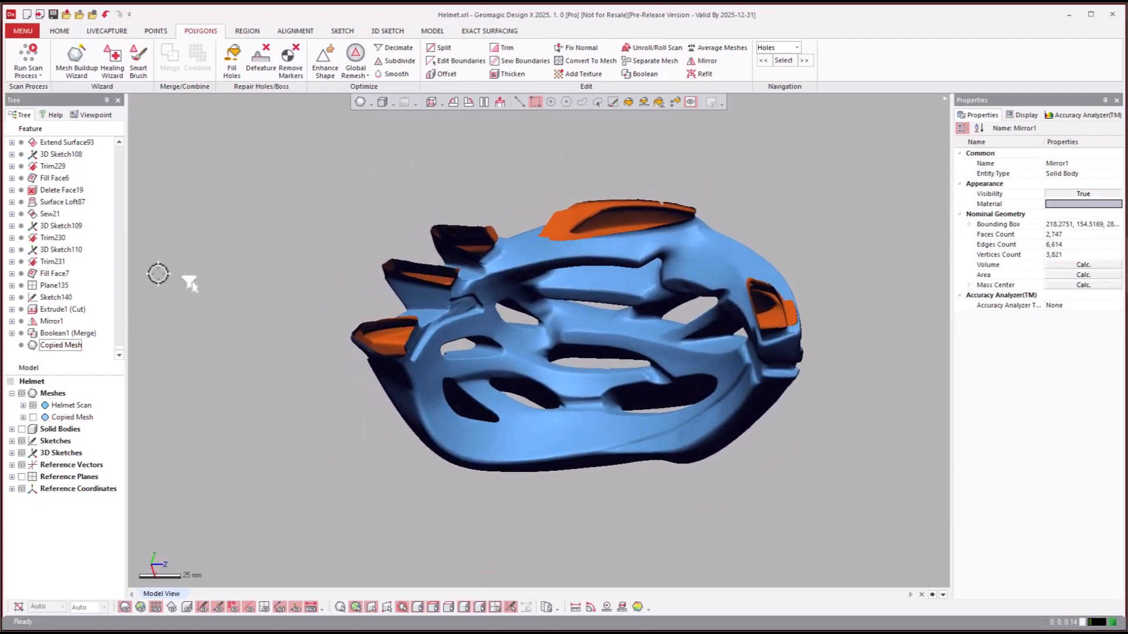
- Roll the model history back to the Surface Plane1 feature near the start of the feature list
left_click(62, 274)
scroll(63, 276, "up", 10)
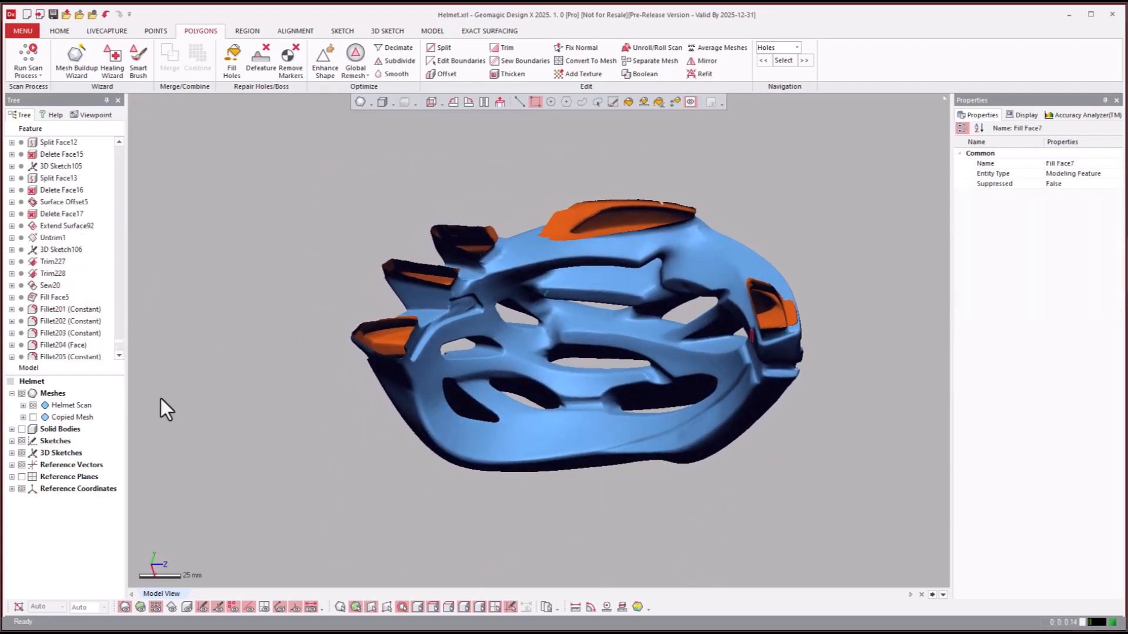
left_click_drag(120, 343, 130, 118)
left_click(48, 238)
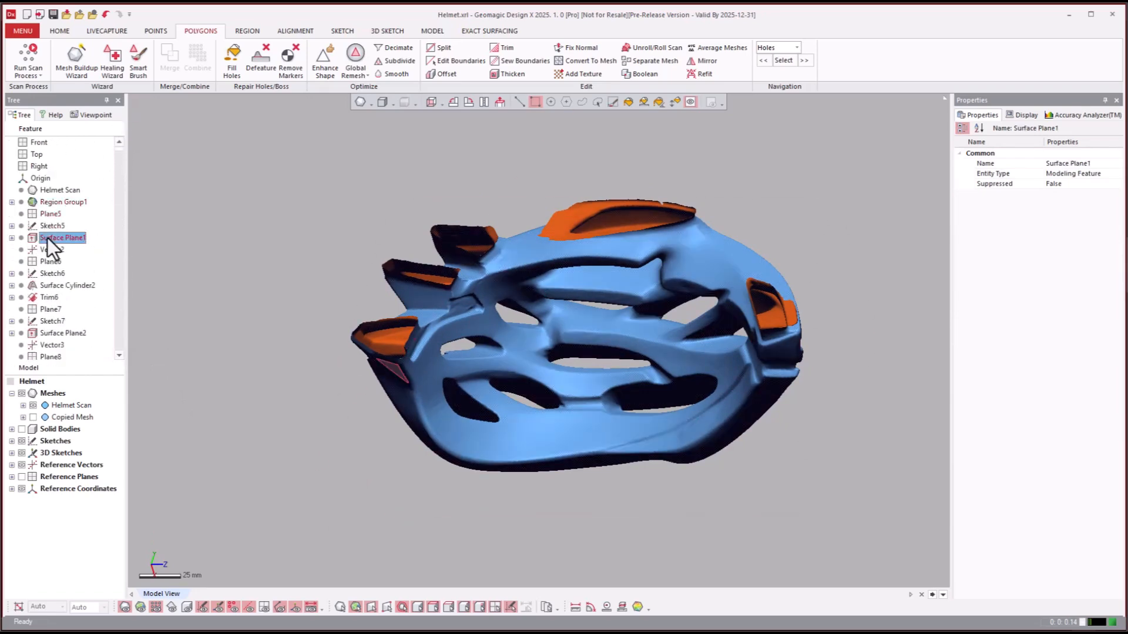
right_click(48, 238)
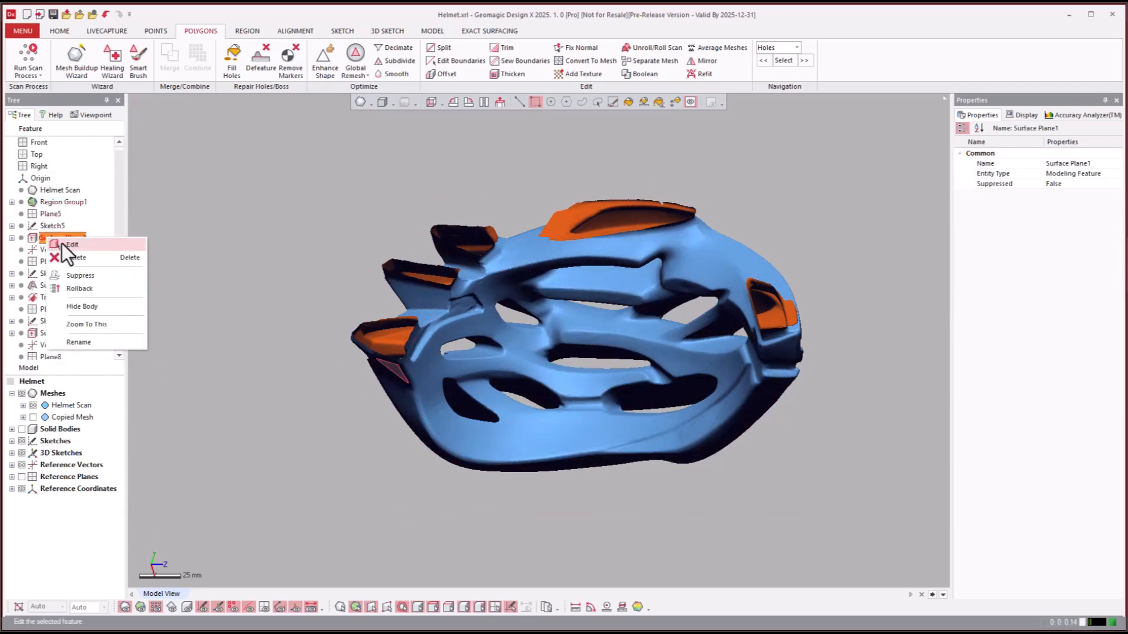
left_click(83, 291)
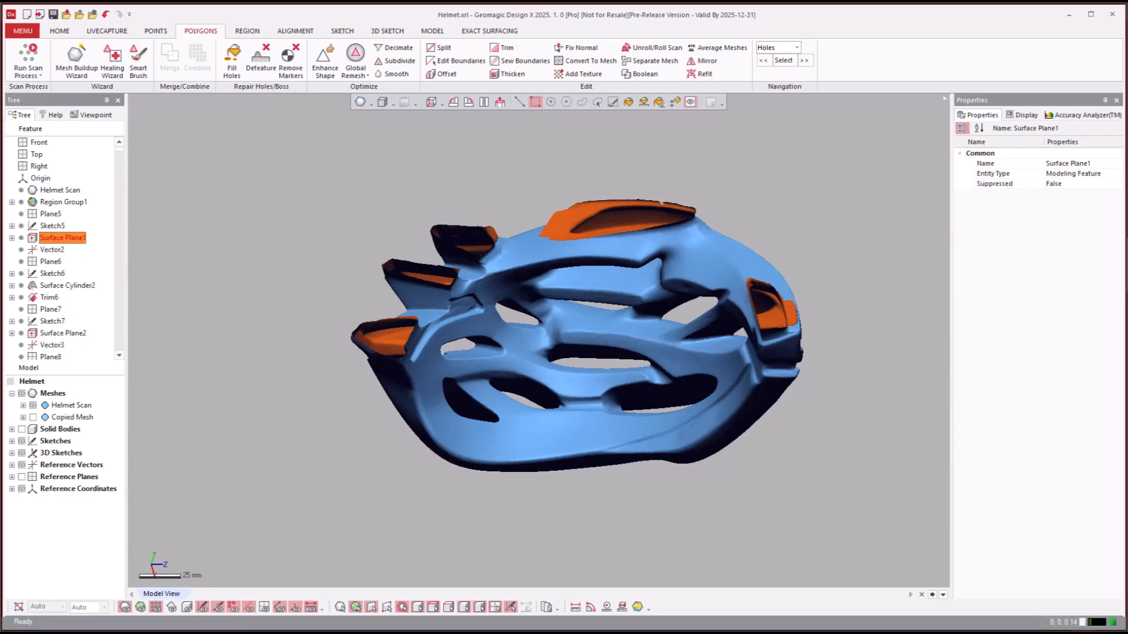
- Examine Surface Plane1 against the helmet scan with the coloured mesh regions displayed
right_click_drag(869, 546, 701, 300)
scroll(683, 270, "up", 5)
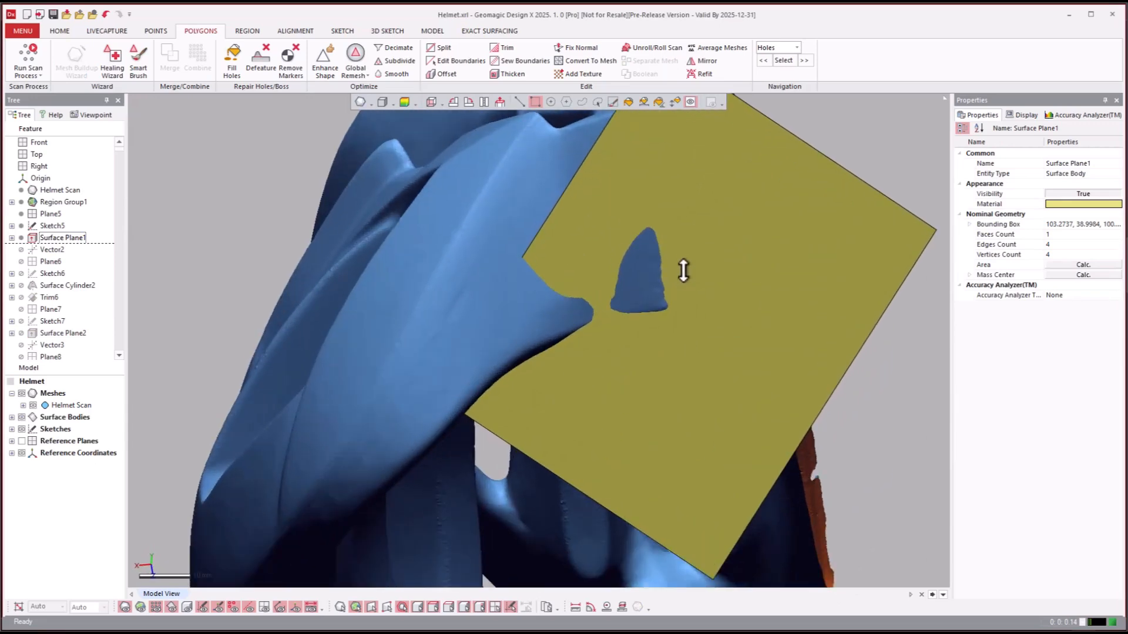
scroll(683, 270, "up", 6)
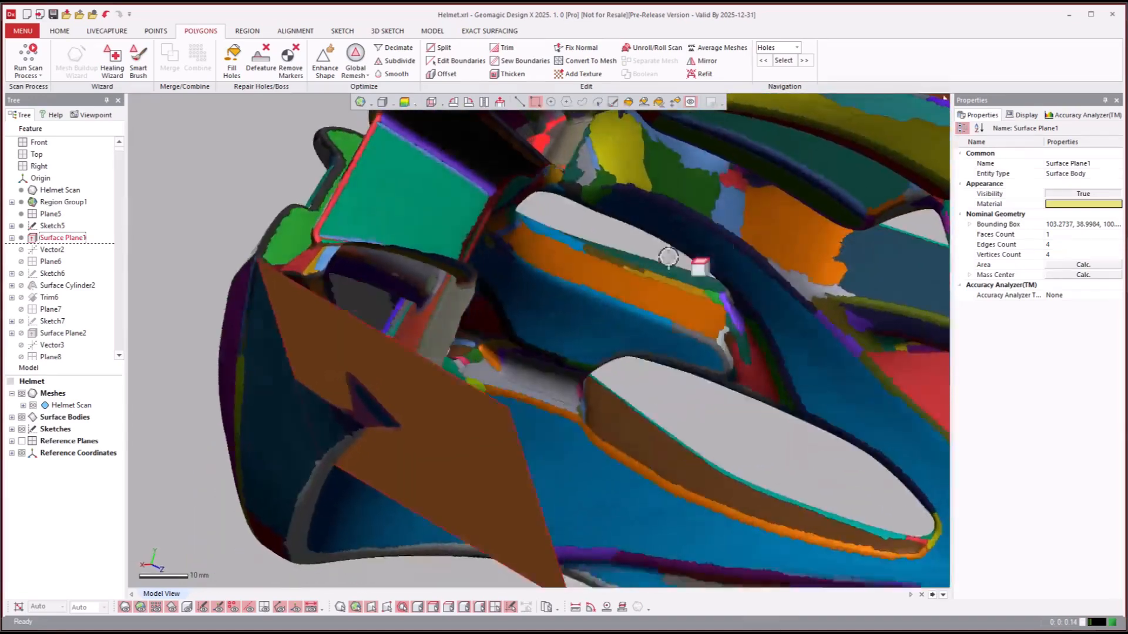
right_click_drag(668, 256, 154, 287)
left_click(652, 451)
right_click_drag(652, 451, 658, 420)
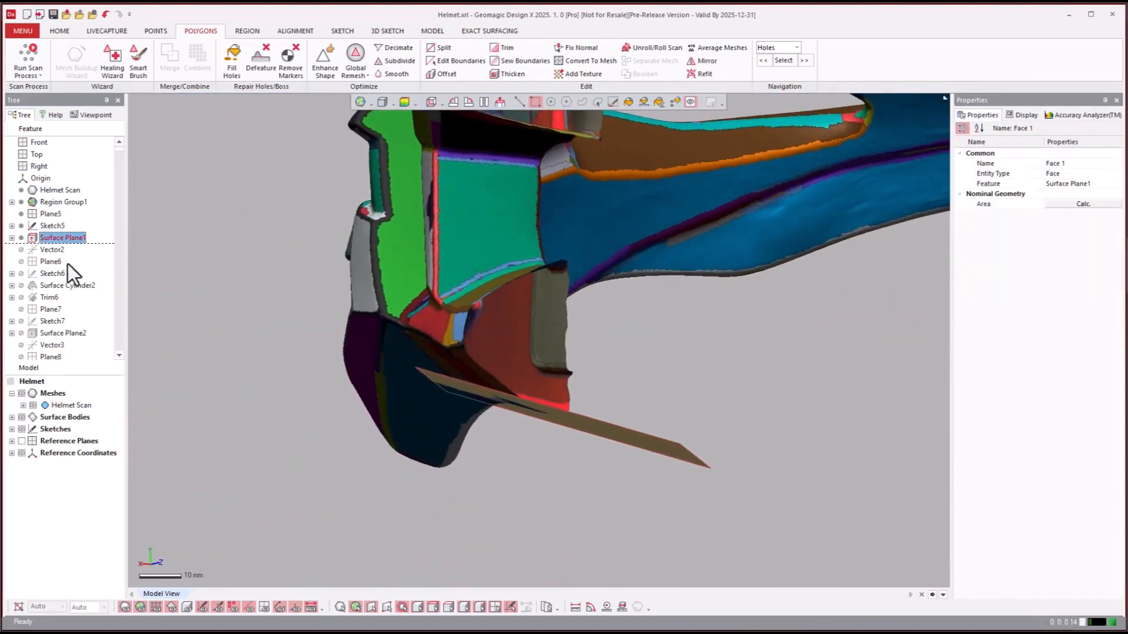
- Roll the model history forward to the Trim6 feature
left_click(46, 285)
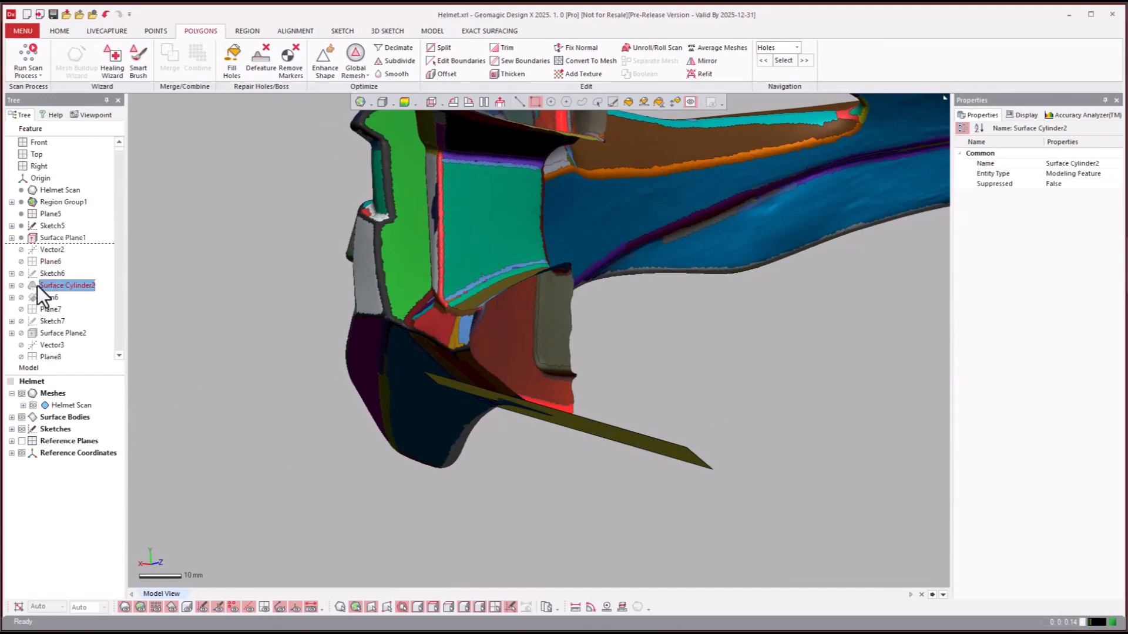
right_click(42, 299)
left_click(68, 312)
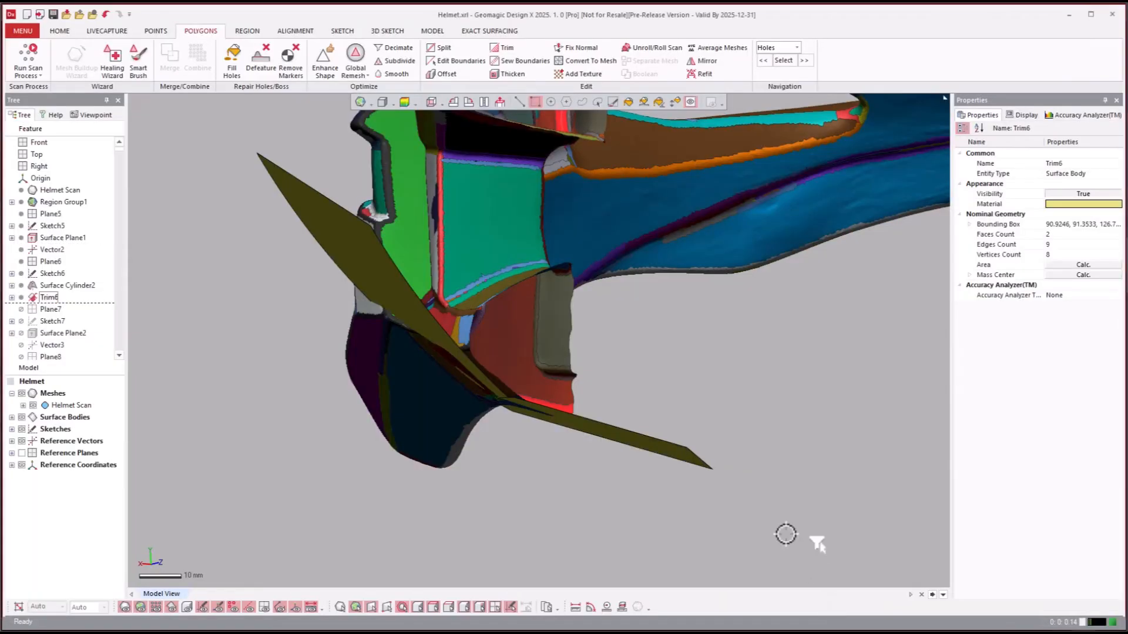
- Inspect the two trimmed surfaces at the helmet's rear tip and roll the model history forward to Trim8
right_click_drag(817, 542, 649, 361)
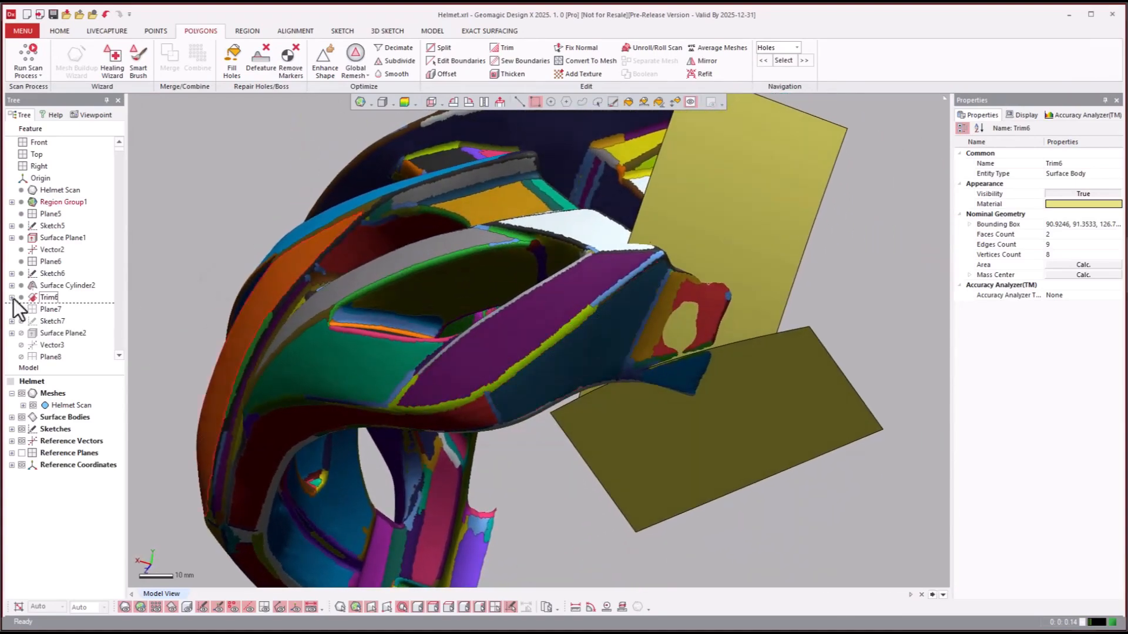
left_click(41, 330)
scroll(42, 330, "down", 2)
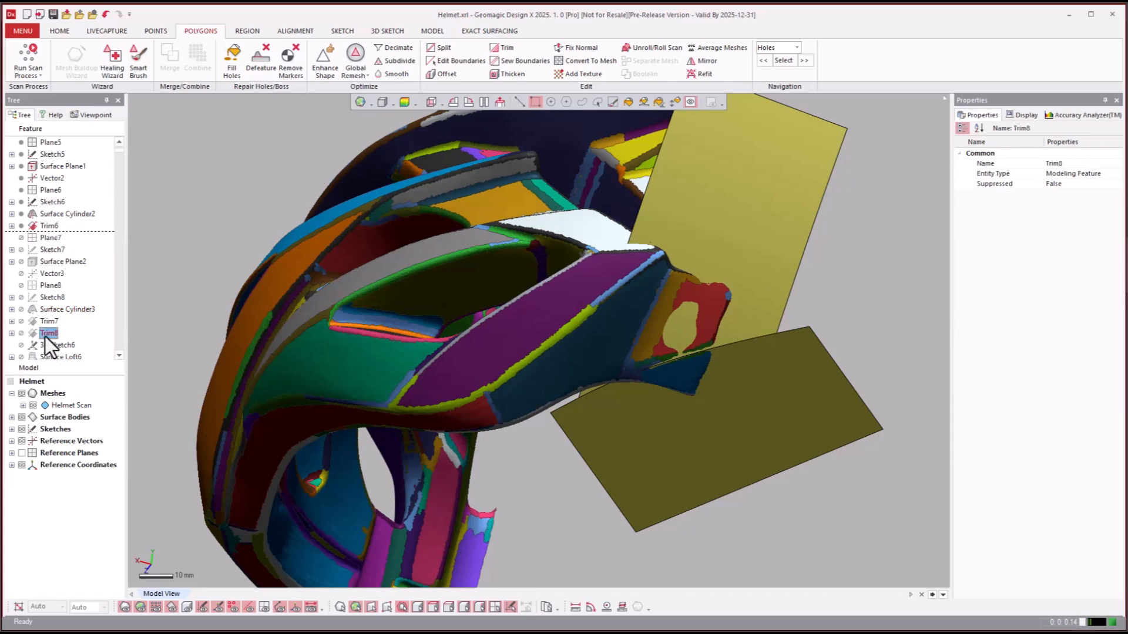
right_click(47, 337)
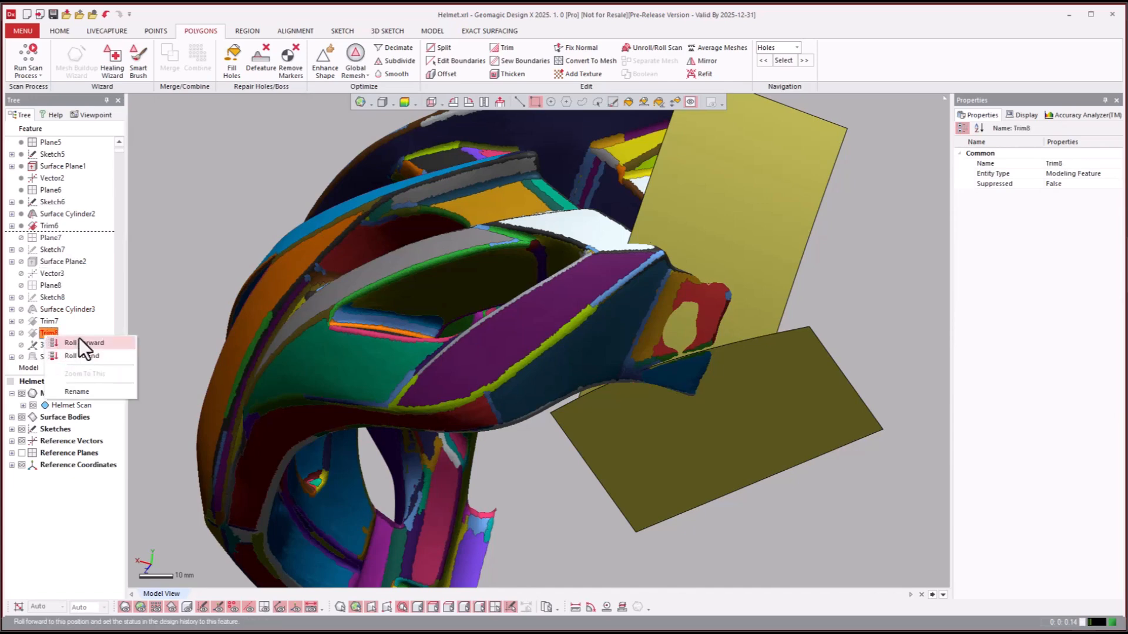
left_click(80, 341)
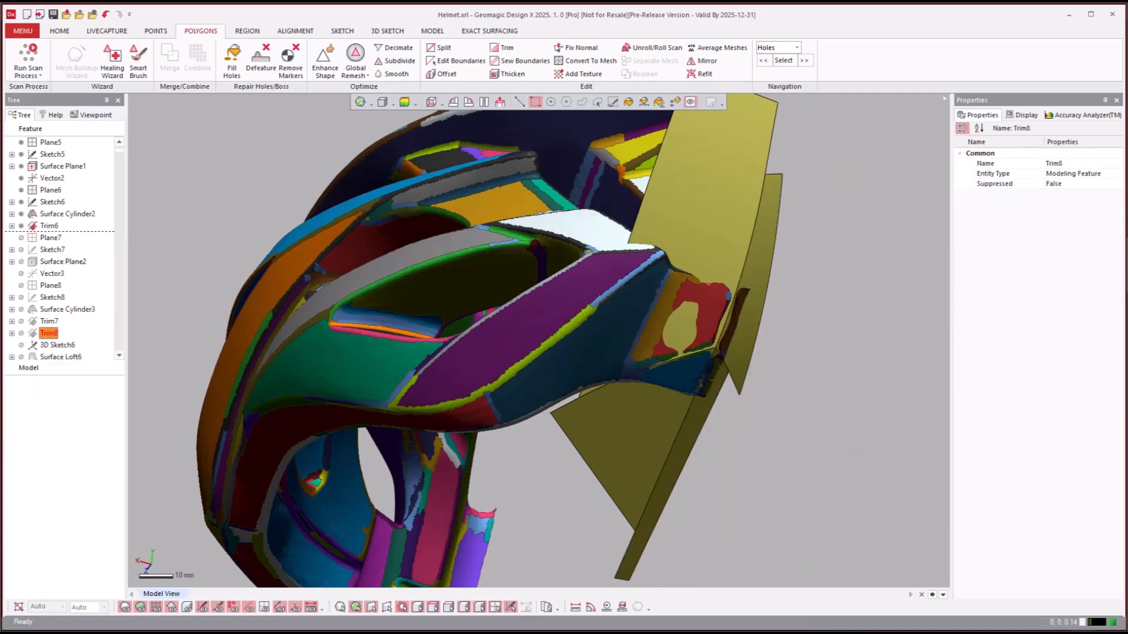
- Examine the Trim8 surfaces against the scan and hide the coloured mesh regions
right_click_drag(810, 430, 787, 430)
left_click(53, 310)
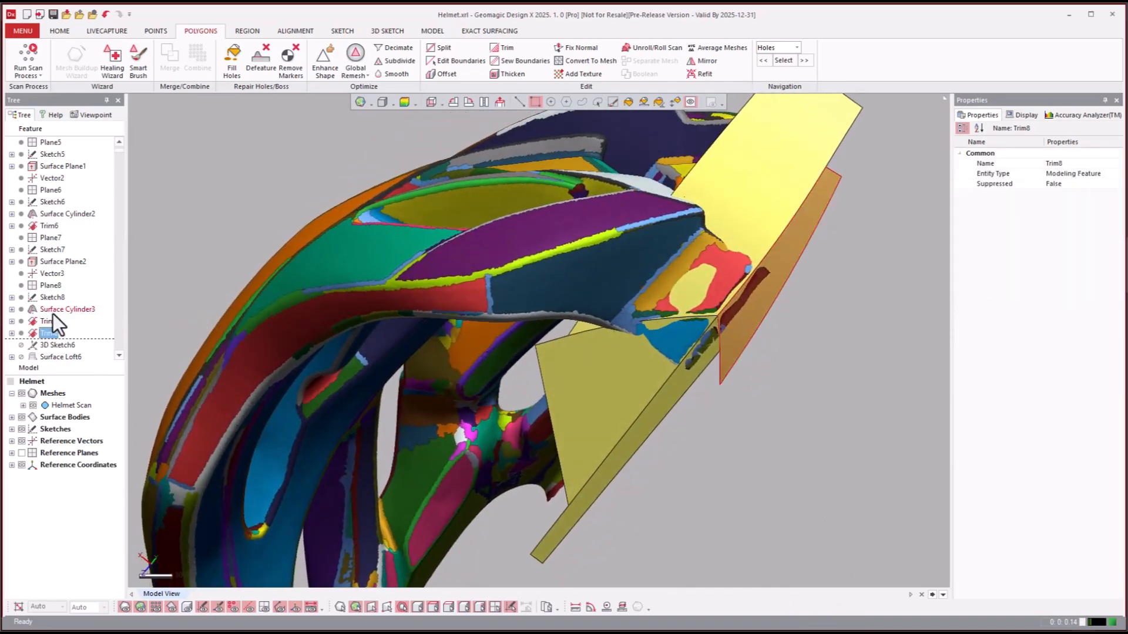
right_click_drag(147, 311, 669, 320)
left_click(809, 322)
key("ctrl+2")
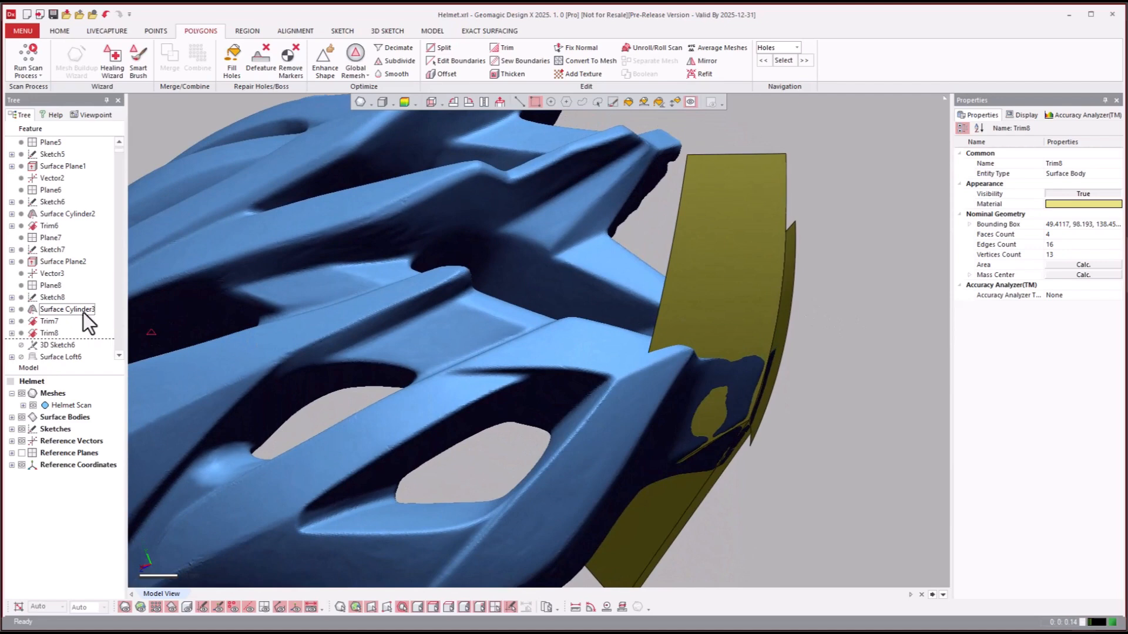
- Roll the model history forward past 3D Sketch6 and Surface Loft6 to the Trim9 feature
left_click(45, 298)
scroll(45, 305, "down", 2)
left_click(59, 274)
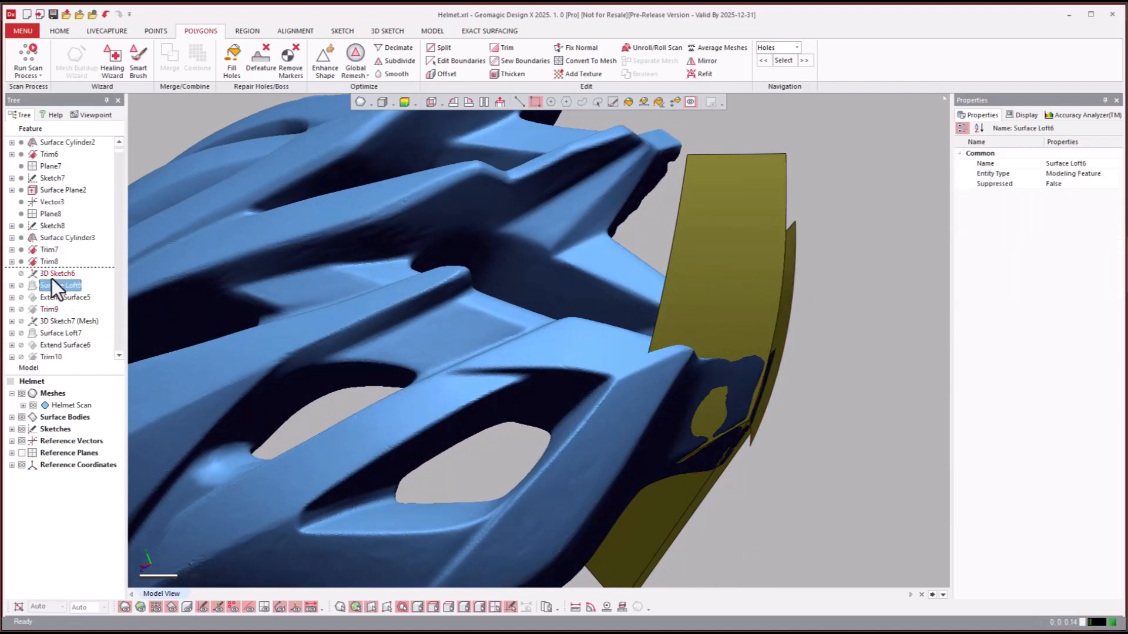
left_click(51, 294)
left_click(47, 318)
left_click(44, 312)
right_click(44, 312)
left_click(58, 318)
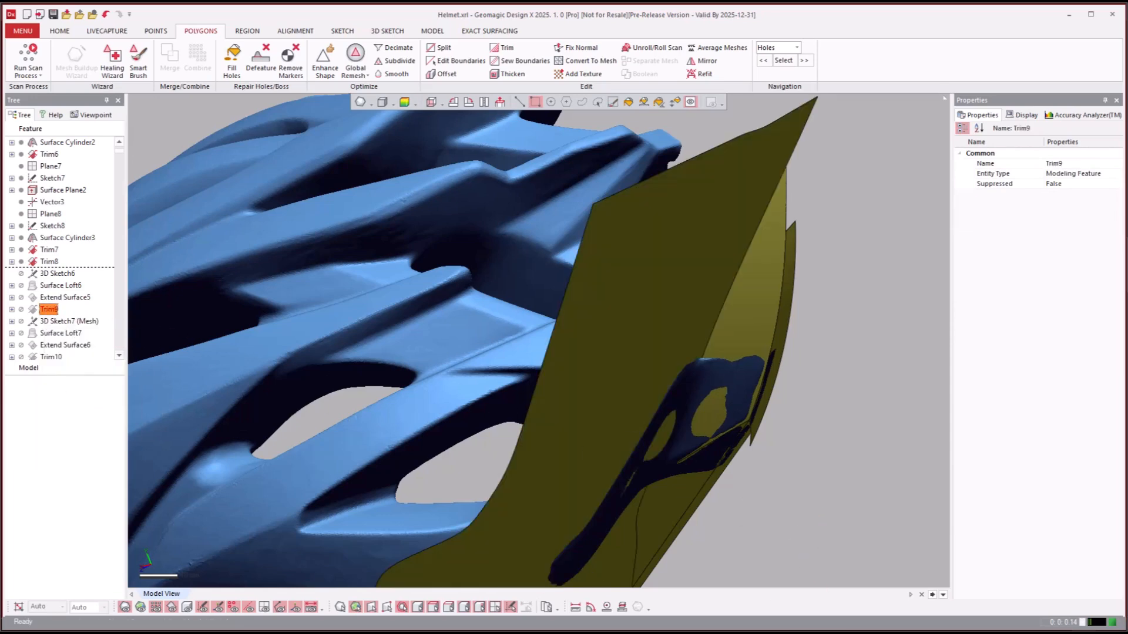
- Examine how the Trim9 loft surface follows the helmet's rear tip by repeatedly hiding and showing the surface bodies
right_click_drag(848, 503, 672, 248)
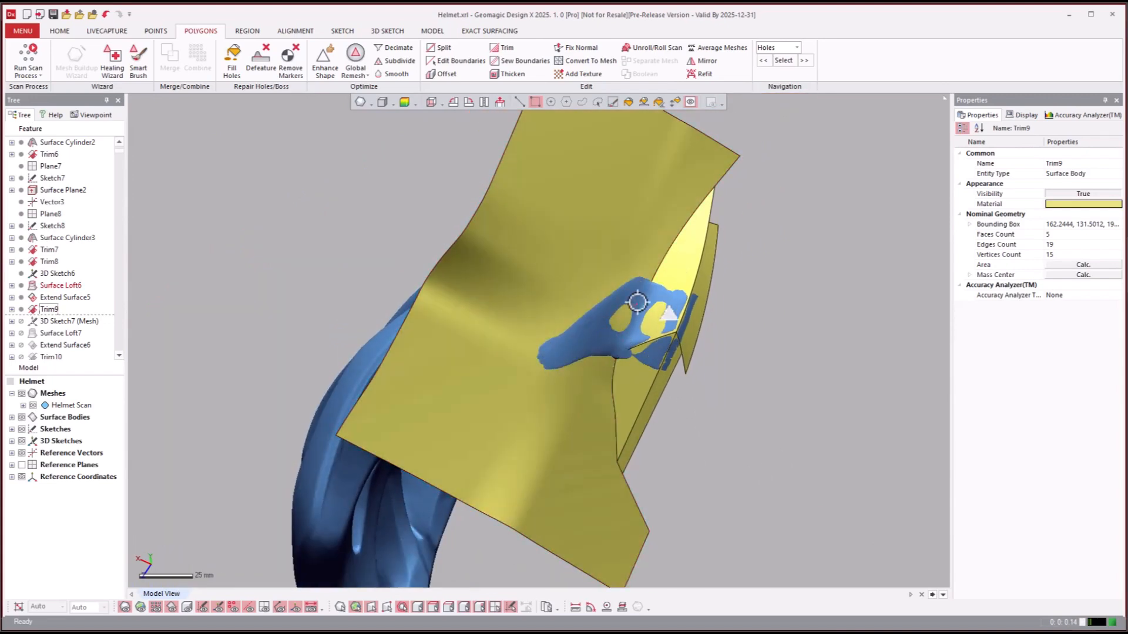
right_click_drag(642, 327, 704, 383)
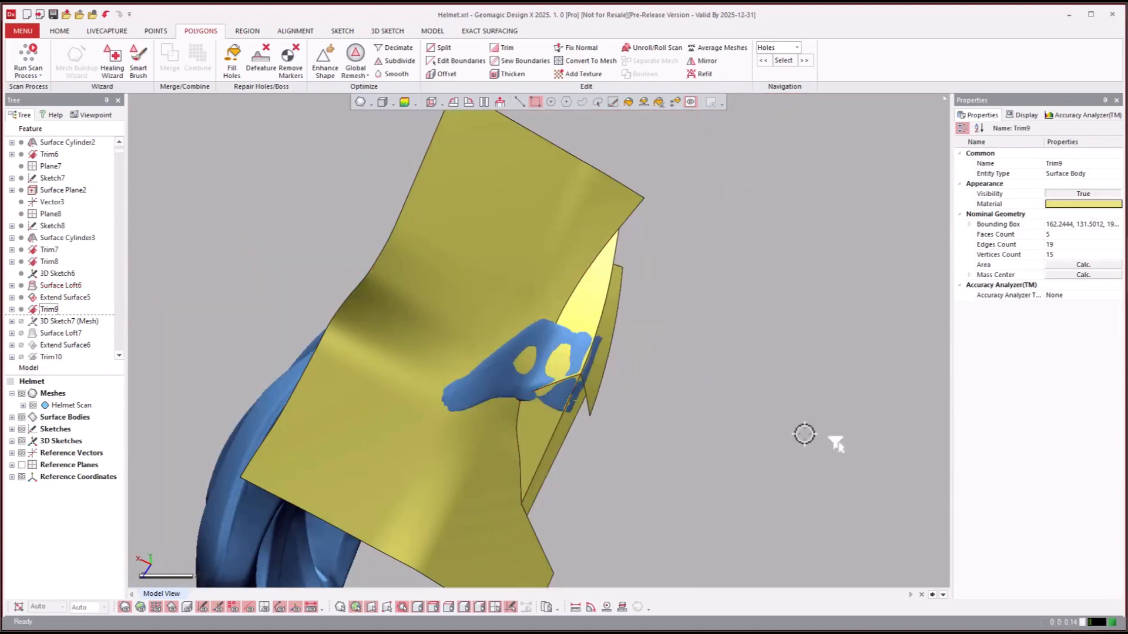
right_click_drag(804, 434, 723, 432)
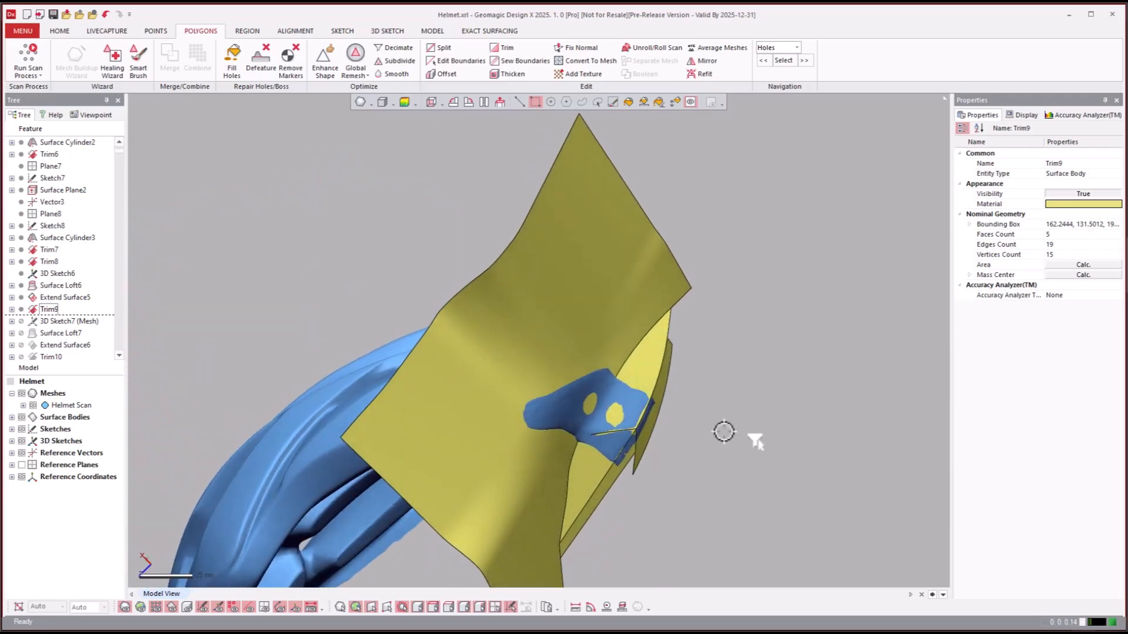
key("ctrl+4")
key("ctrl+4")
key("ctrl+4")
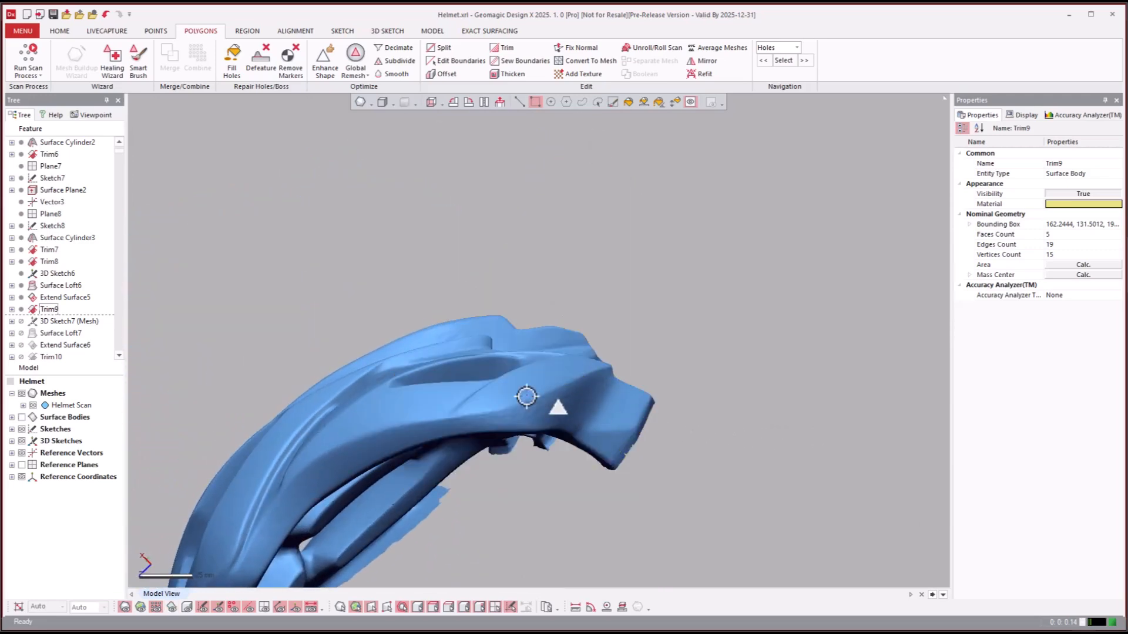
key("ctrl+4")
key("ctrl+4")
scroll(634, 415, "up", 2)
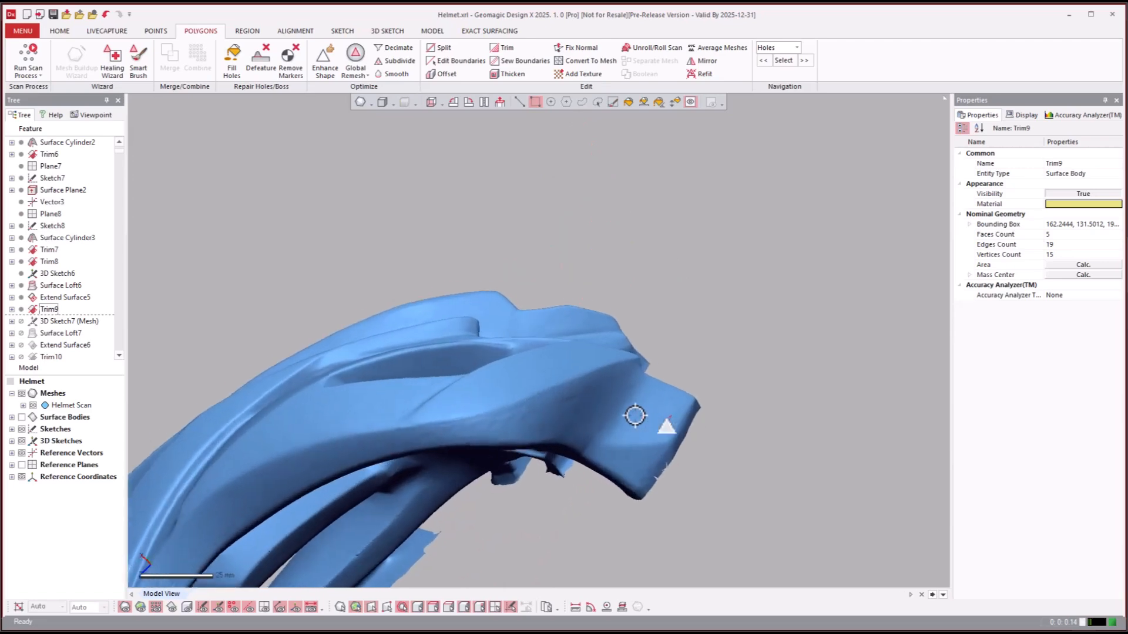
scroll(634, 415, "up", 1)
key("ctrl+4")
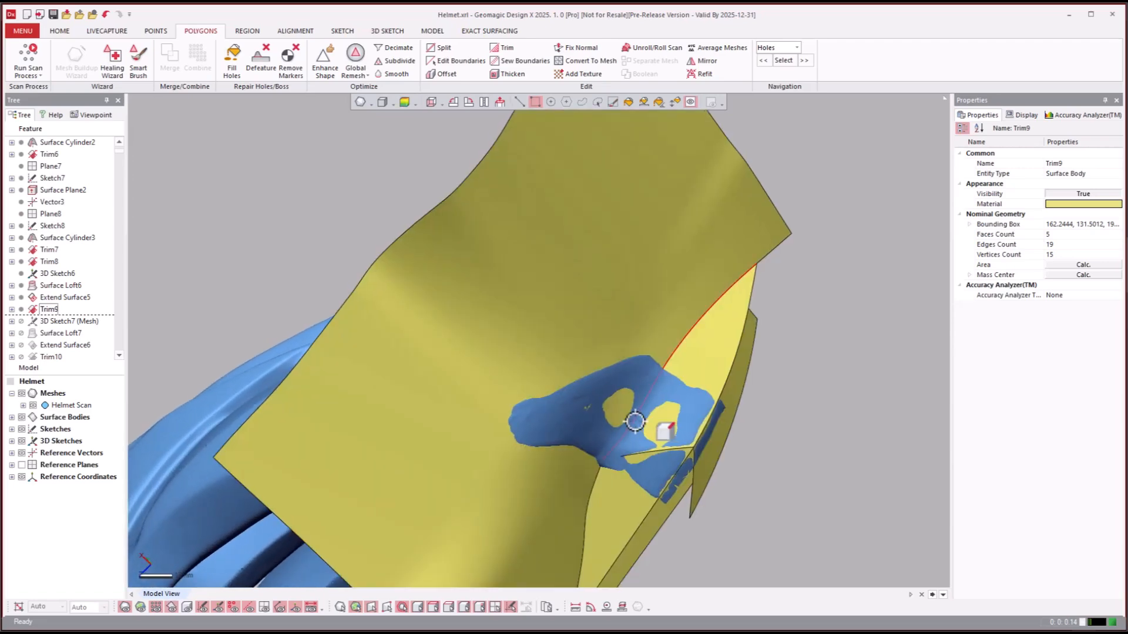
key("ctrl+4")
- Roll the model history forward to the Extend Surface6 feature
left_click(51, 330)
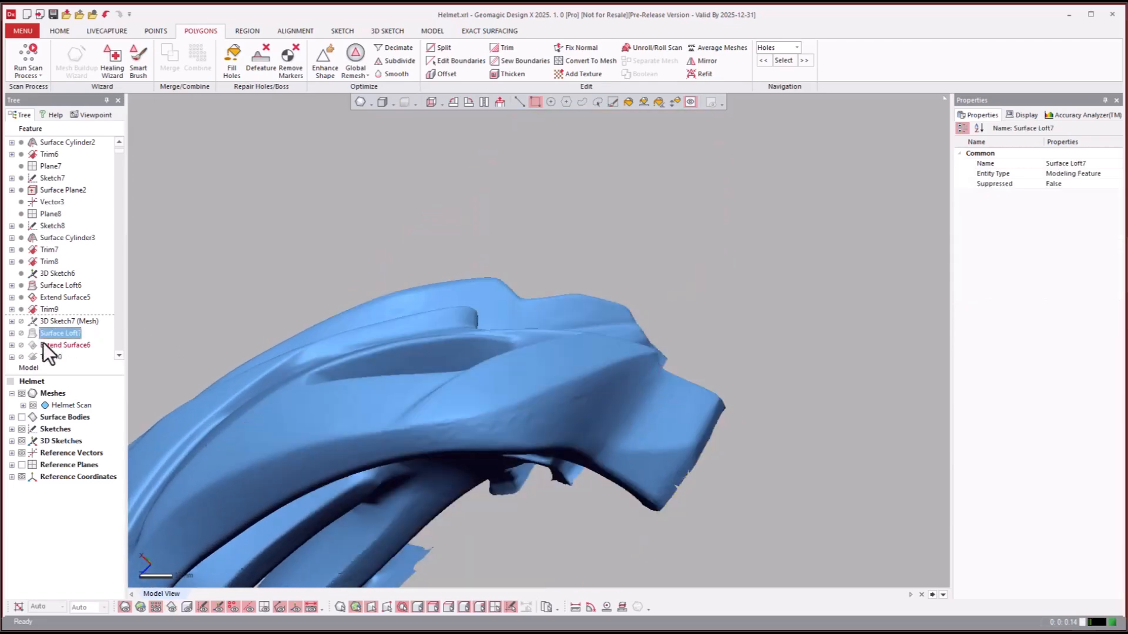
left_click(44, 343)
right_click(44, 343)
left_click(63, 348)
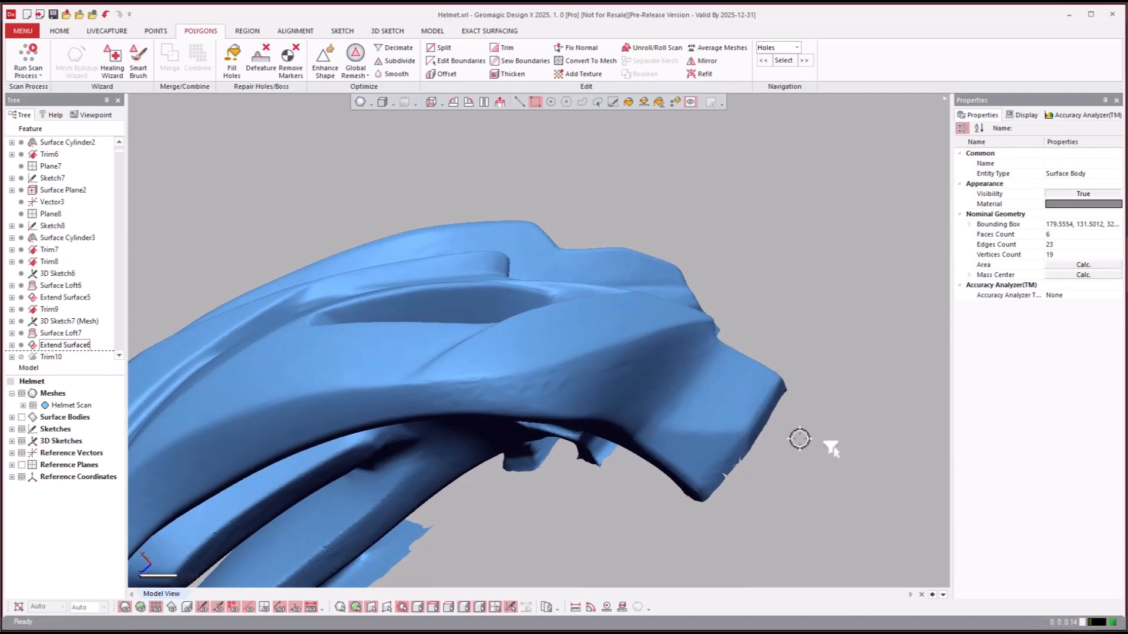
- Show the surface bodies again and roll the model history forward to Trim10
key("ctrl+4")
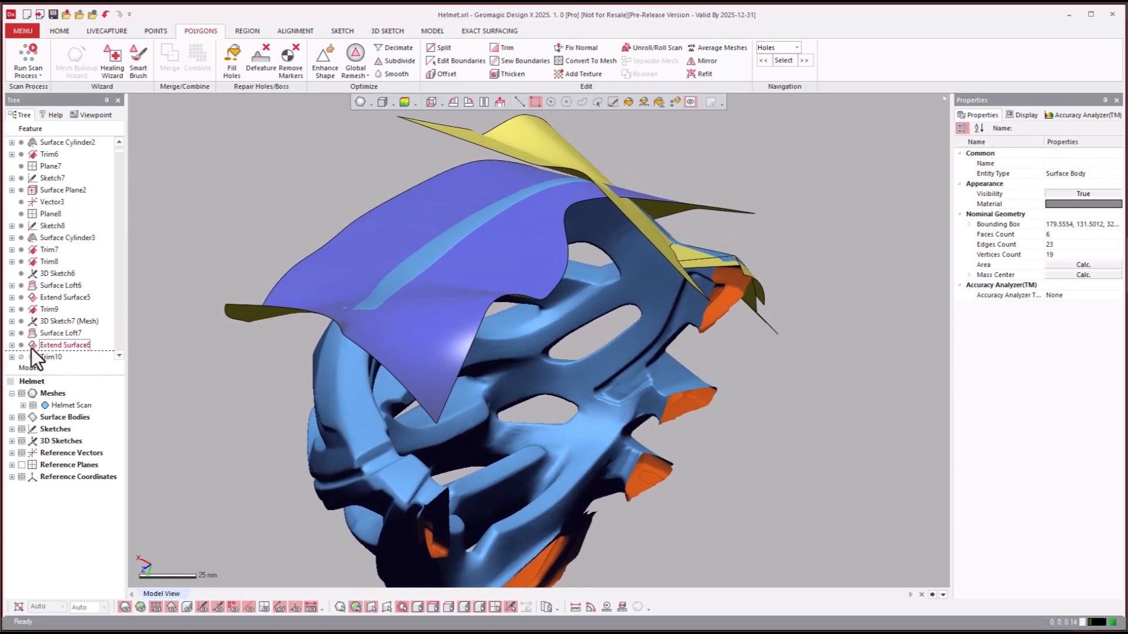
left_click(51, 355)
right_click(52, 342)
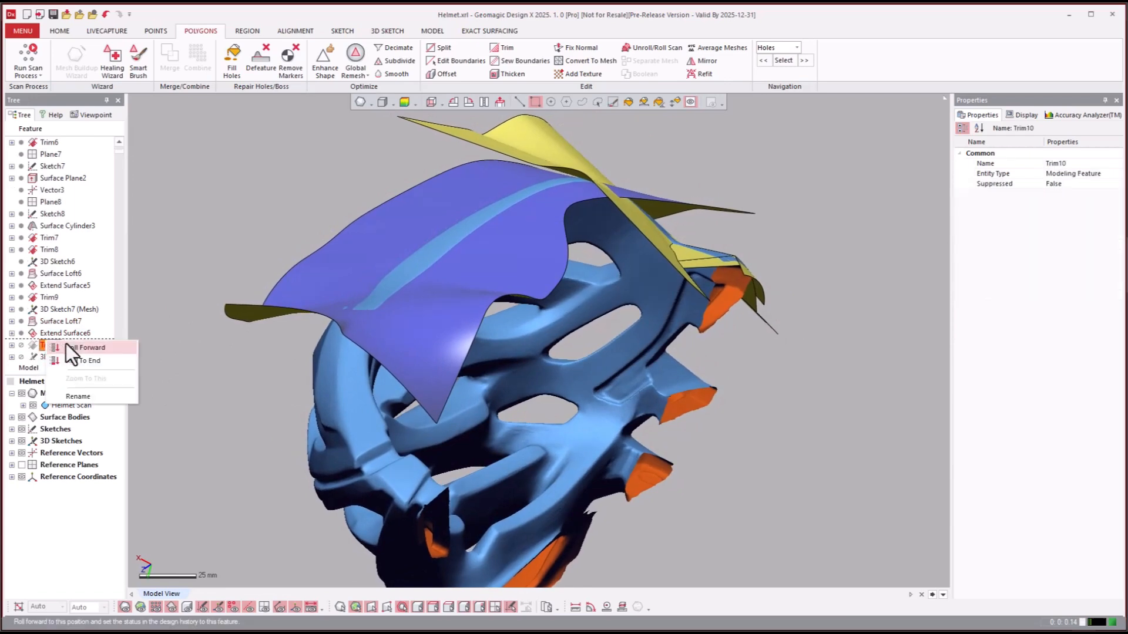
left_click(67, 346)
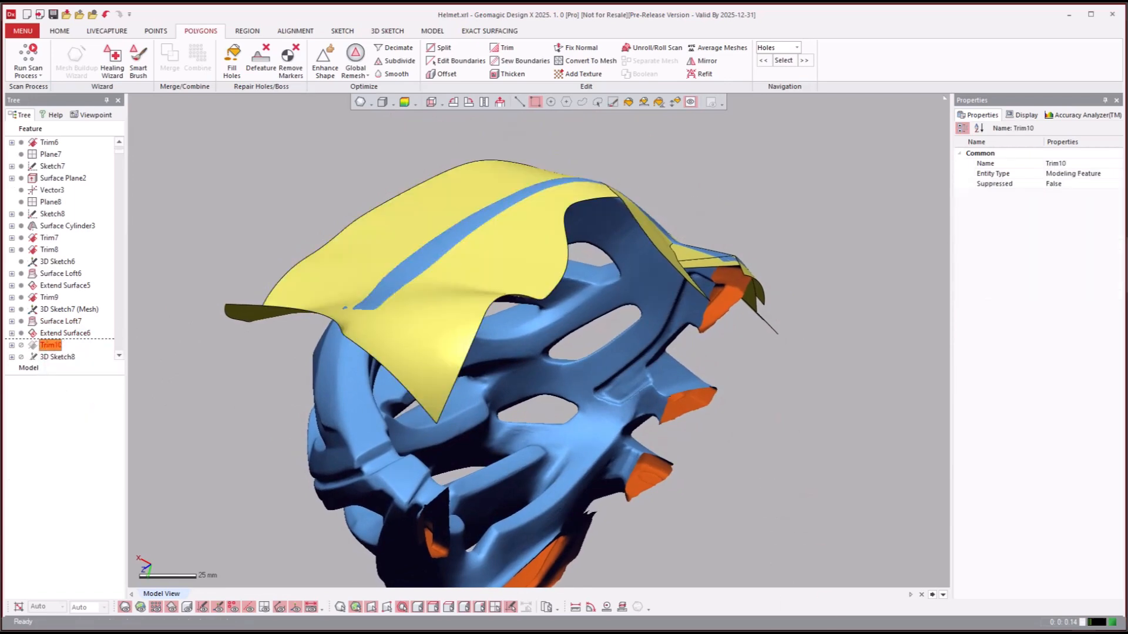
- Review the Surface Loft7 and 3D Sketch8 features and roll the model history forward to Fillet11 (Constant)
scroll(783, 420, "down", 1)
right_click_drag(784, 420, 176, 338)
left_click(79, 319)
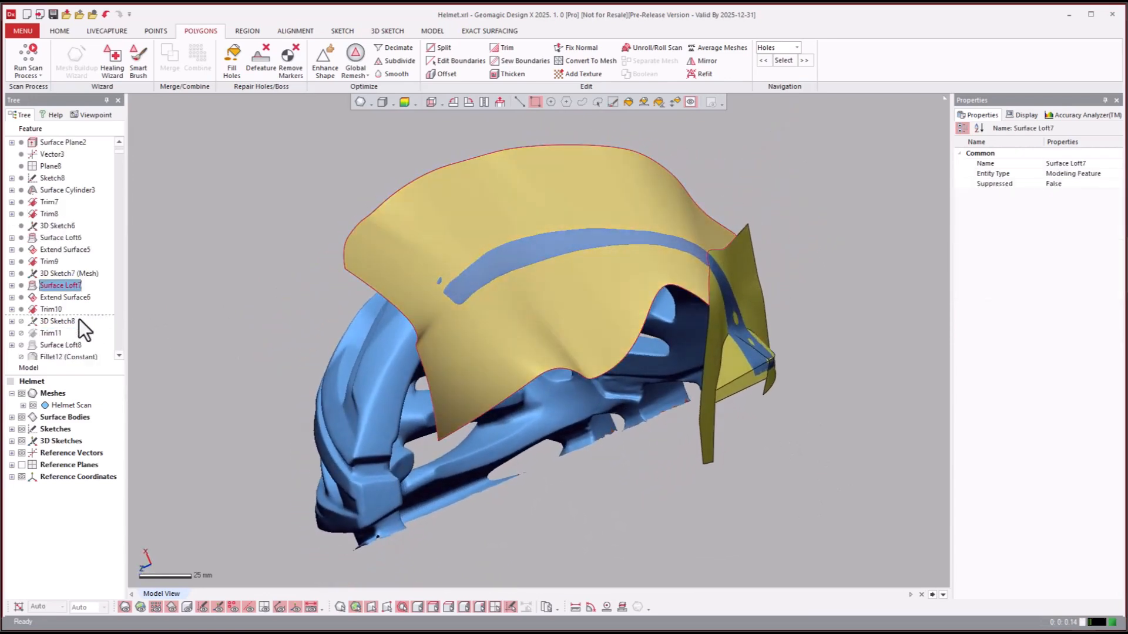
scroll(78, 319, "down", 2)
left_click(51, 249)
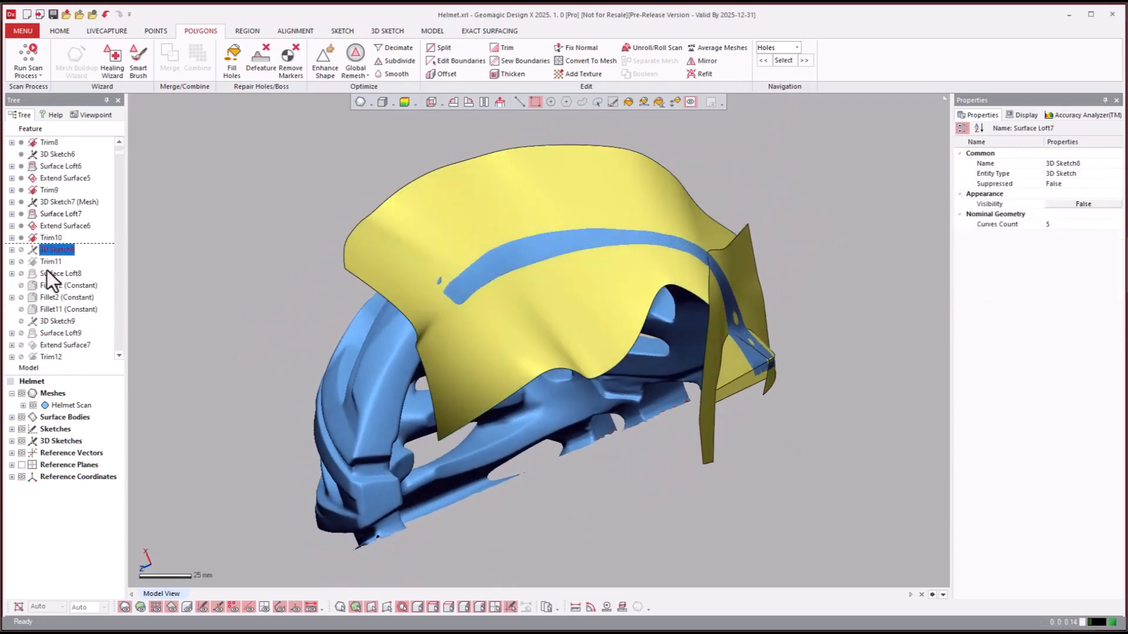
left_click(46, 307)
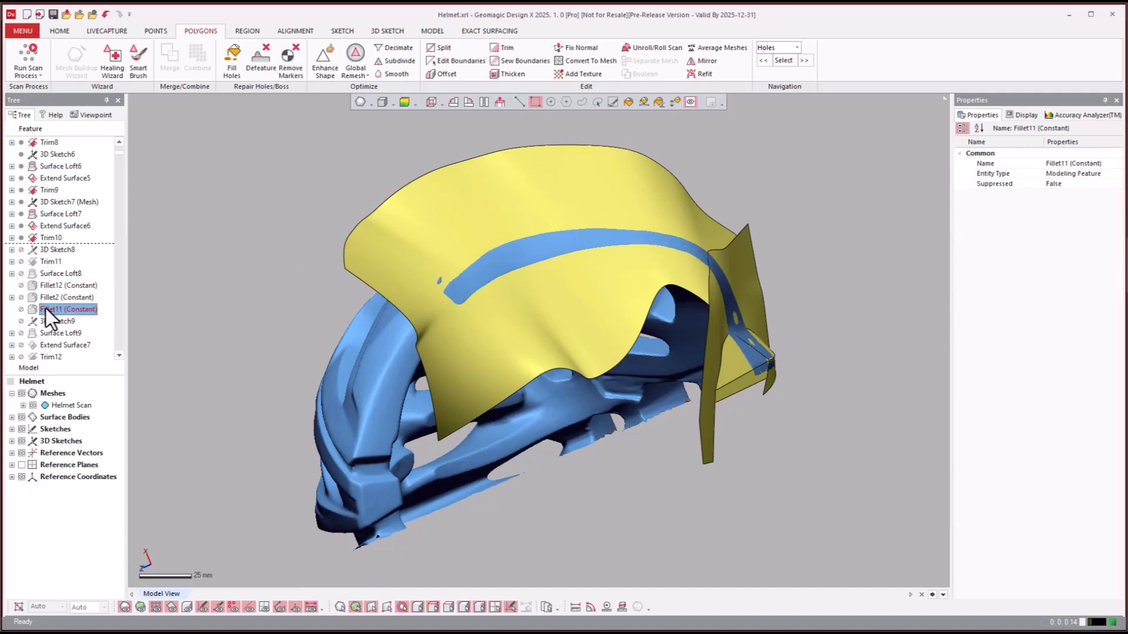
right_click(41, 308)
left_click(67, 317)
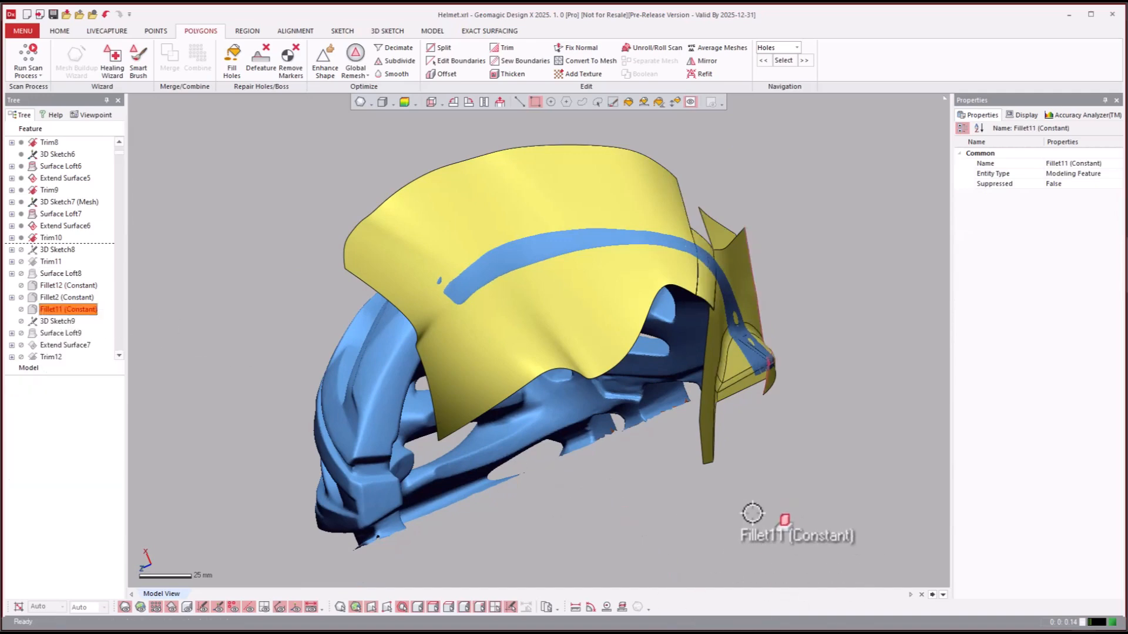
left_click_drag(36, 288, 808, 447)
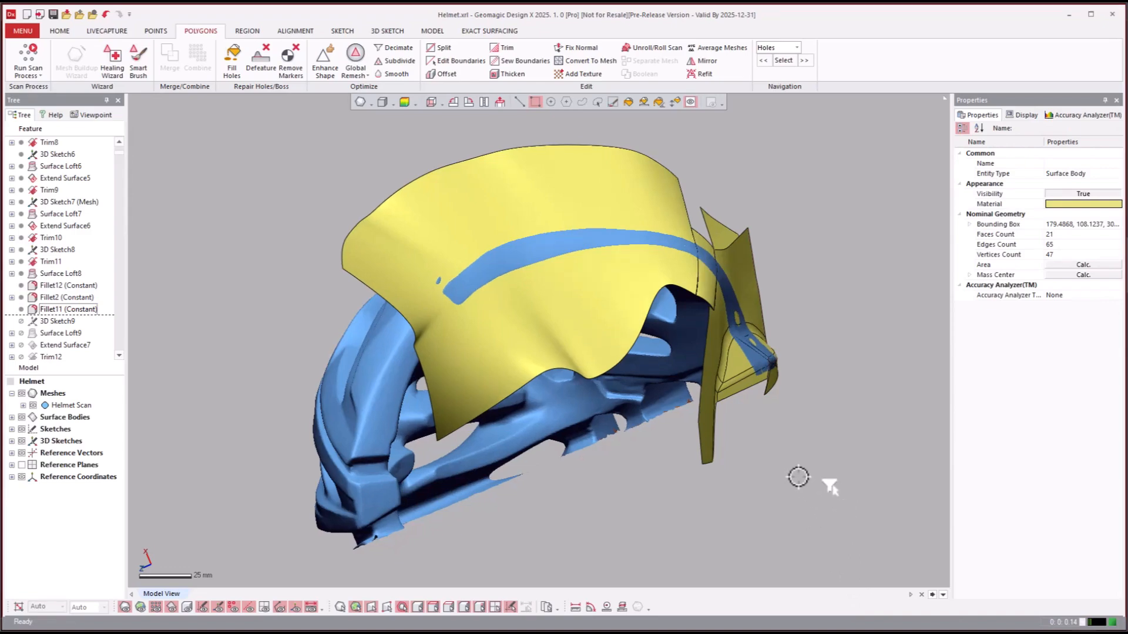
- Roll the model history forward to the Fillet13 (Constant) feature
scroll(825, 482, "up", 5)
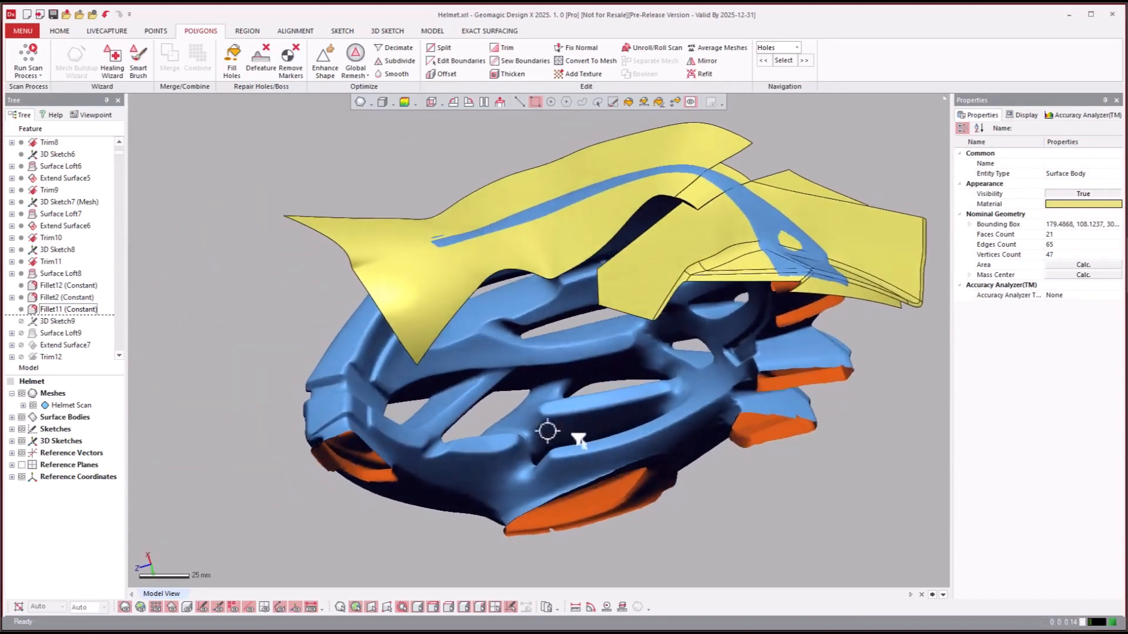
left_click(50, 324)
scroll(49, 328, "down", 2)
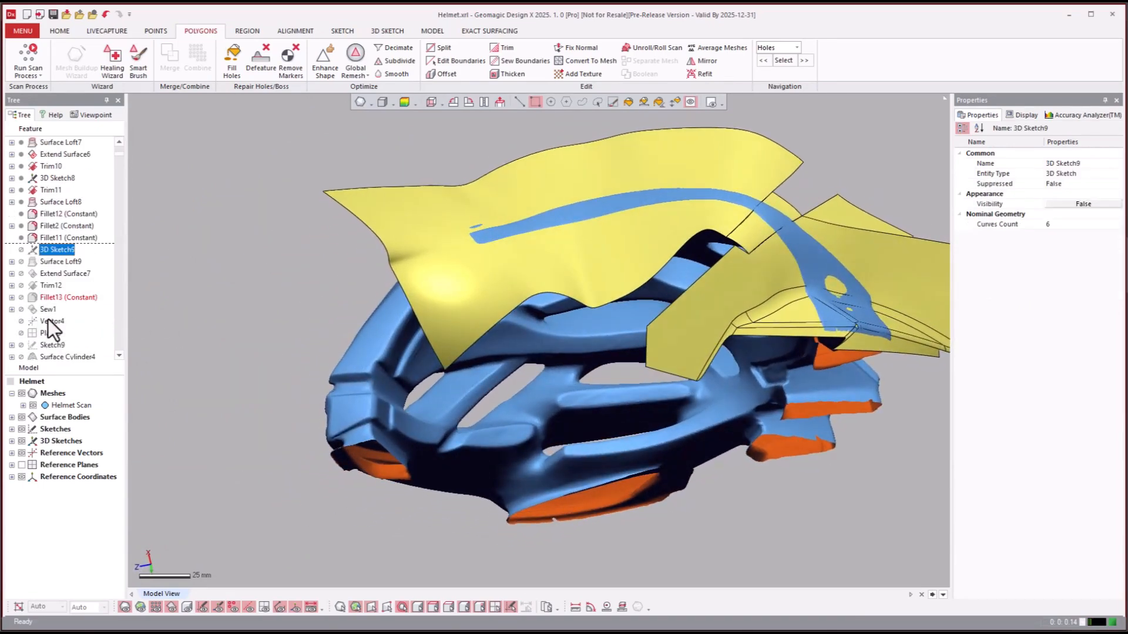
left_click(52, 298)
right_click(53, 300)
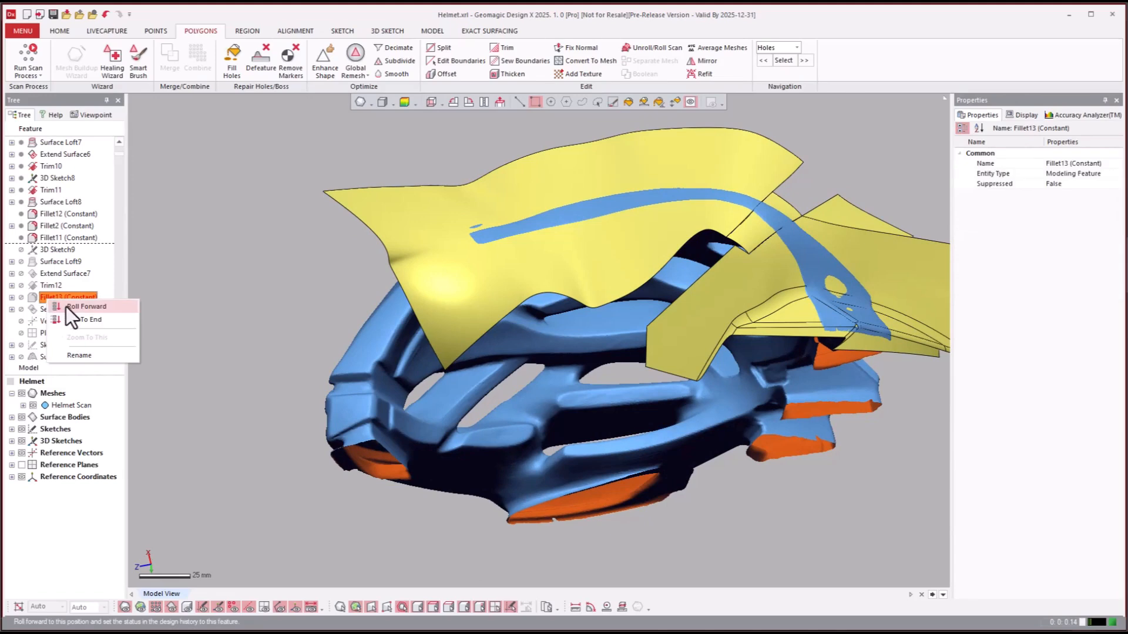
left_click(66, 306)
left_click_drag(93, 302, 635, 516)
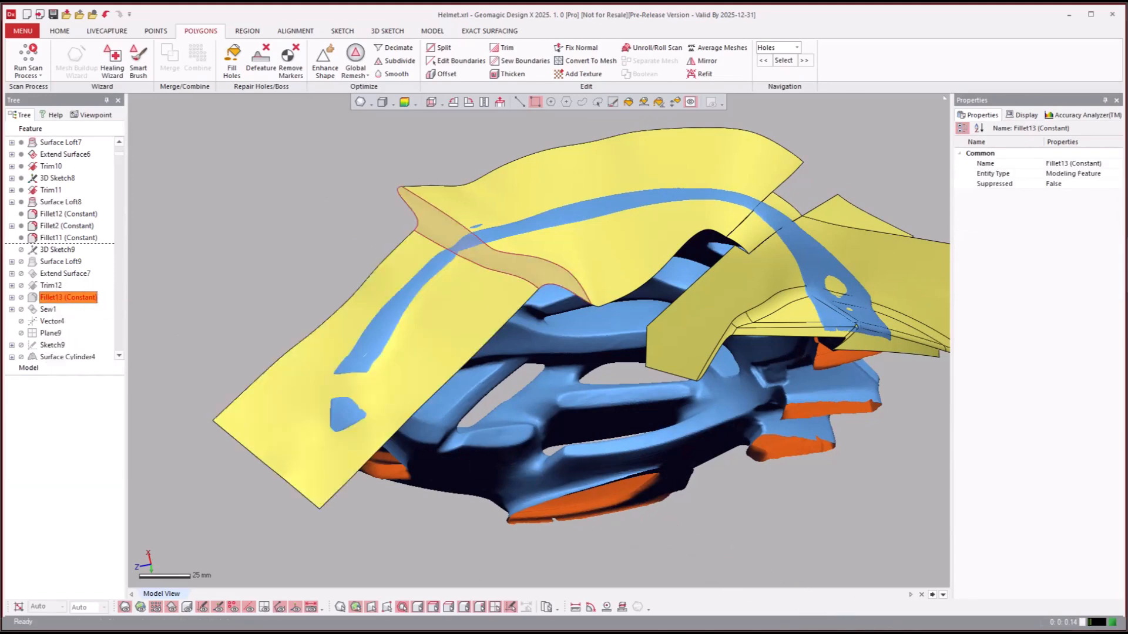
right_click_drag(824, 520, 699, 361)
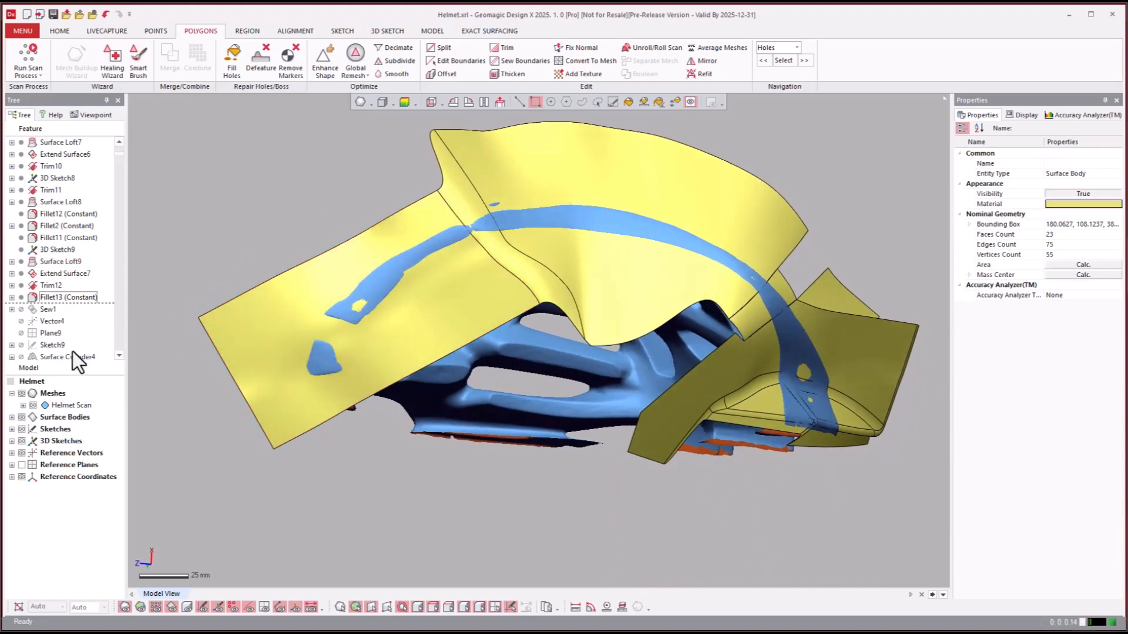
- Review the Fillet13 (Constant) blend between the surfaces and roll the model history forward to Sew1
left_click(51, 295)
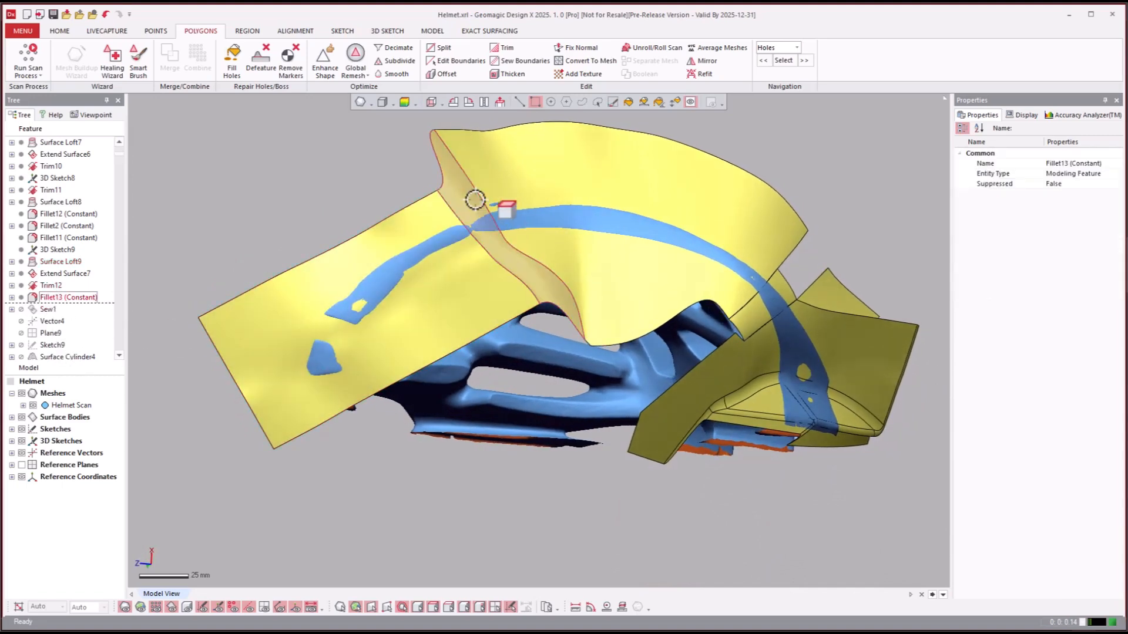
right_click_drag(542, 315, 555, 337)
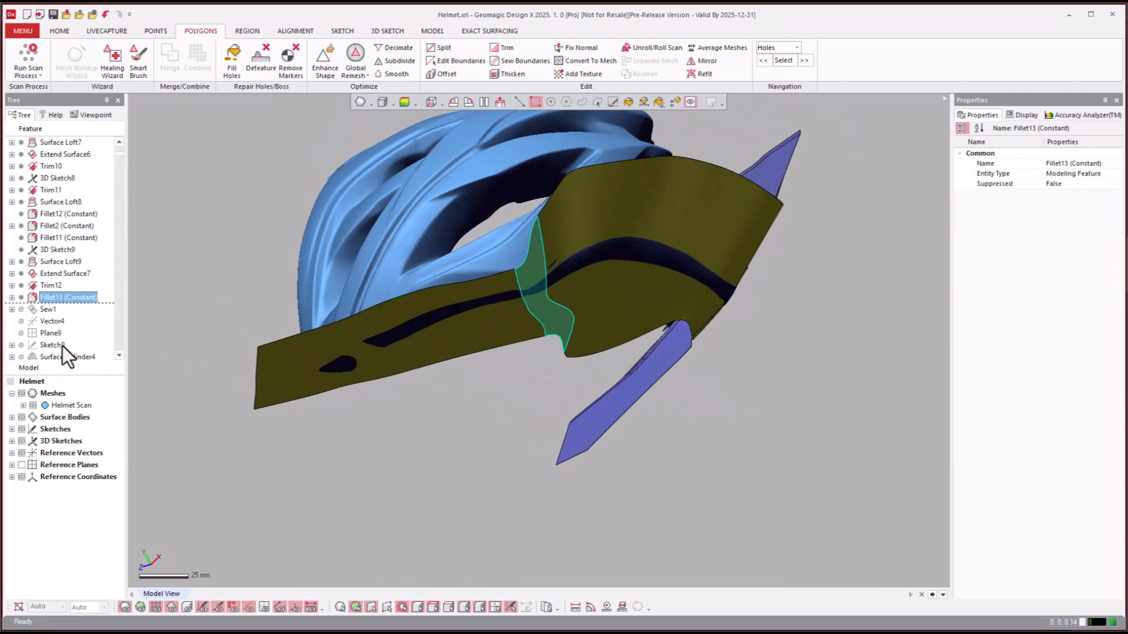
left_click(42, 308)
right_click(42, 308)
left_click(49, 310)
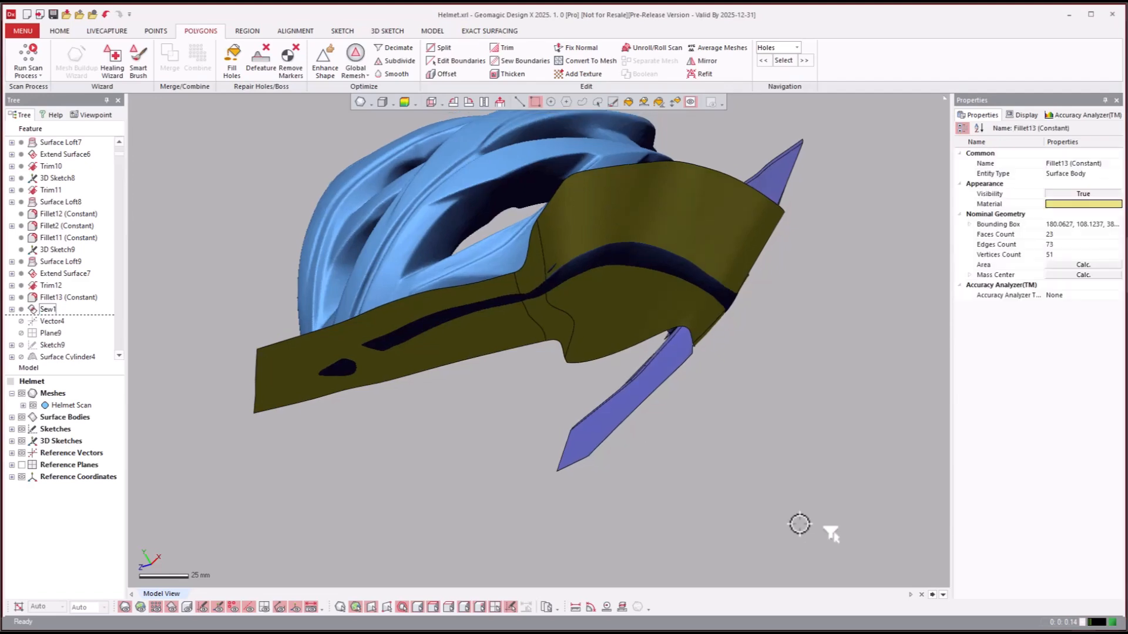
right_click_drag(827, 528, 223, 414)
- Roll the model history forward past the vectors, planes and sketches to Surface Cylinder6
left_click(36, 325)
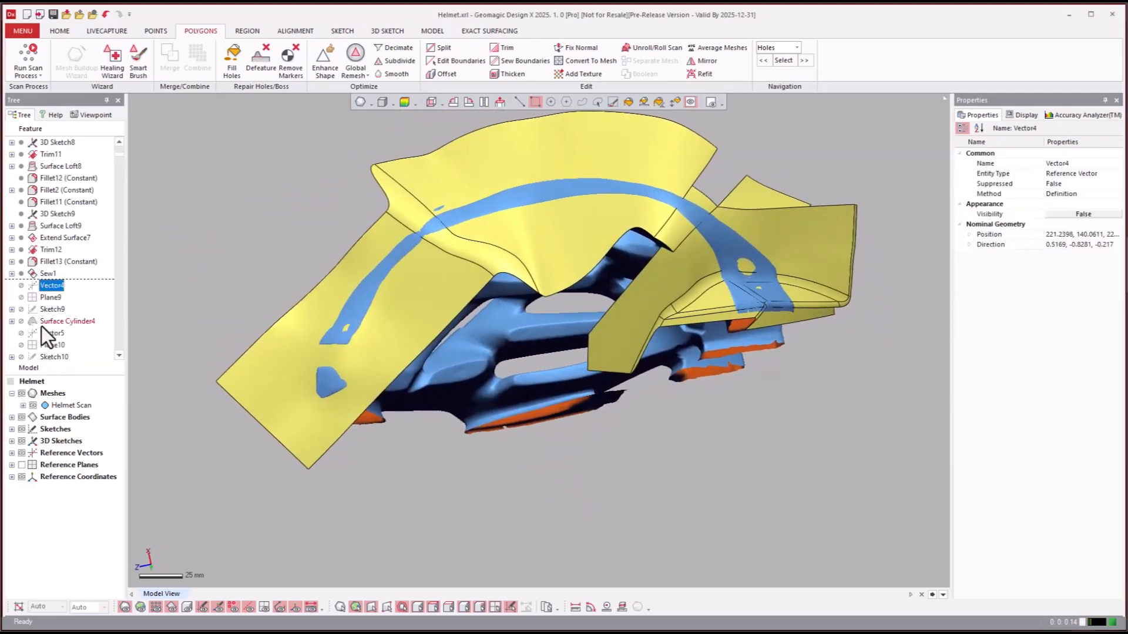
scroll(41, 326, "down", 3)
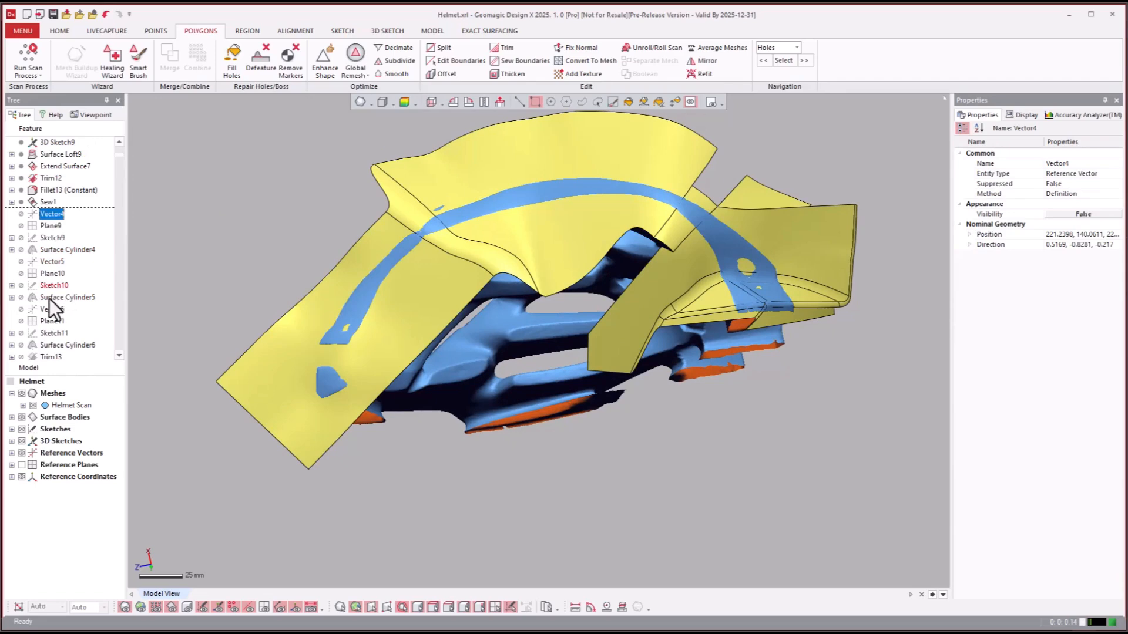
left_click(52, 297)
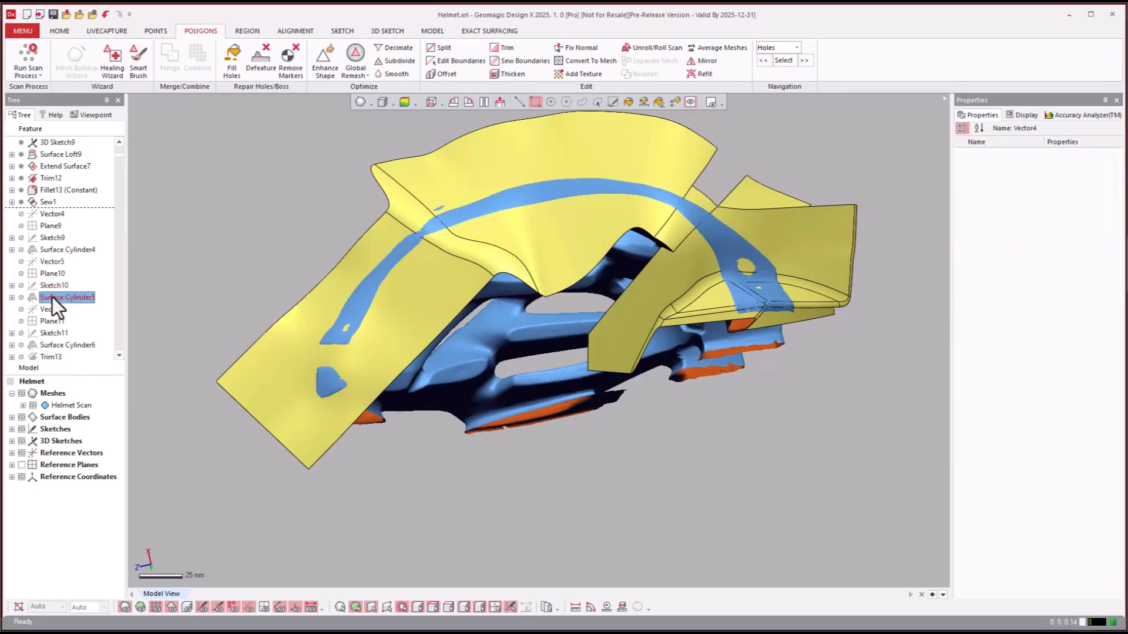
left_click(49, 349)
right_click(46, 350)
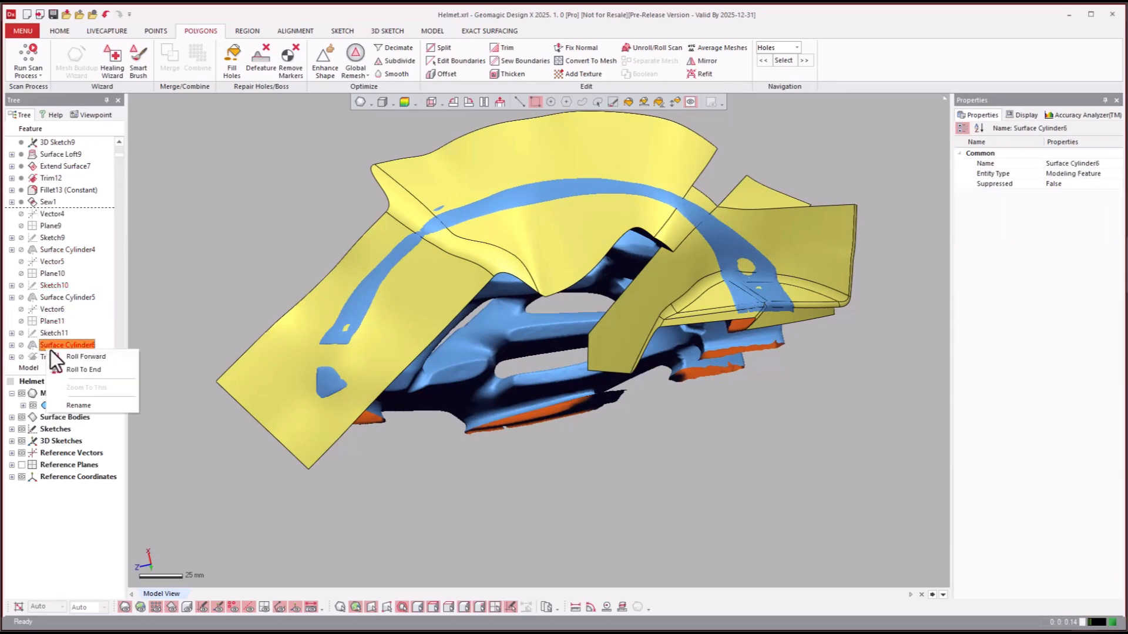
left_click(73, 357)
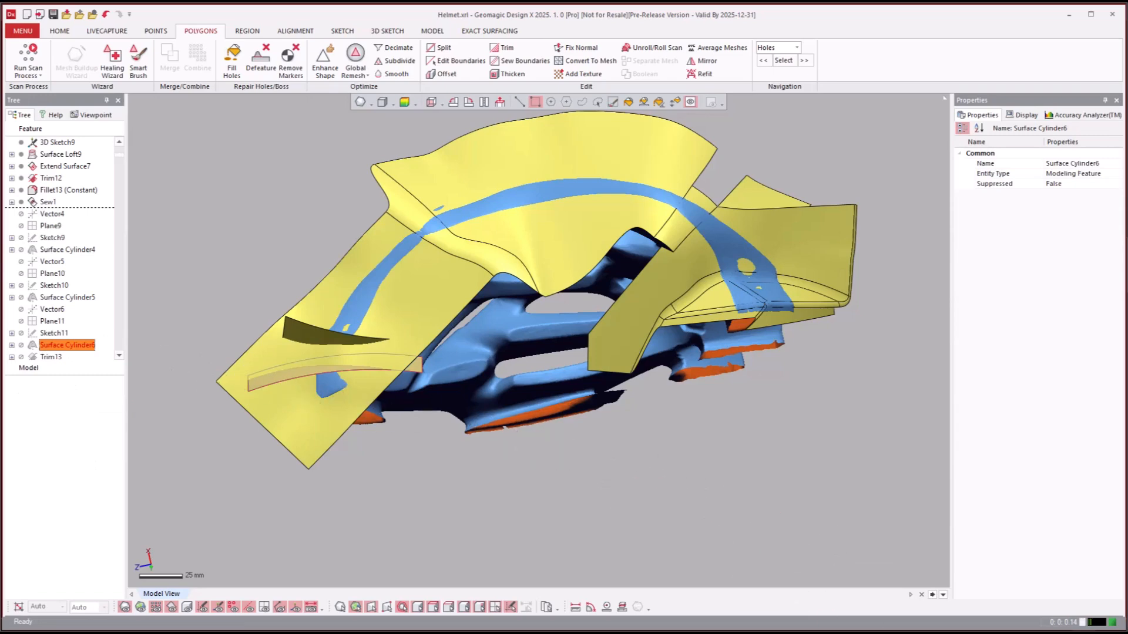
right_click_drag(781, 495, 814, 505)
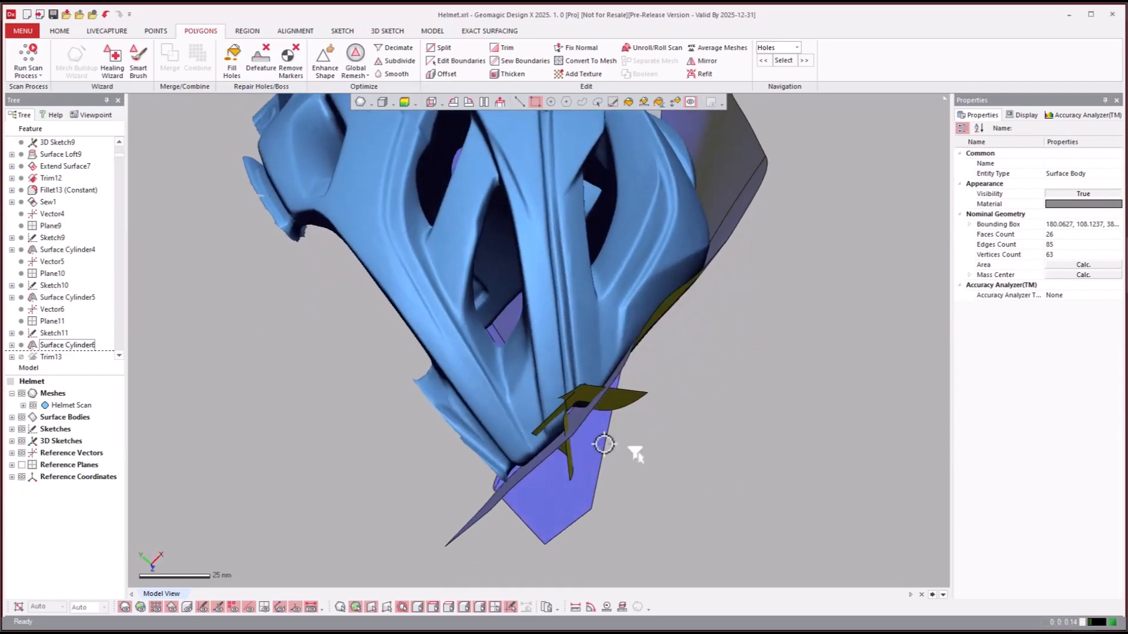
- Hide the Fillet13 (Constant) surface body to examine the three cylinder surfaces against the scan
right_click_drag(604, 444, 555, 421)
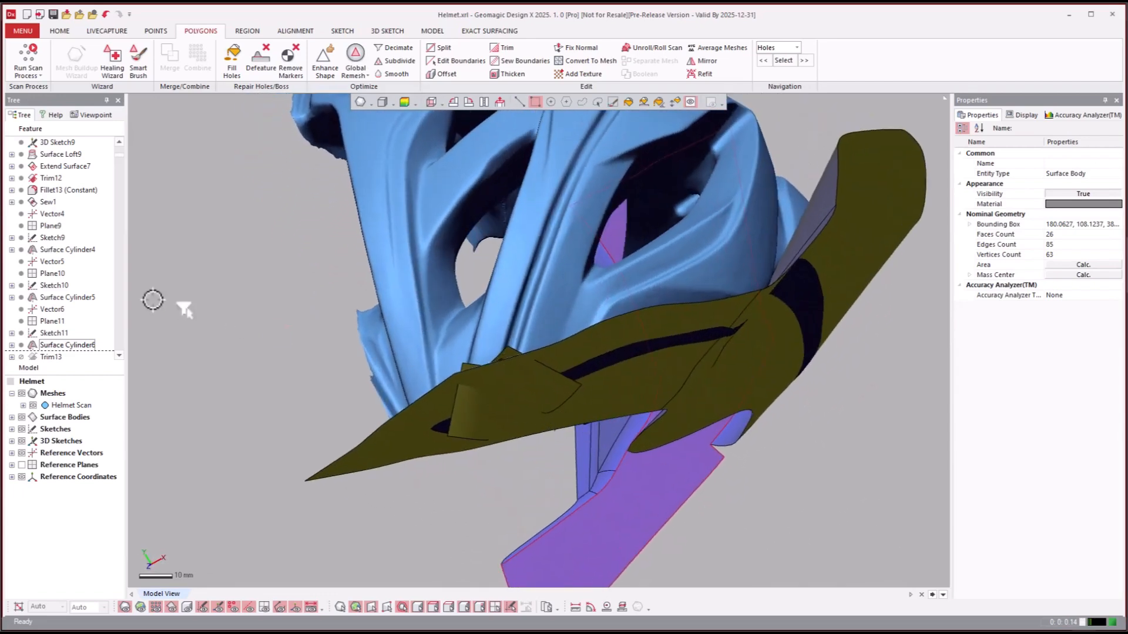
left_click(12, 417)
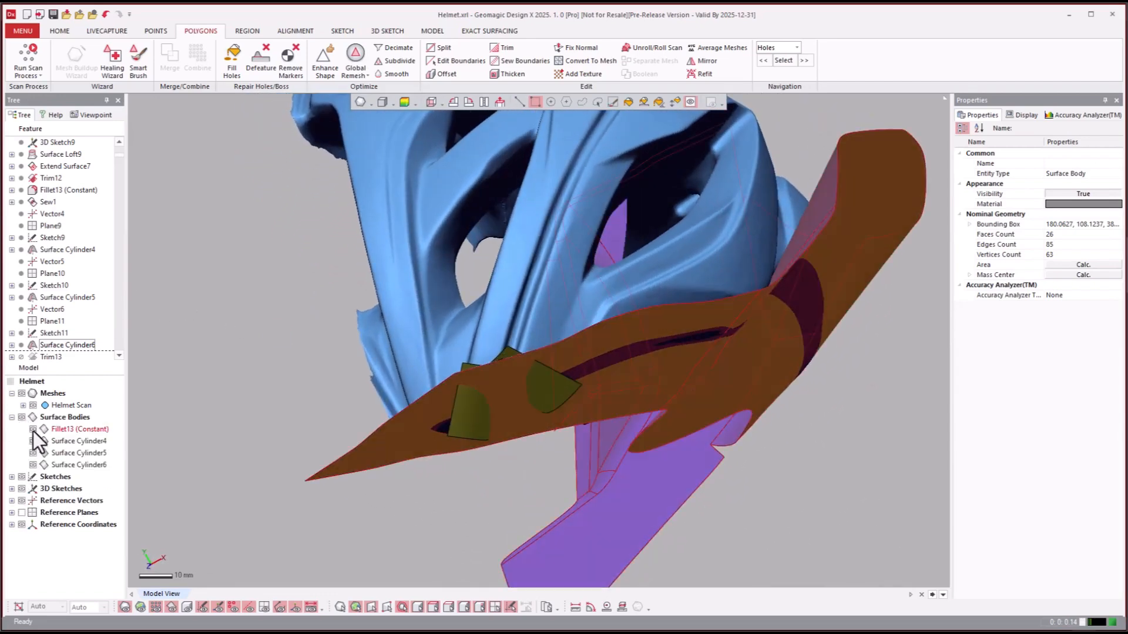
left_click(33, 430)
right_click_drag(282, 496, 360, 473)
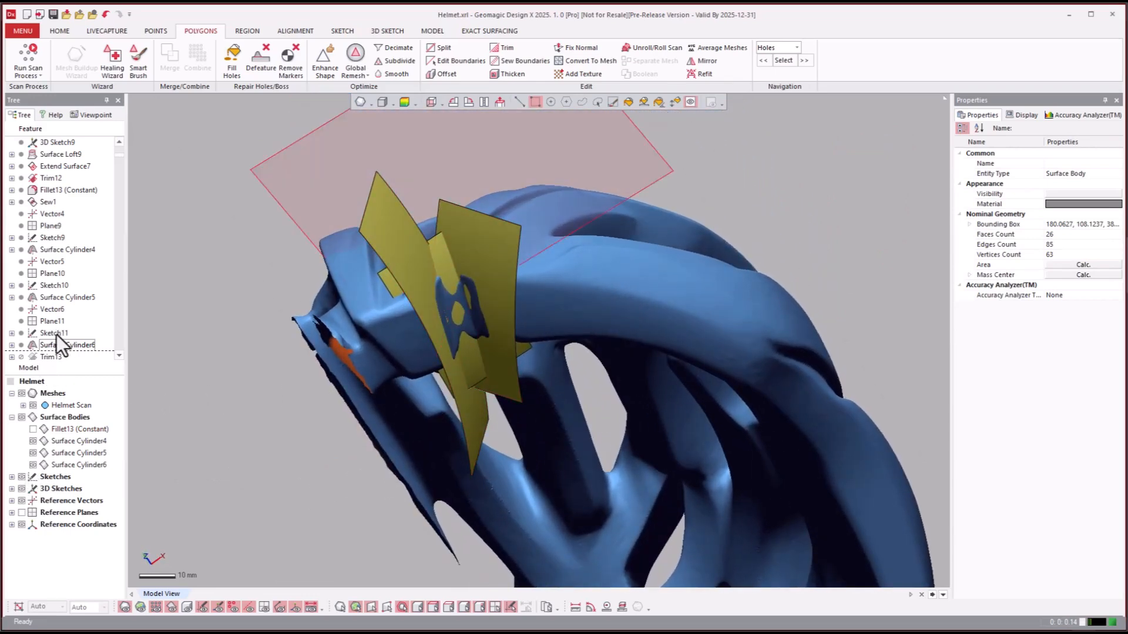
- Roll the model history forward to the Trim16 feature
scroll(56, 334, "down", 3)
left_click(51, 285)
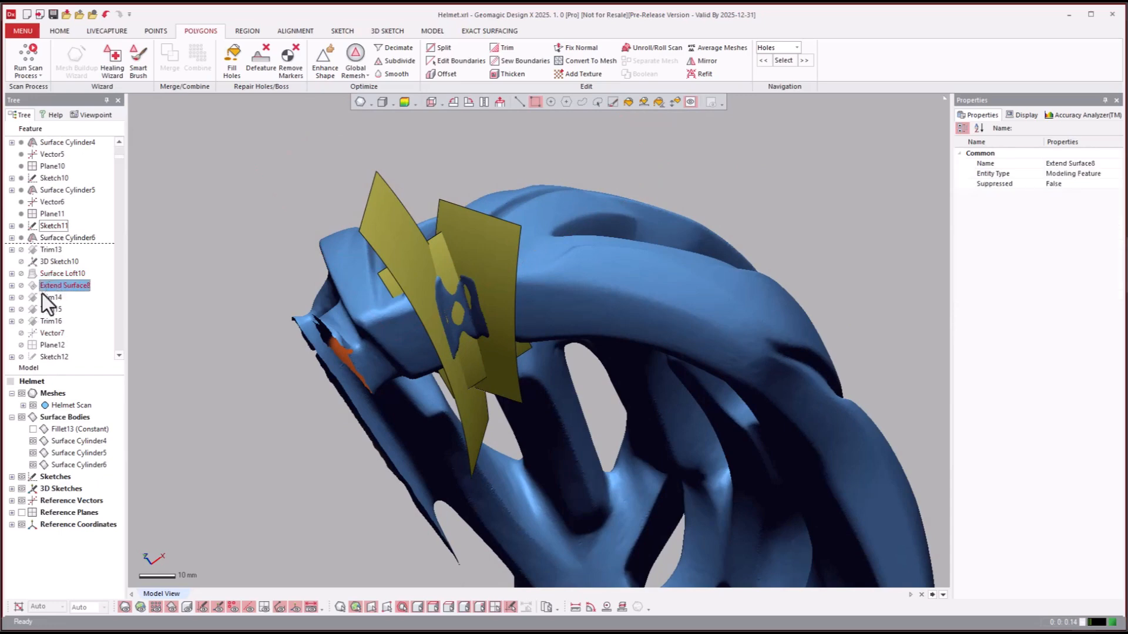
left_click(44, 318)
right_click(60, 326)
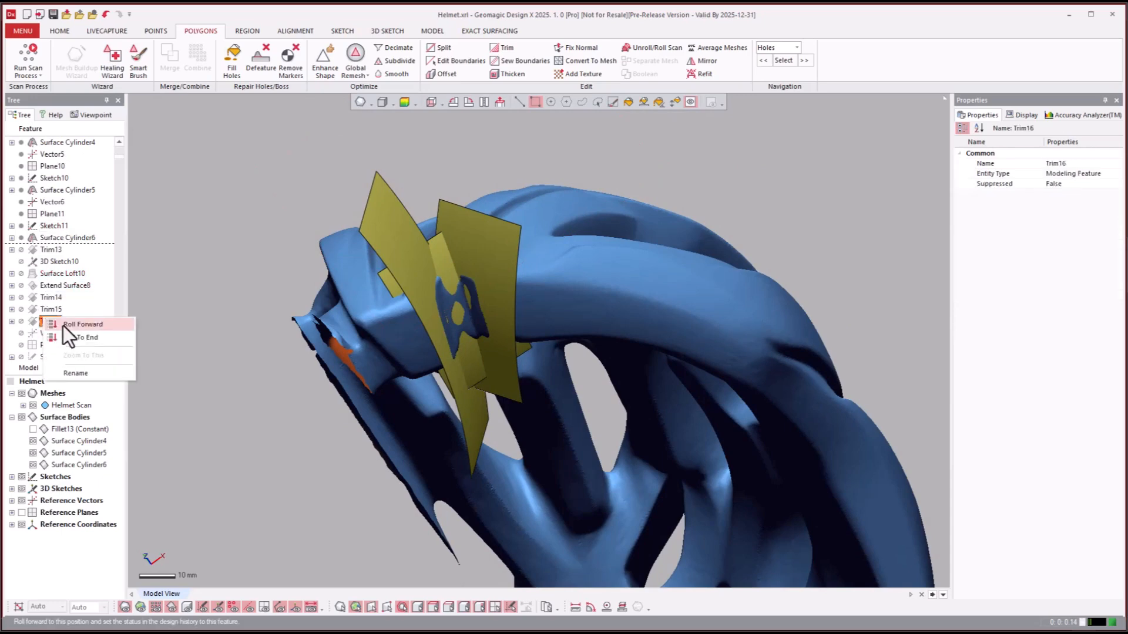
left_click(62, 325)
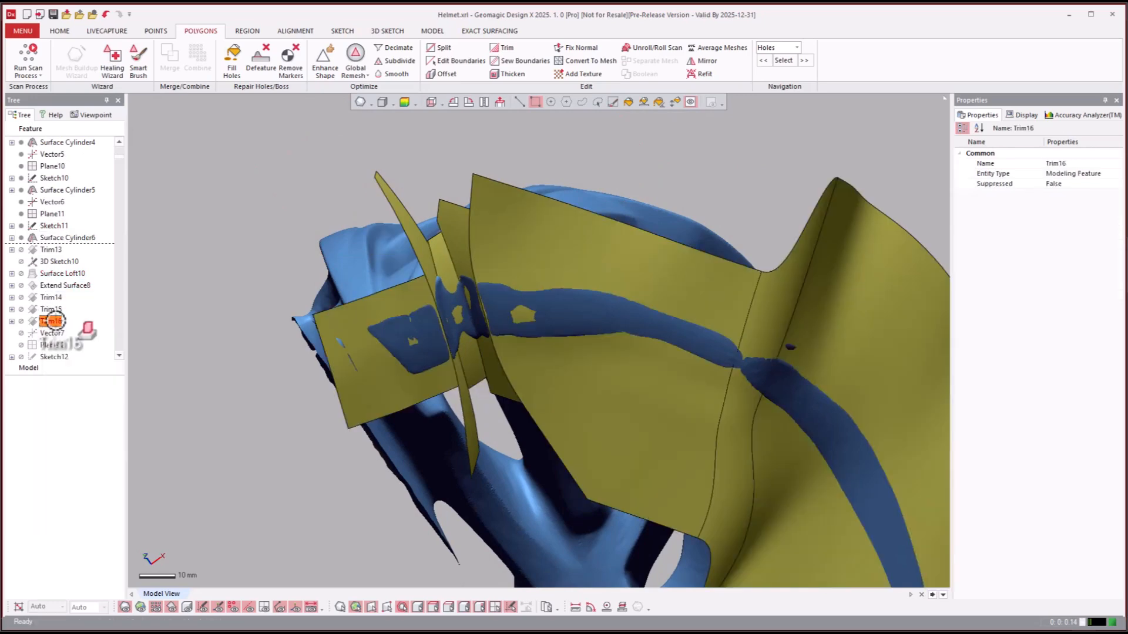
left_click_drag(51, 321, 423, 306)
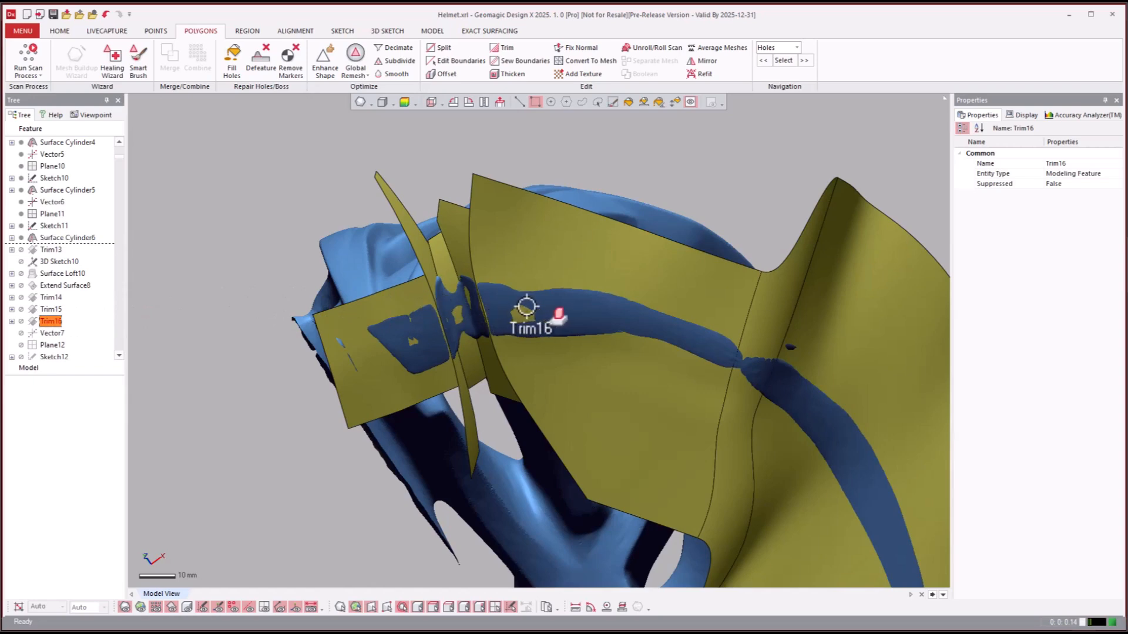
left_click_drag(443, 293, 450, 251)
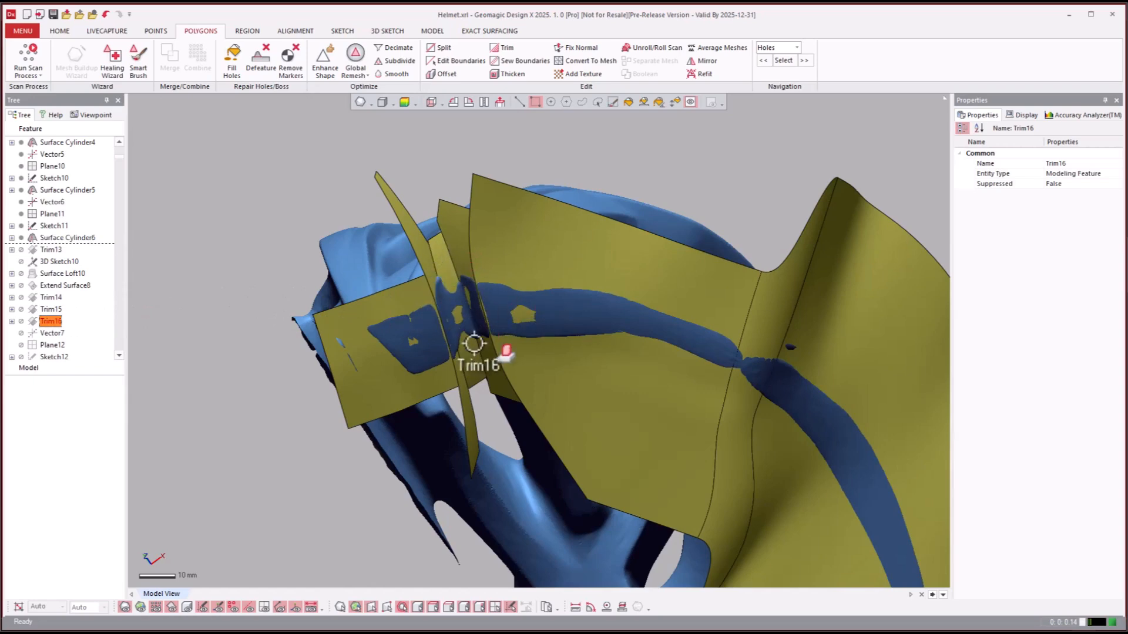
left_click_drag(485, 373, 752, 622)
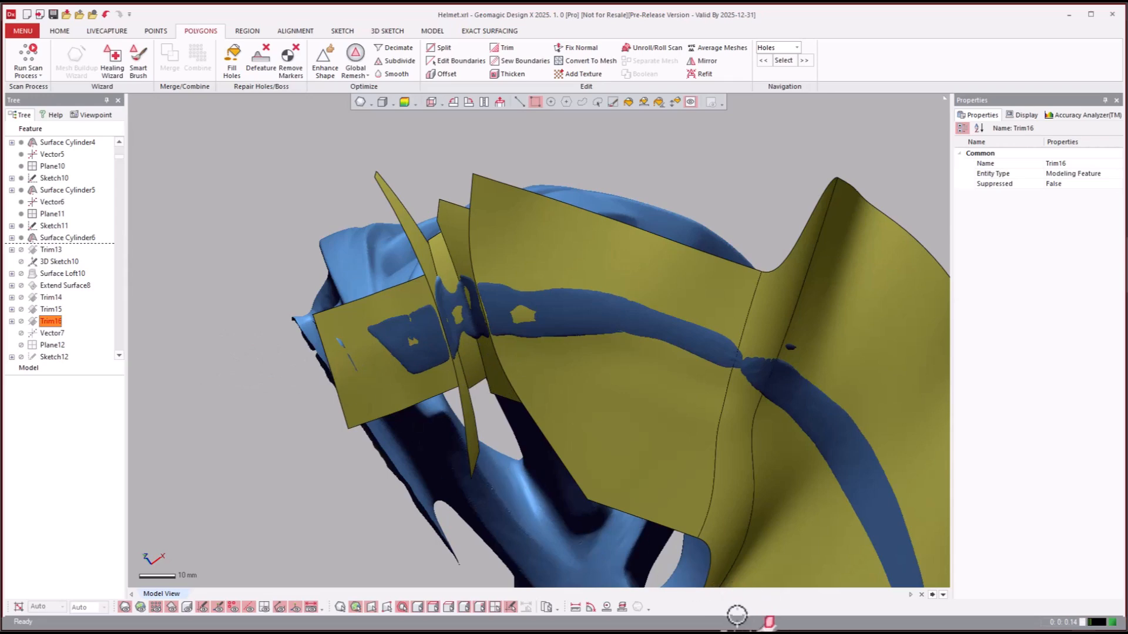
left_click_drag(496, 548, 777, 598)
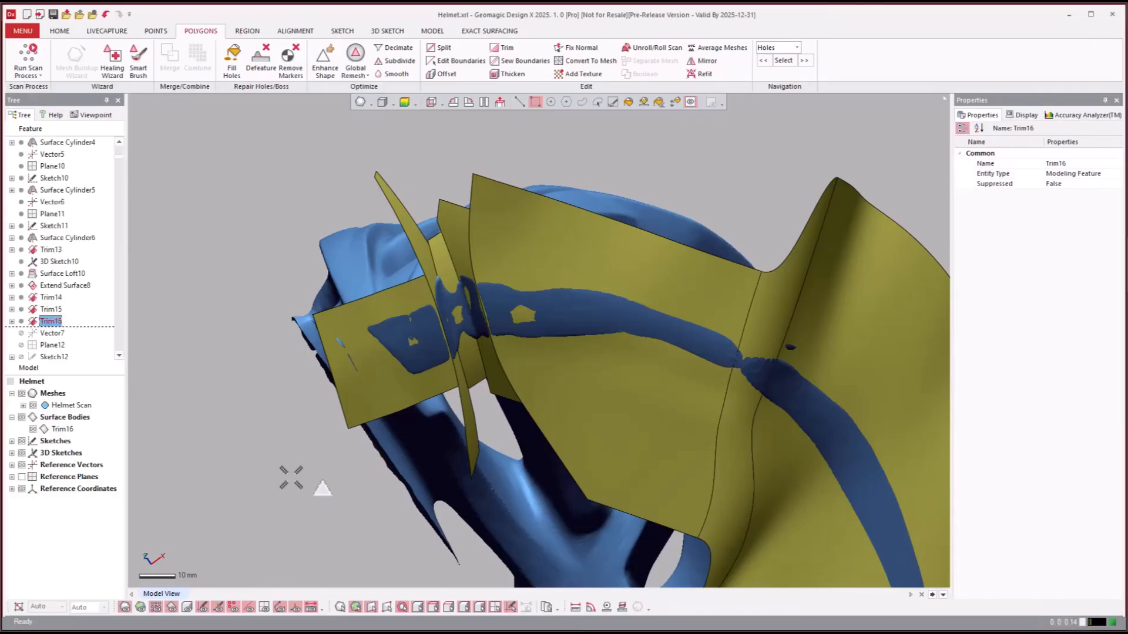
- Review the trimmed surfaces at the helmet's end and roll the model history forward to Trim17
right_click_drag(290, 477, 275, 458)
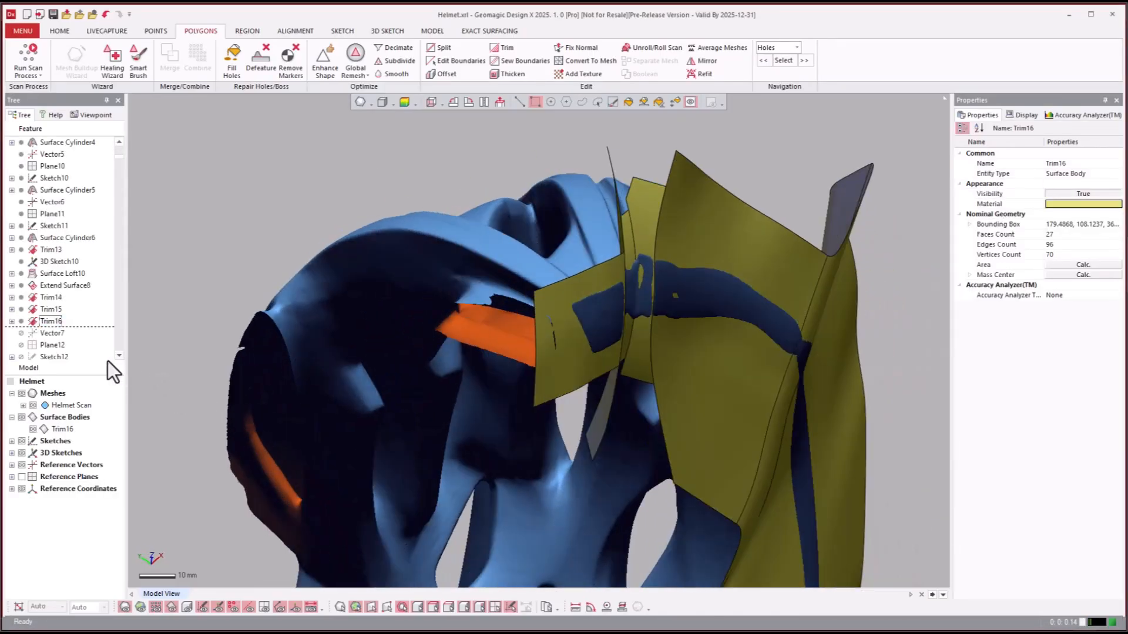
left_click(55, 335)
scroll(56, 332, "down", 3)
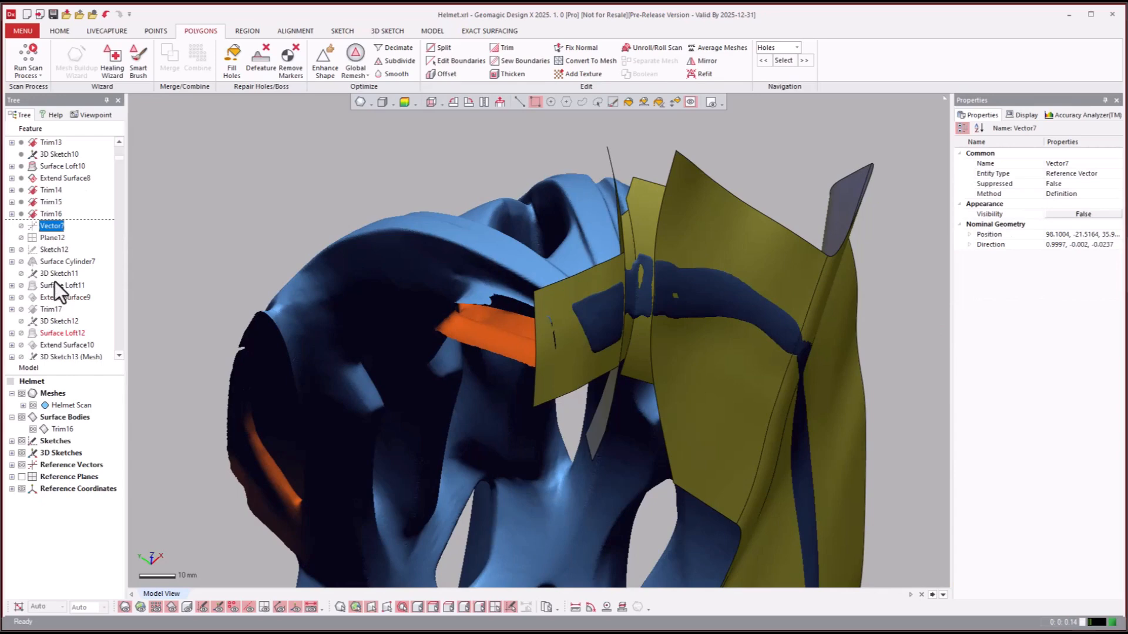
left_click(45, 307)
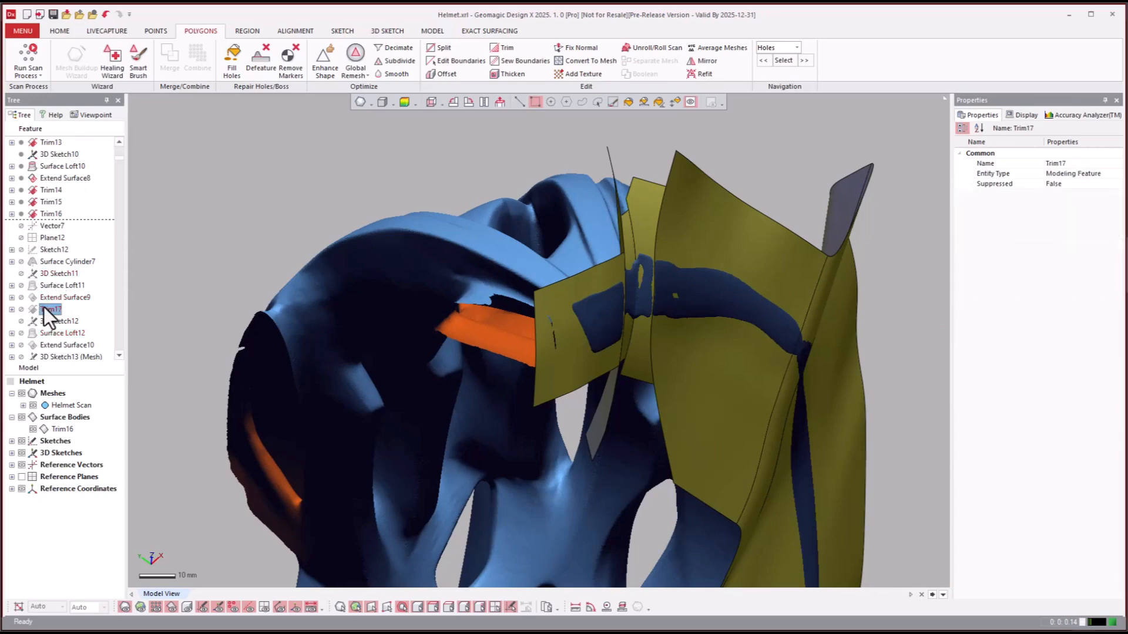
right_click(47, 308)
left_click(65, 314)
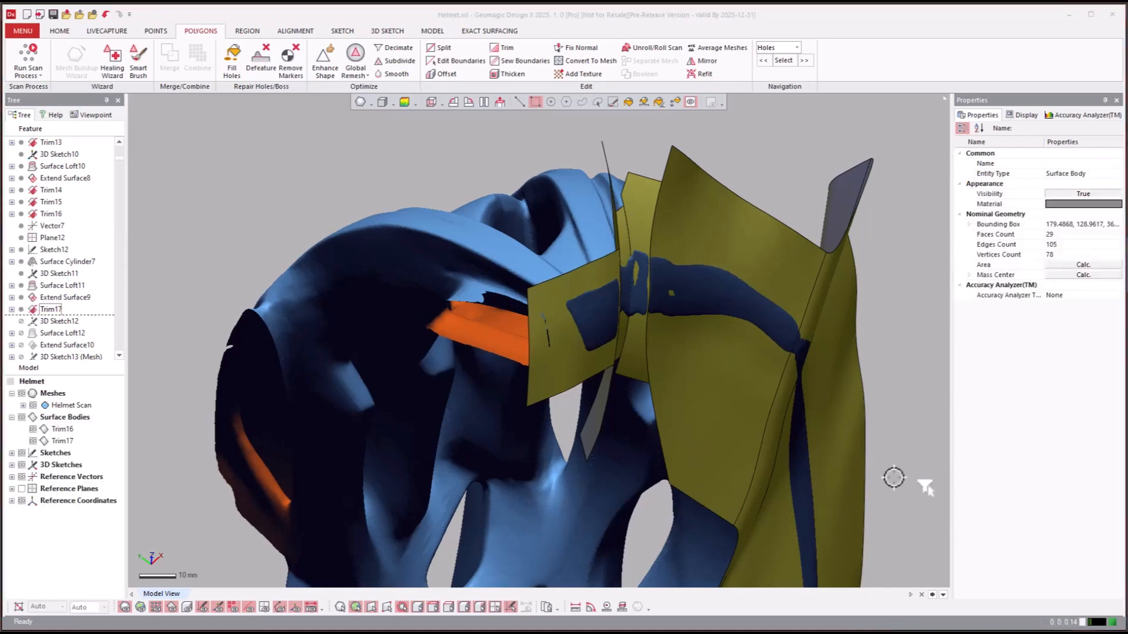
- Examine from several angles how the Trim16 and Trim17 surface bodies follow the helmet scan
right_click_drag(893, 479, 101, 433)
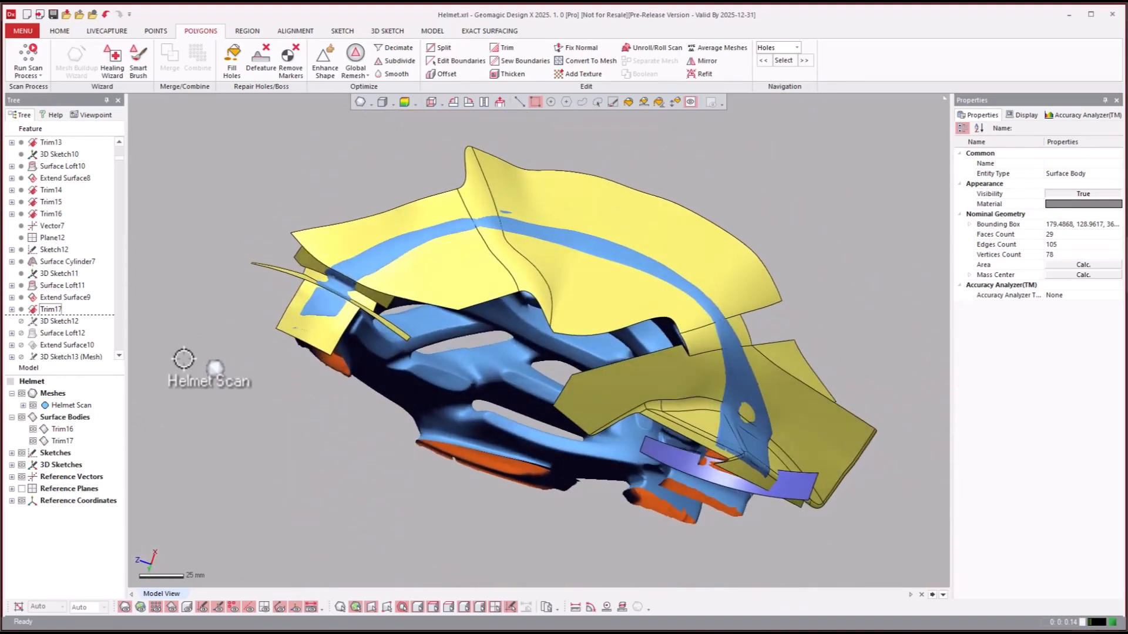
scroll(758, 373, "down", 1)
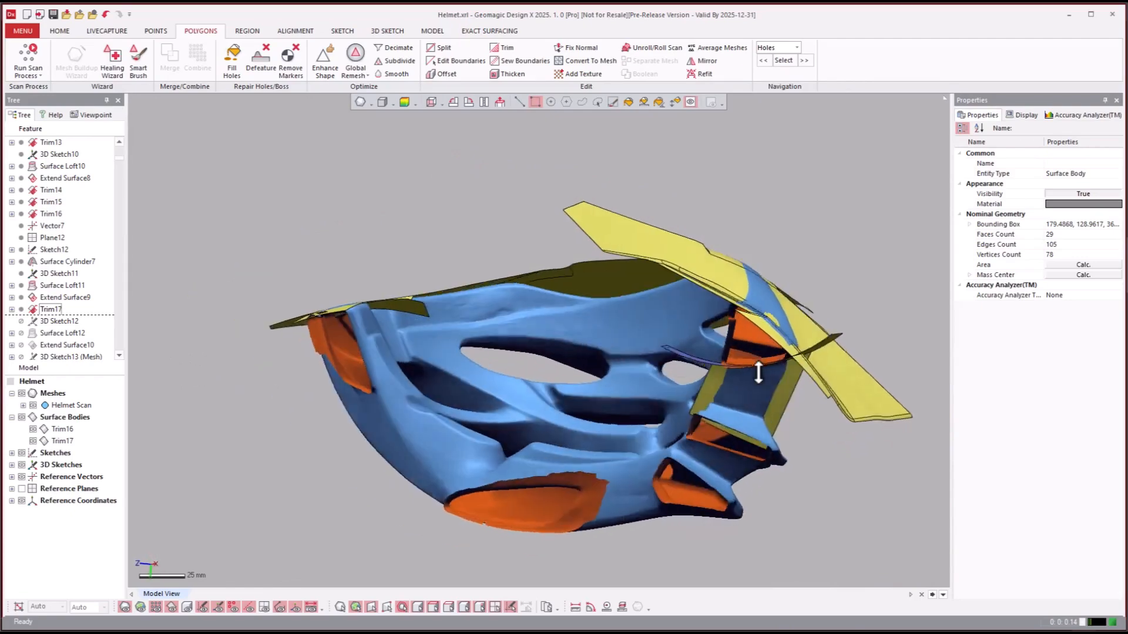
right_click_drag(759, 368, 579, 330)
scroll(752, 383, "up", 2)
scroll(504, 405, "down", 1)
scroll(511, 473, "up", 2)
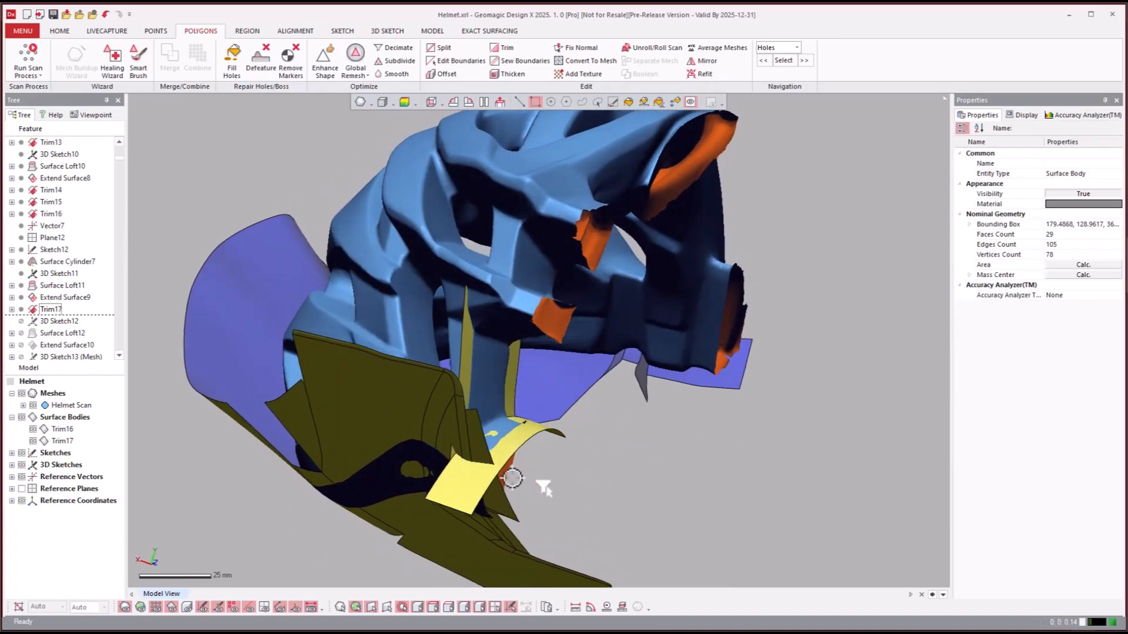
right_click_drag(511, 474, 424, 408)
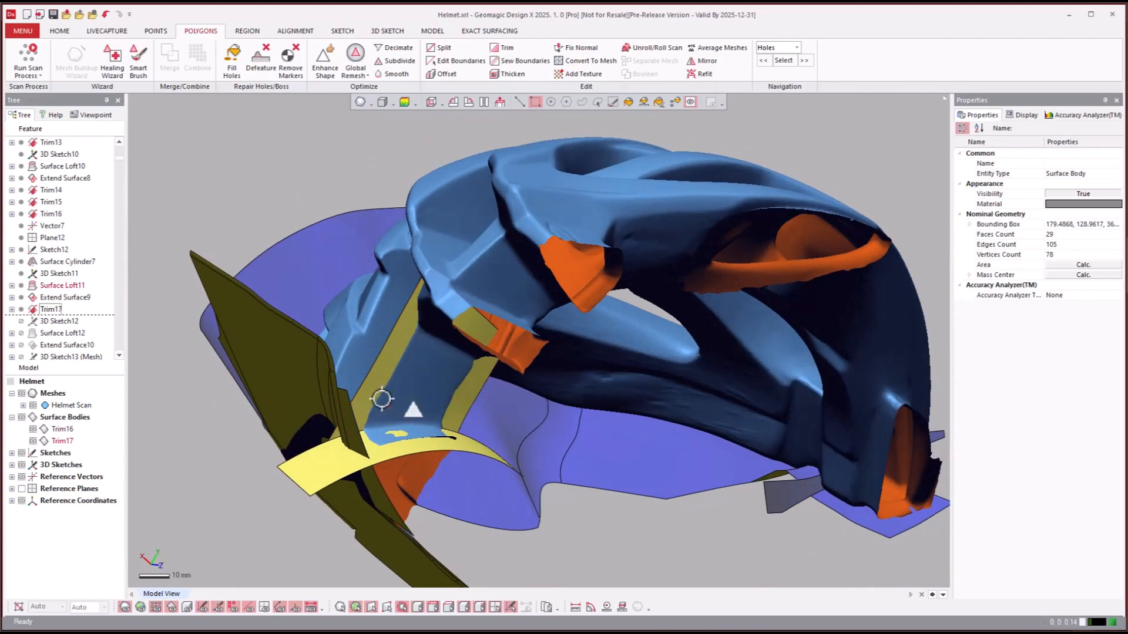
right_click_drag(442, 449, 464, 449)
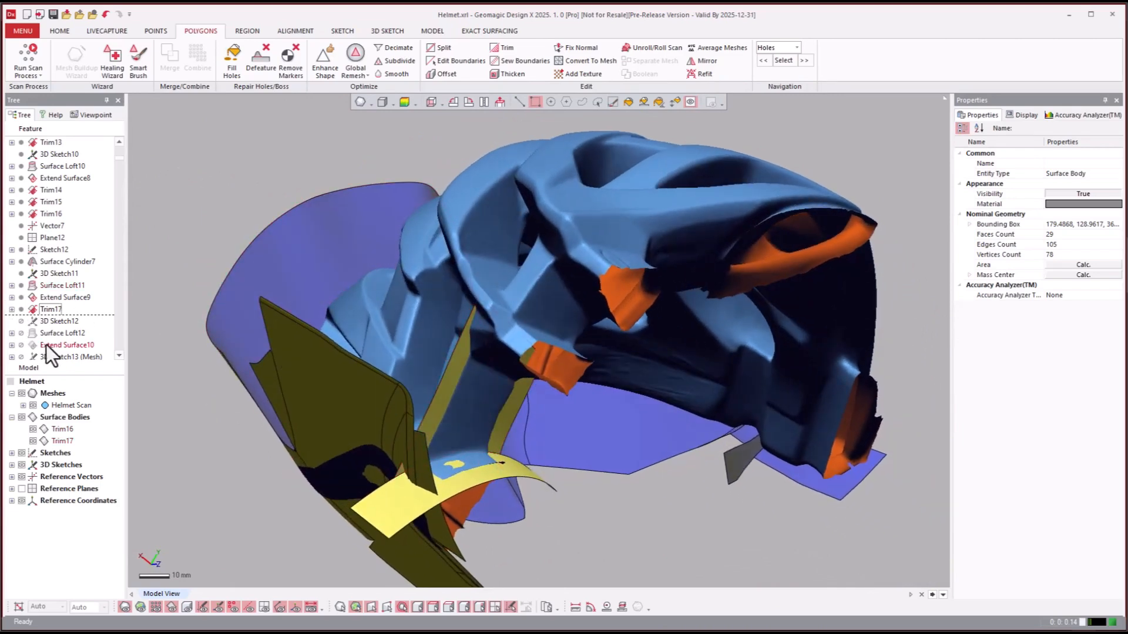
right_click_drag(411, 388, 567, 261)
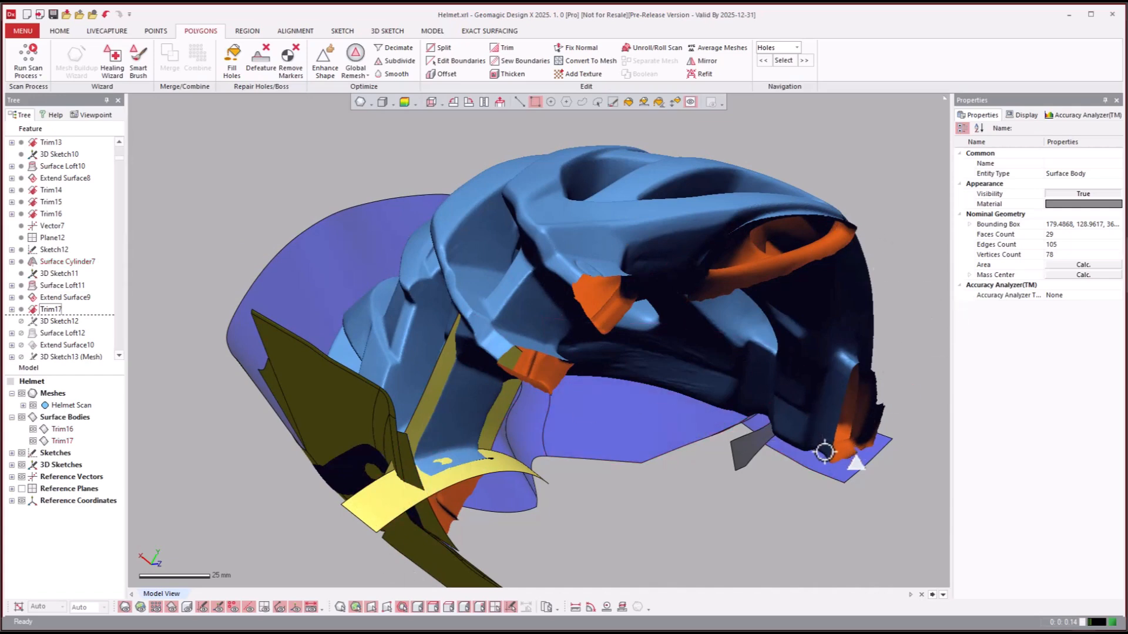
- Roll the model history forward to Trim18 and examine the new trimmed surfaces against the helmet scan
left_click(36, 336)
scroll(39, 337, "down", 4)
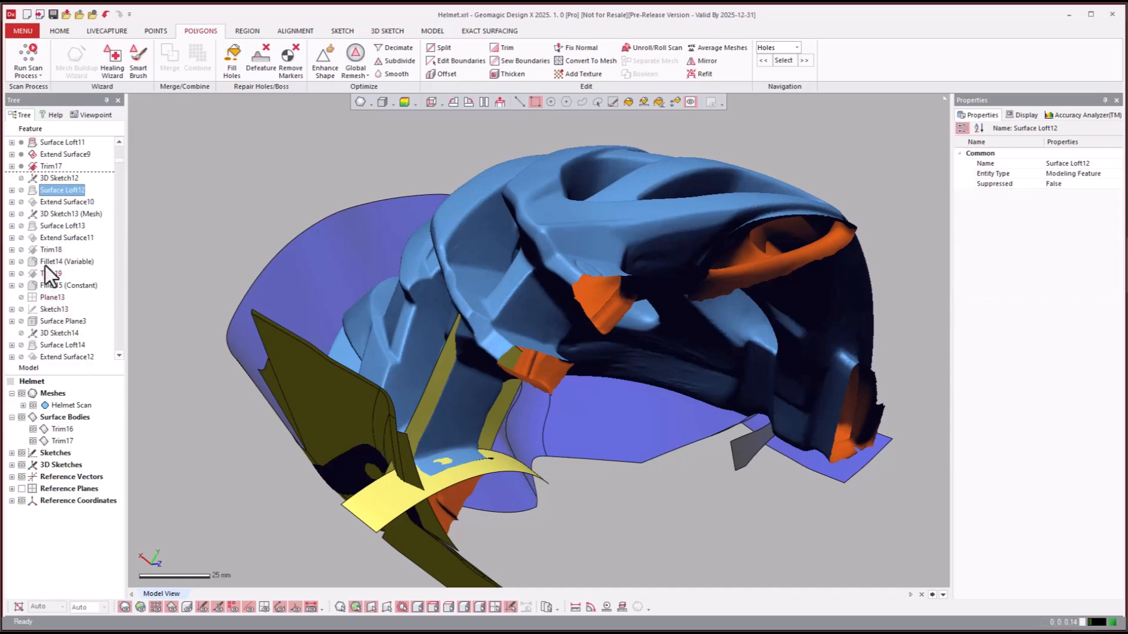
left_click(47, 252)
right_click(47, 251)
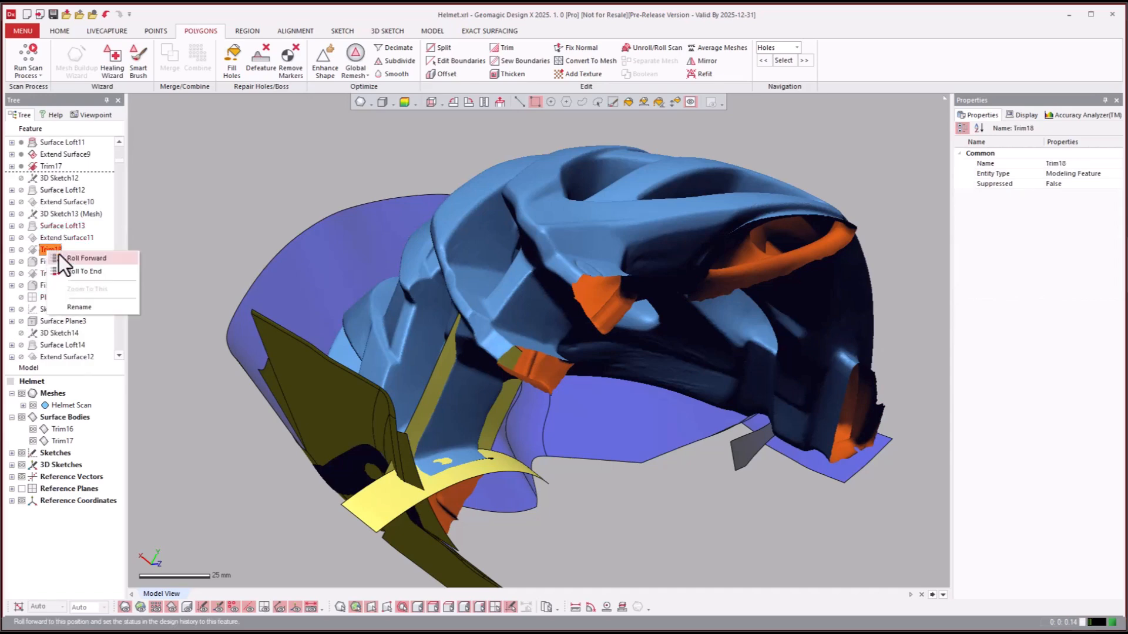
left_click(60, 257)
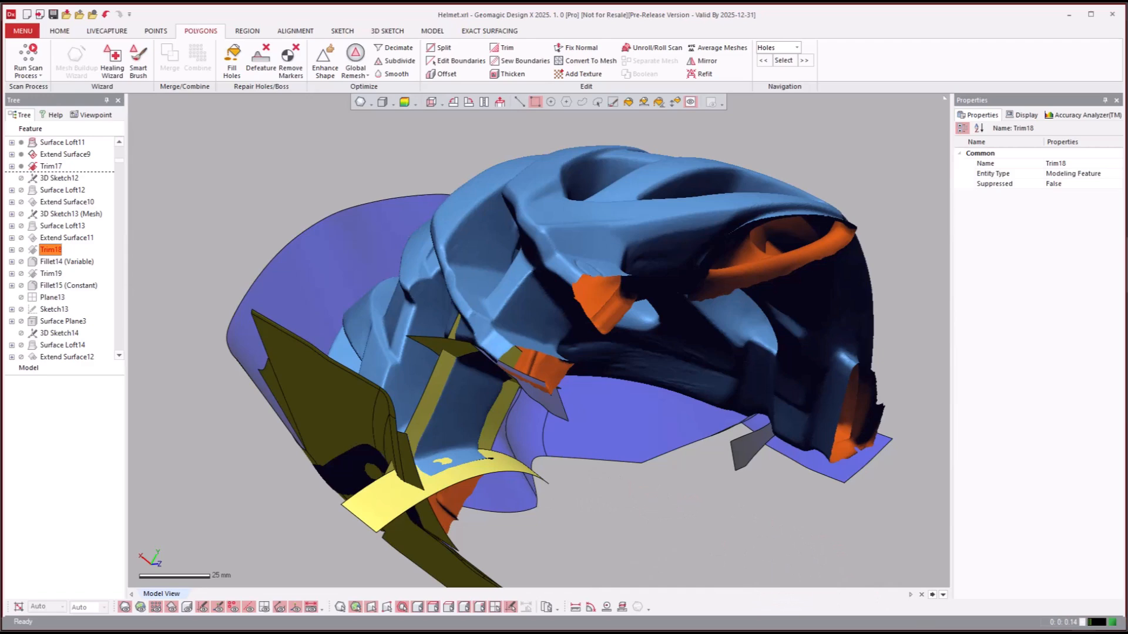
right_click_drag(783, 505, 562, 252)
scroll(562, 287, "down", 5)
scroll(562, 287, "up", 8)
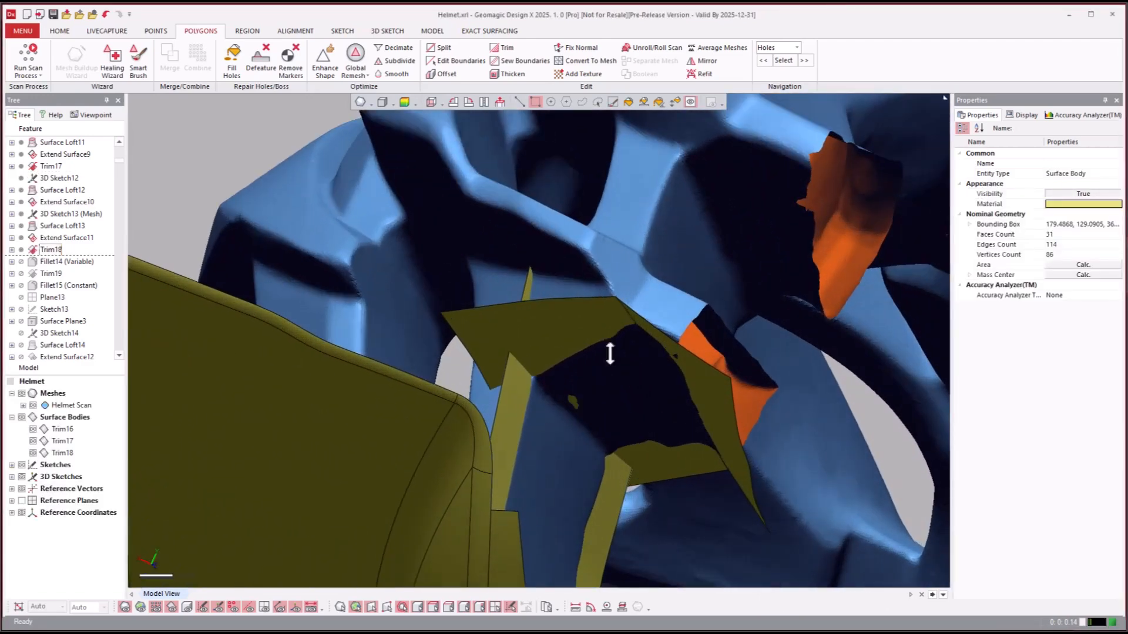
right_click_drag(600, 379, 445, 383)
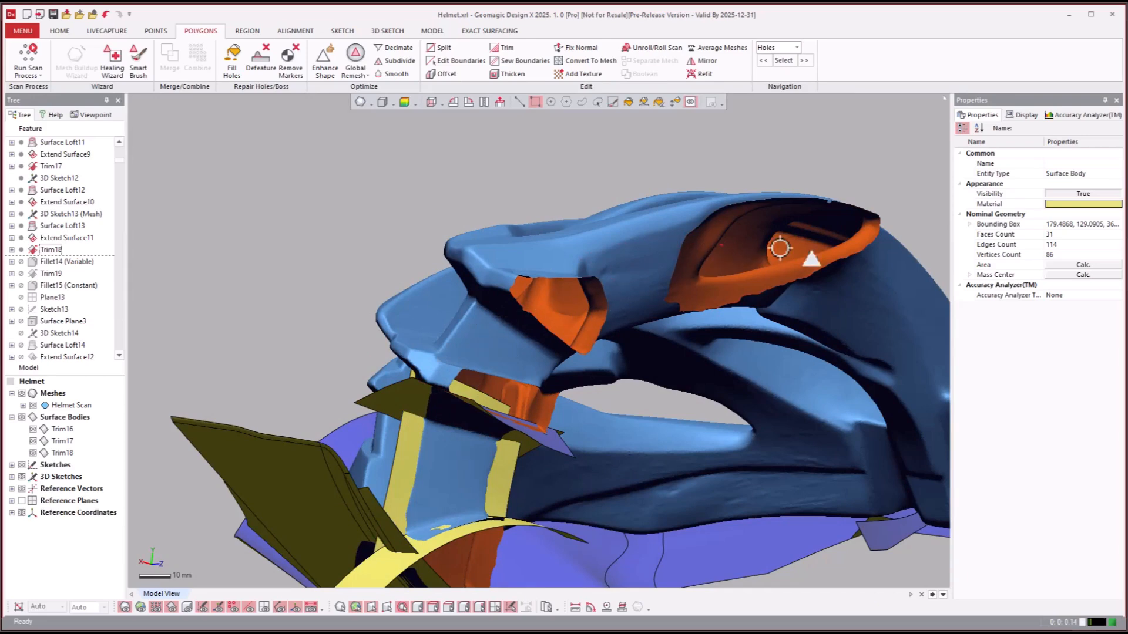
- Roll the model history forward to the Fillet17 (Constant) feature
scroll(57, 319, "down", 1)
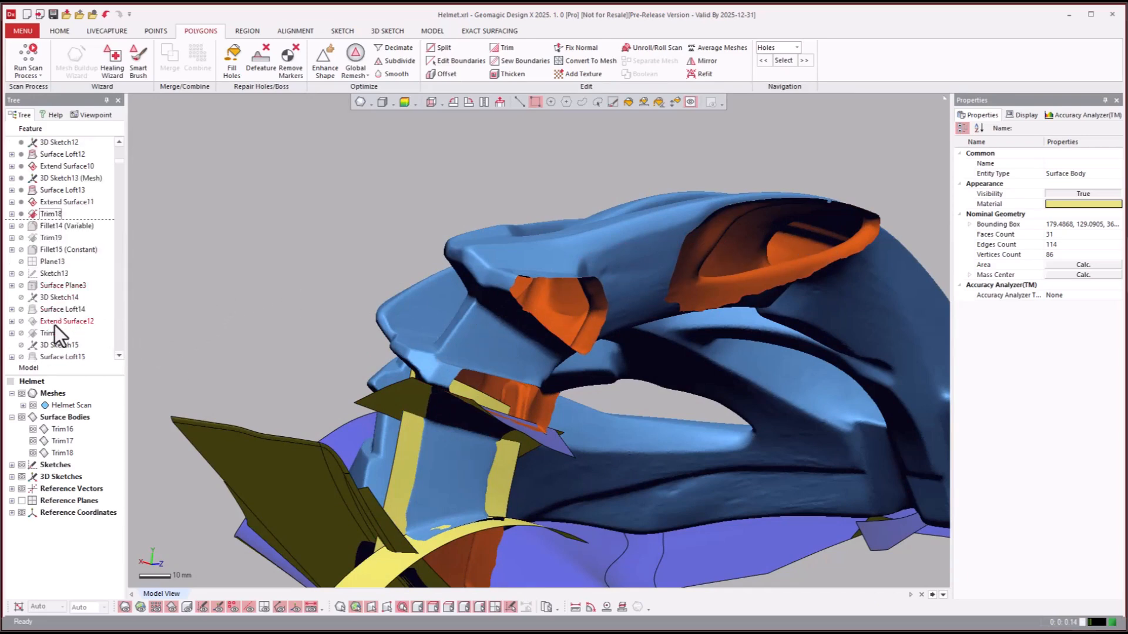
left_click(54, 325)
scroll(53, 327, "down", 2)
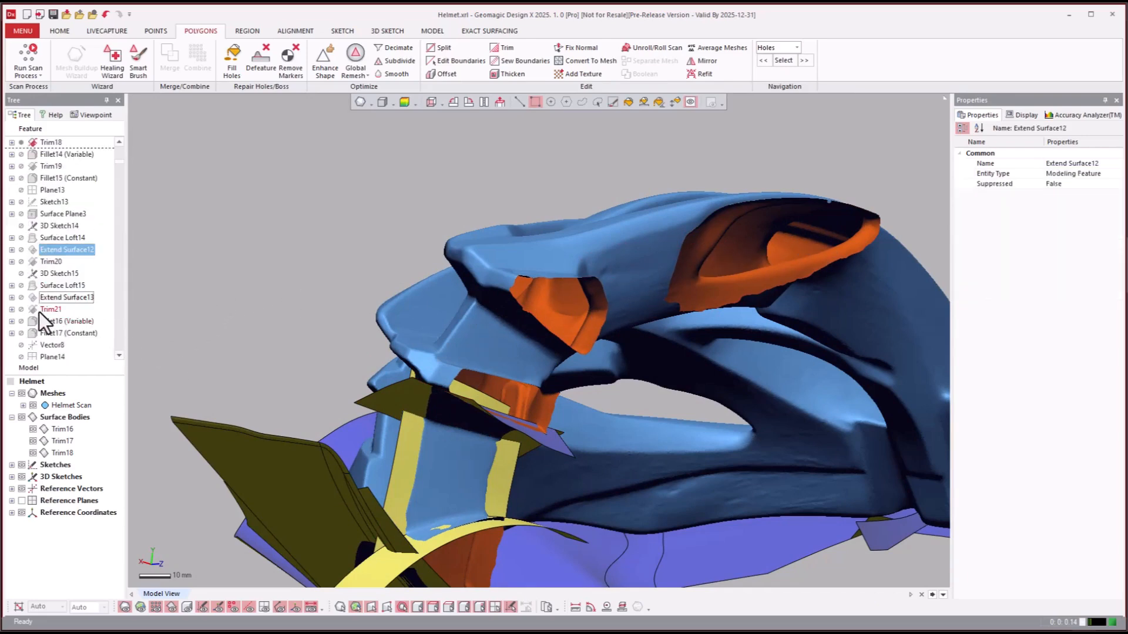
left_click(39, 312)
right_click(40, 312)
left_click(26, 334)
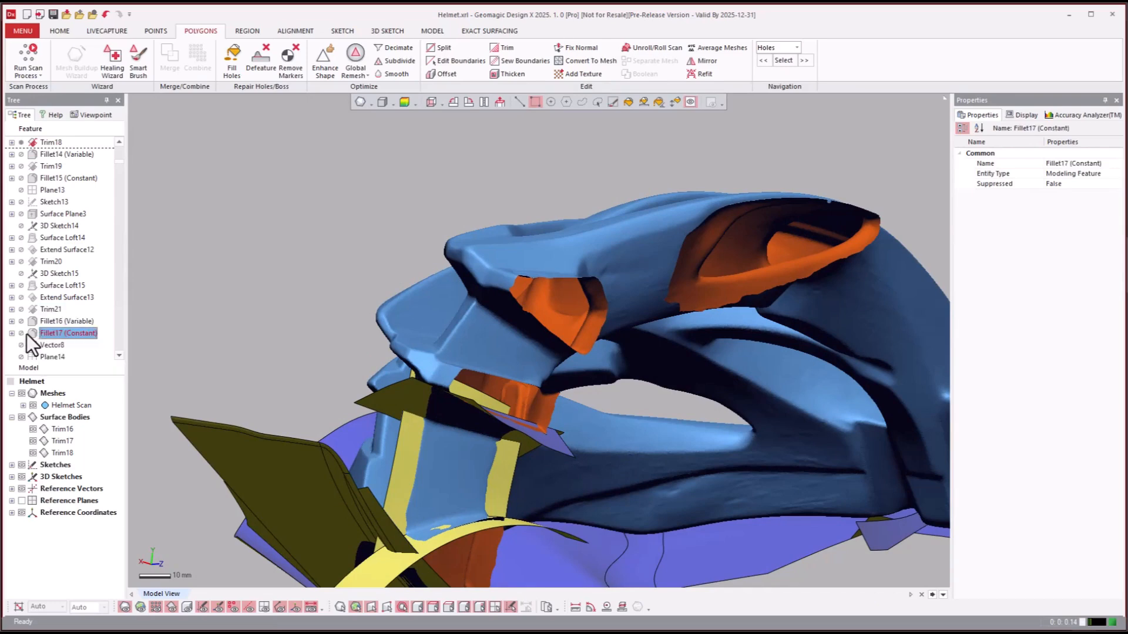
right_click(45, 337)
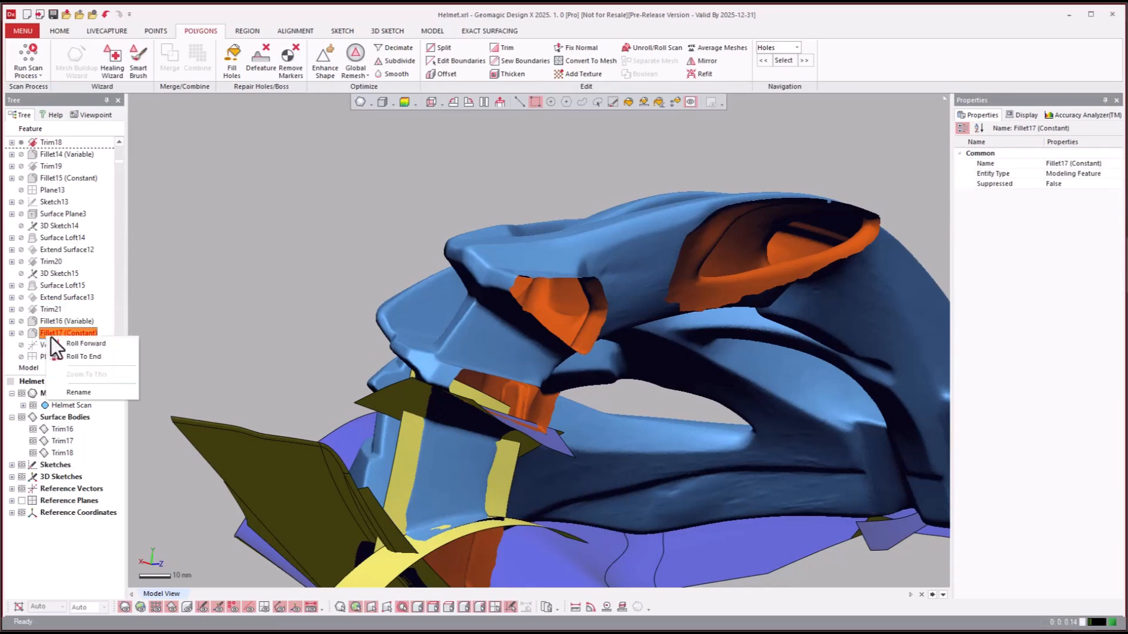
left_click(61, 340)
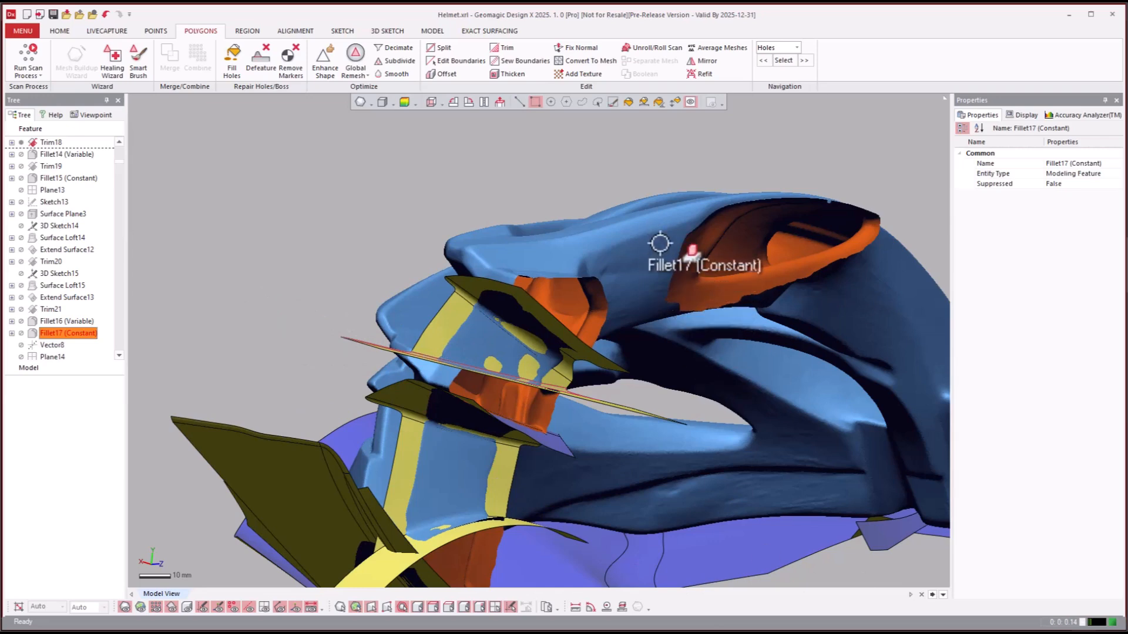
left_click(542, 273)
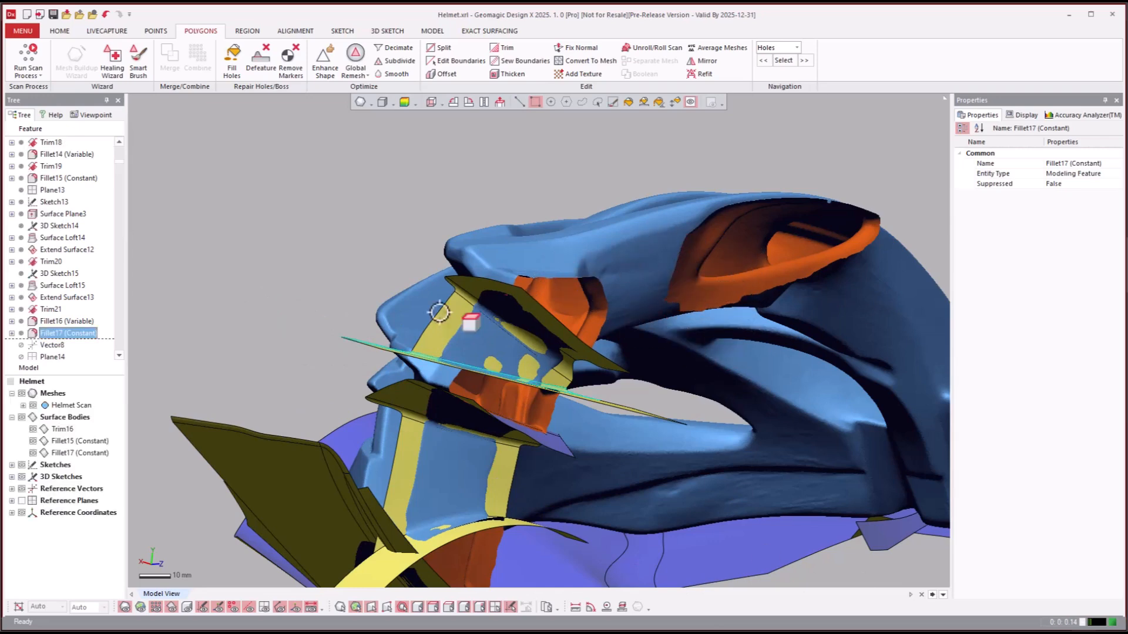
- Roll the model history forward to Trim23 and inspect the surfaces around the helmet's vent opening
left_click(57, 347)
scroll(59, 351, "down", 4)
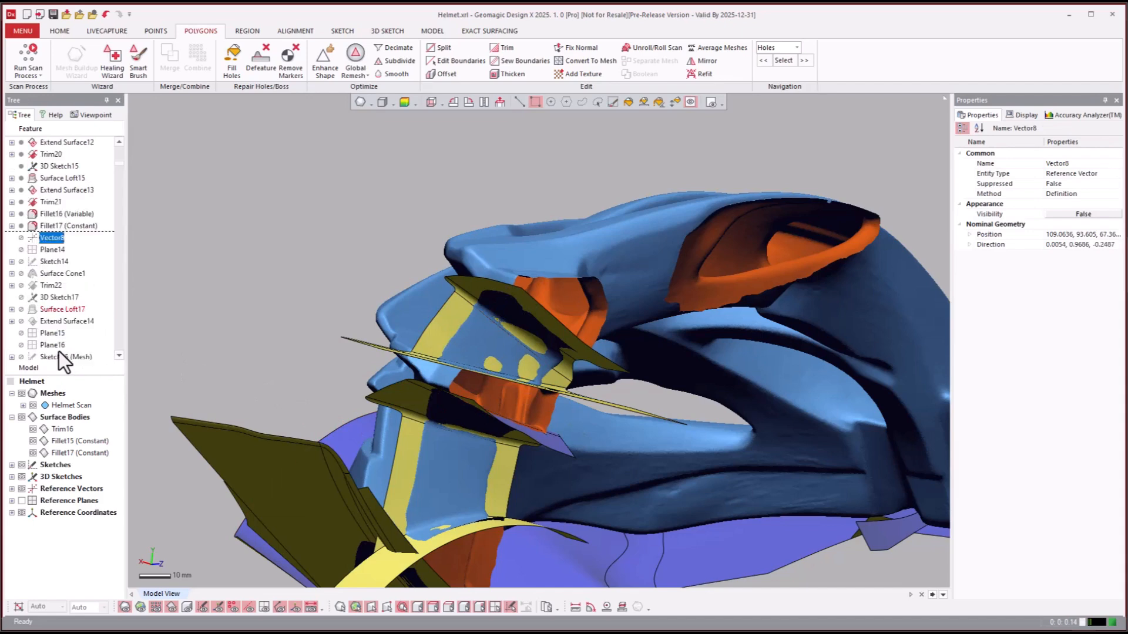
scroll(54, 327, "down", 1)
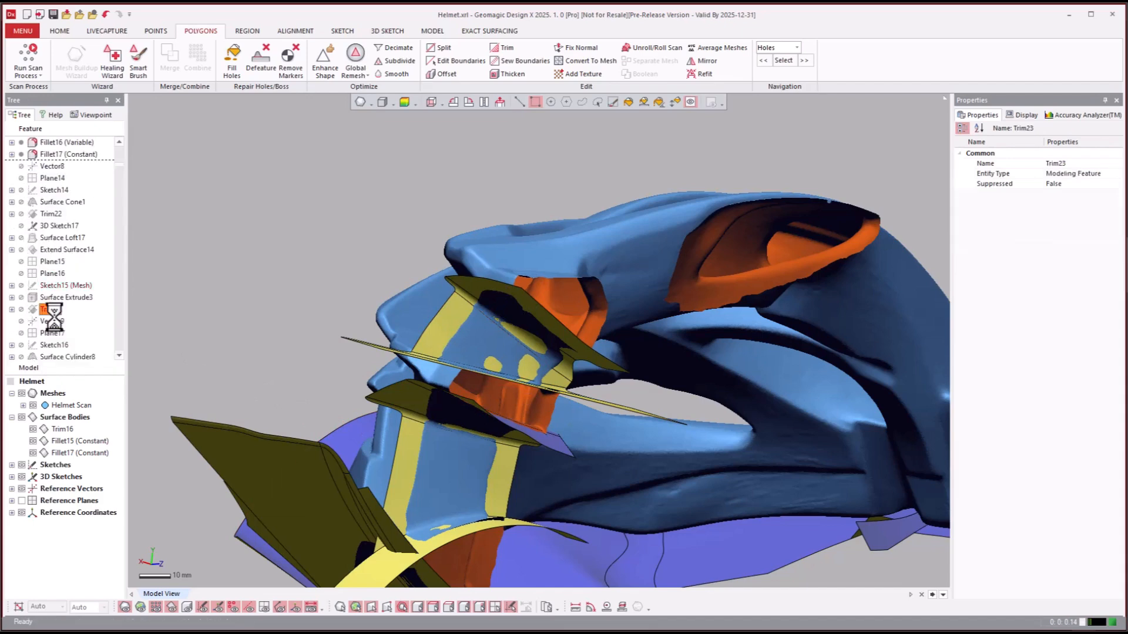
left_click_drag(44, 313, 712, 609)
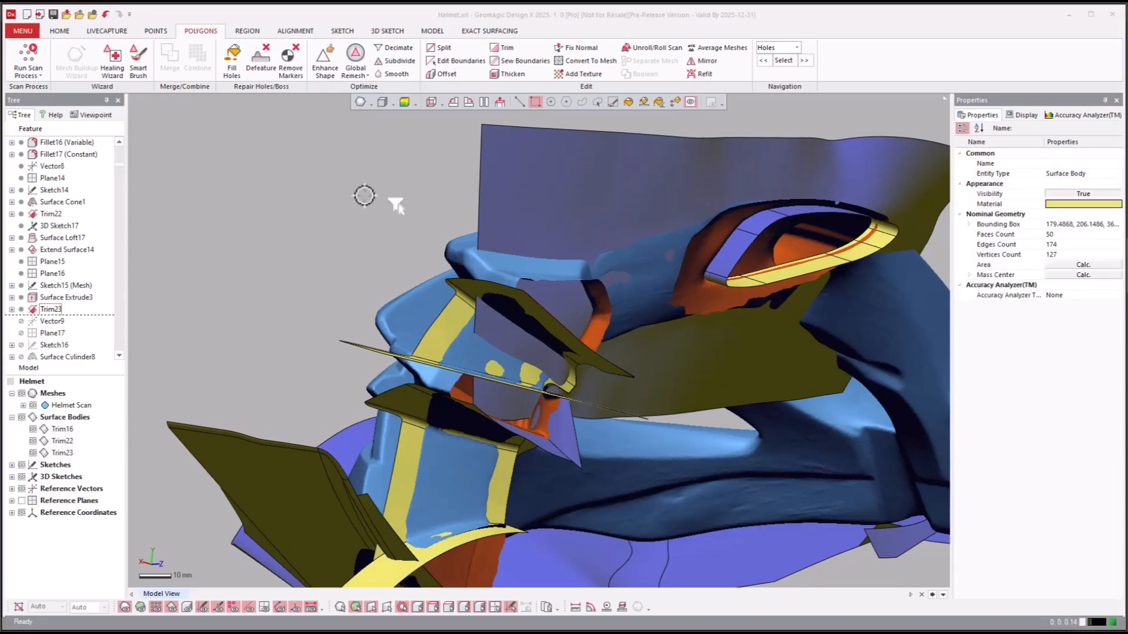
right_click_drag(411, 214, 545, 292)
mouse_move(541, 203)
right_mouse_down()
mouse_move(564, 309)
mouse_move(491, 269)
mouse_move(456, 274)
mouse_move(486, 191)
mouse_move(486, 235)
mouse_move(678, 401)
mouse_move(851, 486)
mouse_move(864, 478)
mouse_move(823, 428)
mouse_move(466, 261)
mouse_move(71, 341)
right_mouse_up()
- Roll the model history forward to the Fillet19 (Constant) feature
left_click(47, 344)
scroll(48, 339, "down", 2)
scroll(49, 337, "down", 4)
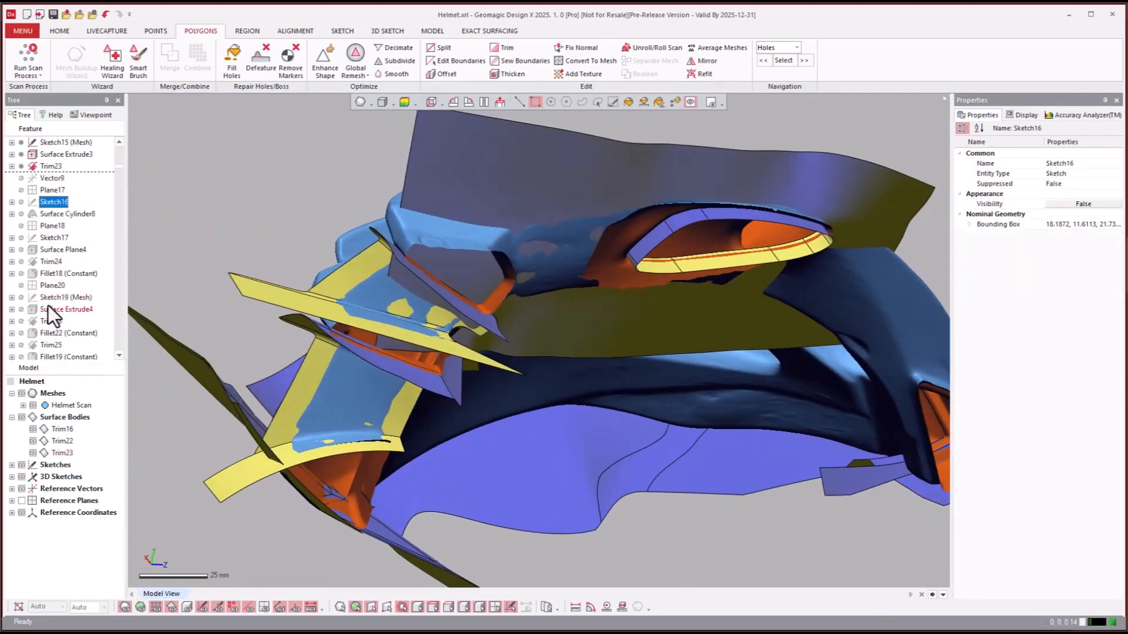
left_click(48, 277)
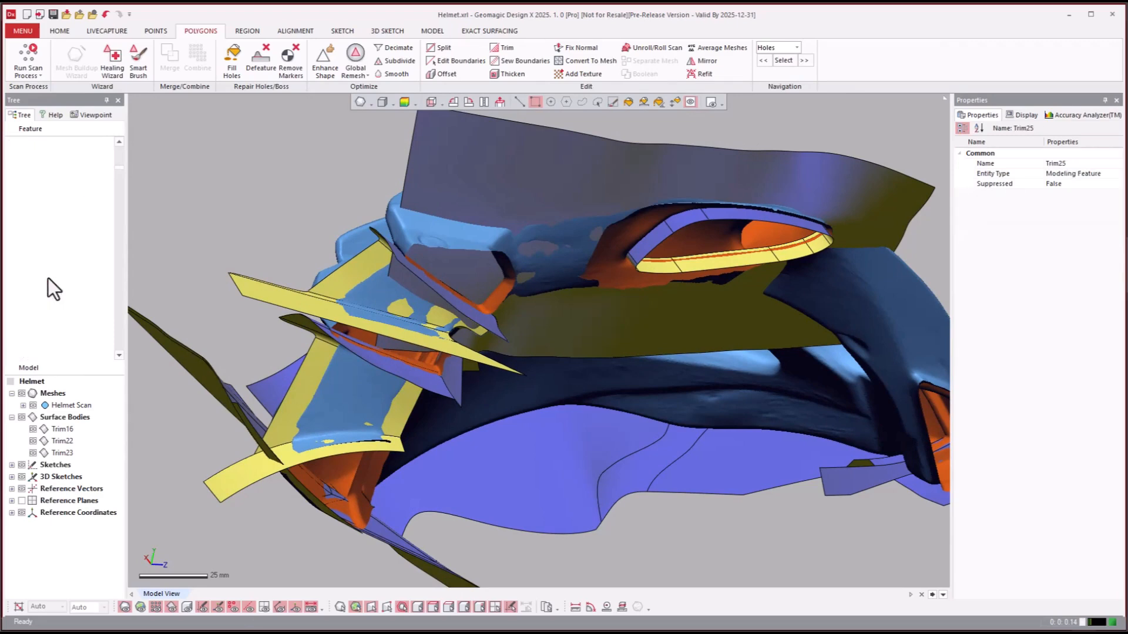
right_click(44, 279)
left_click(33, 286)
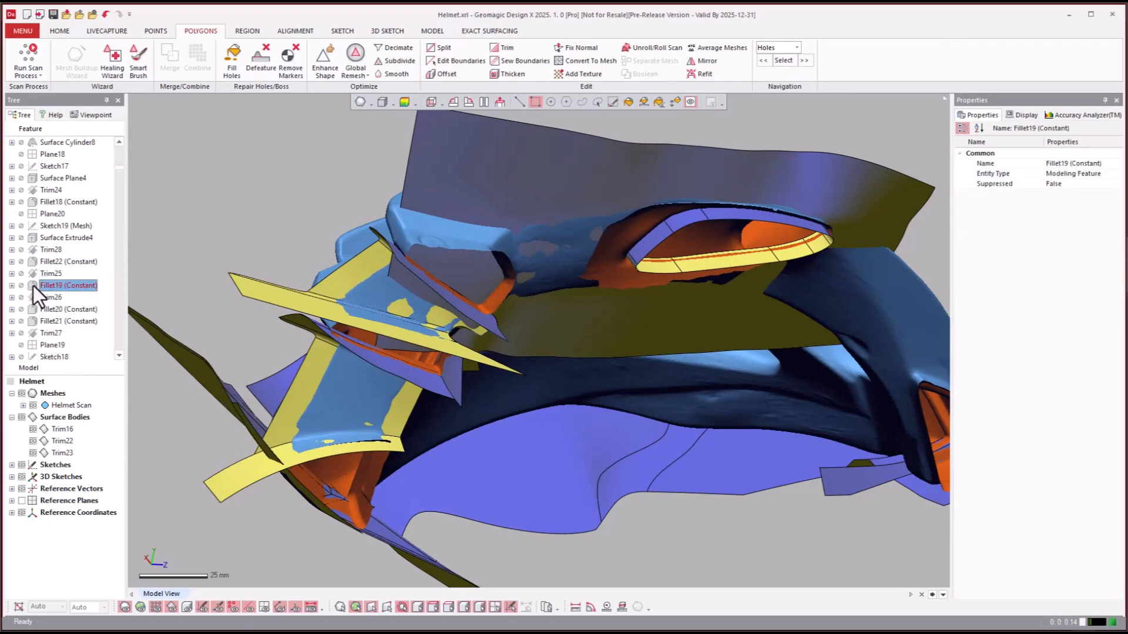
right_click(33, 286)
left_click(46, 291)
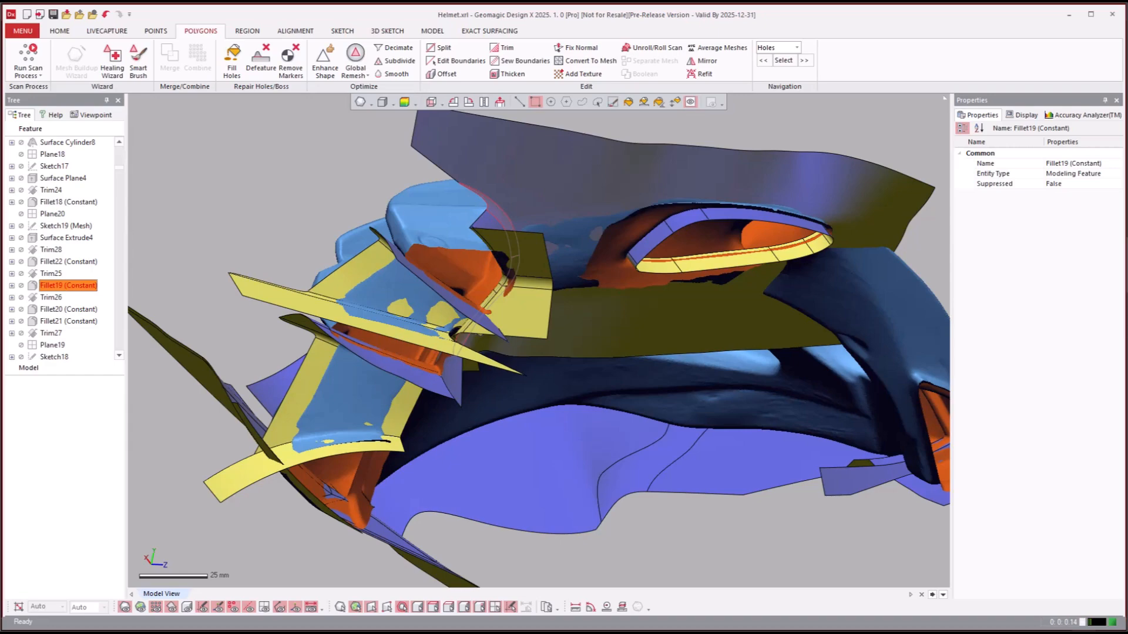
- Examine the filleted surfaces beside the vent opening from several angles, with the helmet scan mesh hidden and shown
right_click_drag(771, 562, 595, 273)
scroll(791, 545, "up", 1)
key("ctrl+1")
scroll(593, 280, "up", 2)
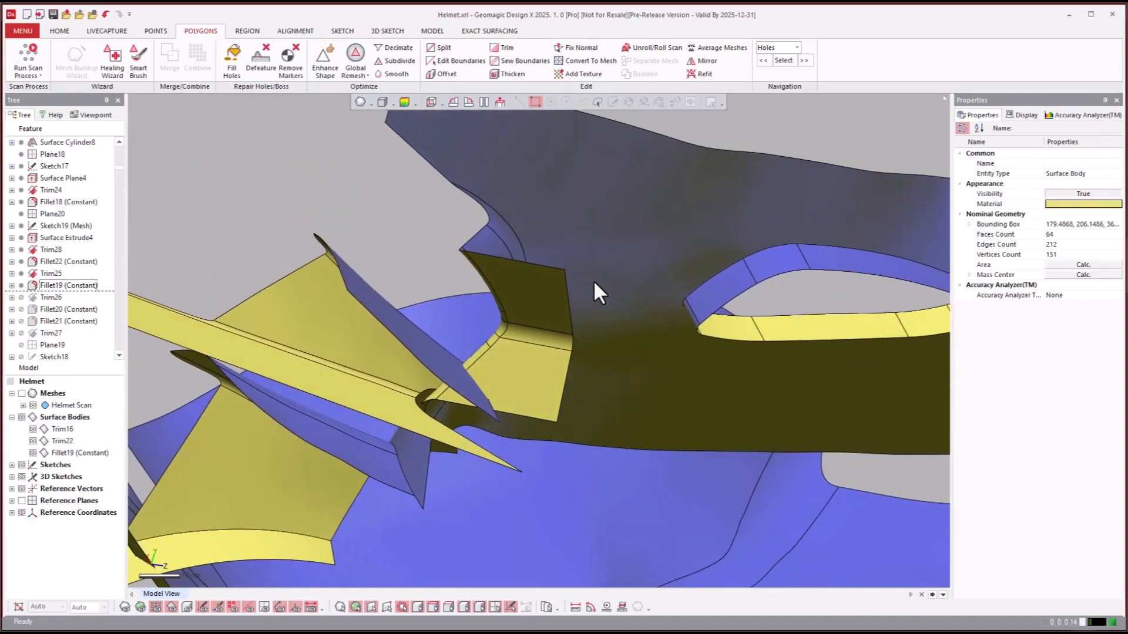
key("ctrl+1")
right_click_drag(589, 328, 358, 348)
right_click_drag(357, 468, 178, 357)
key("ctrl+1")
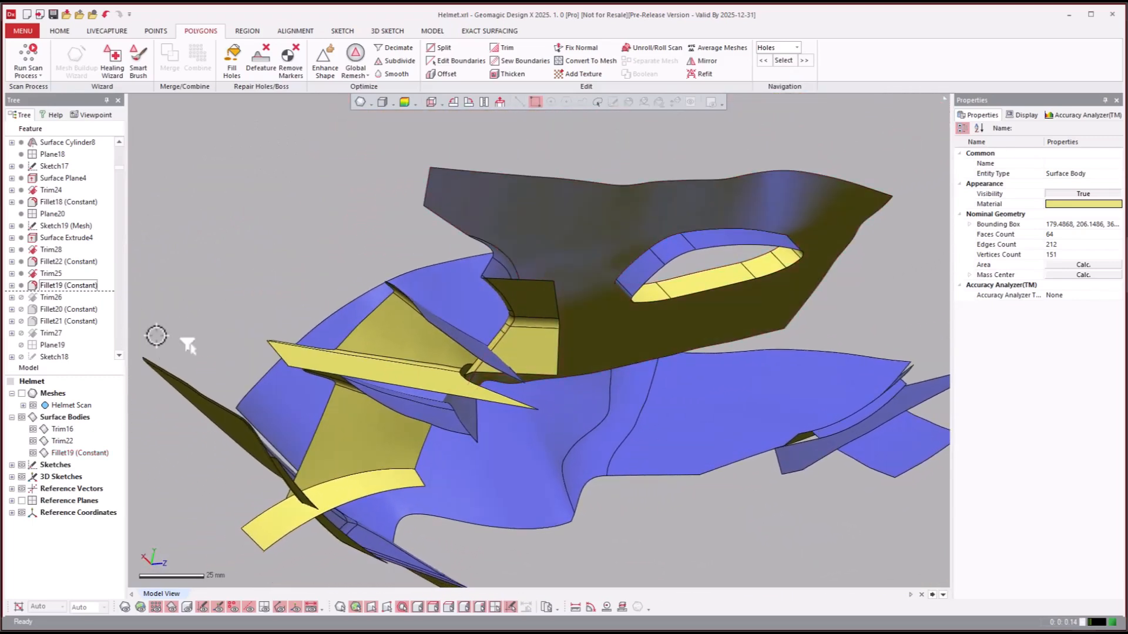
- Roll the model history forward to the Extend Surface15 feature
left_click(63, 319)
scroll(65, 316, "down", 8)
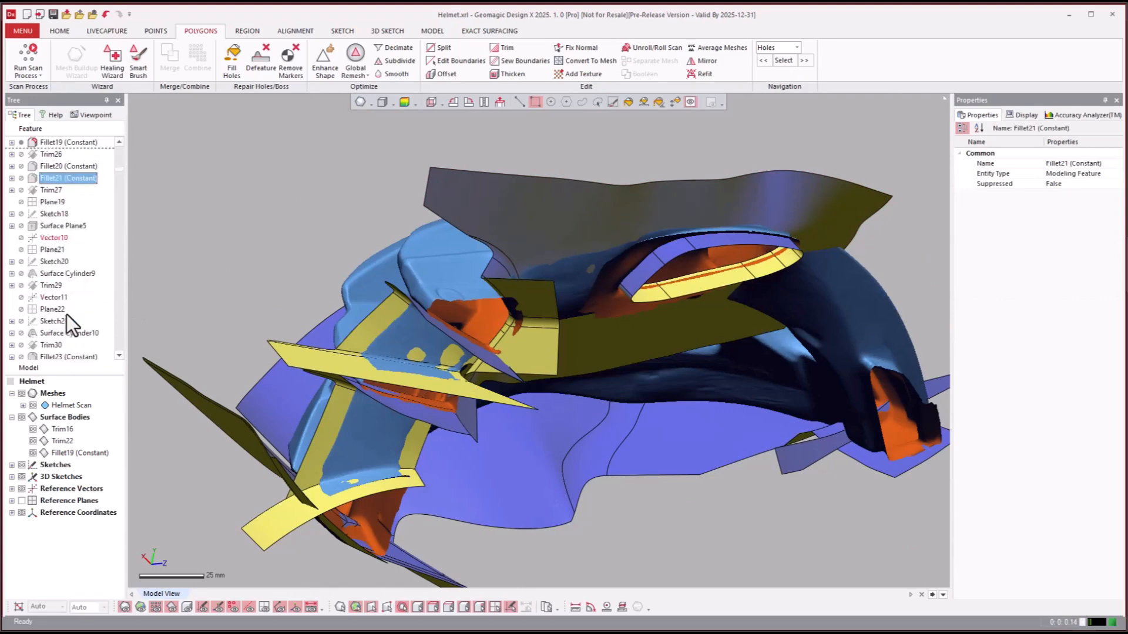
right_click(46, 308)
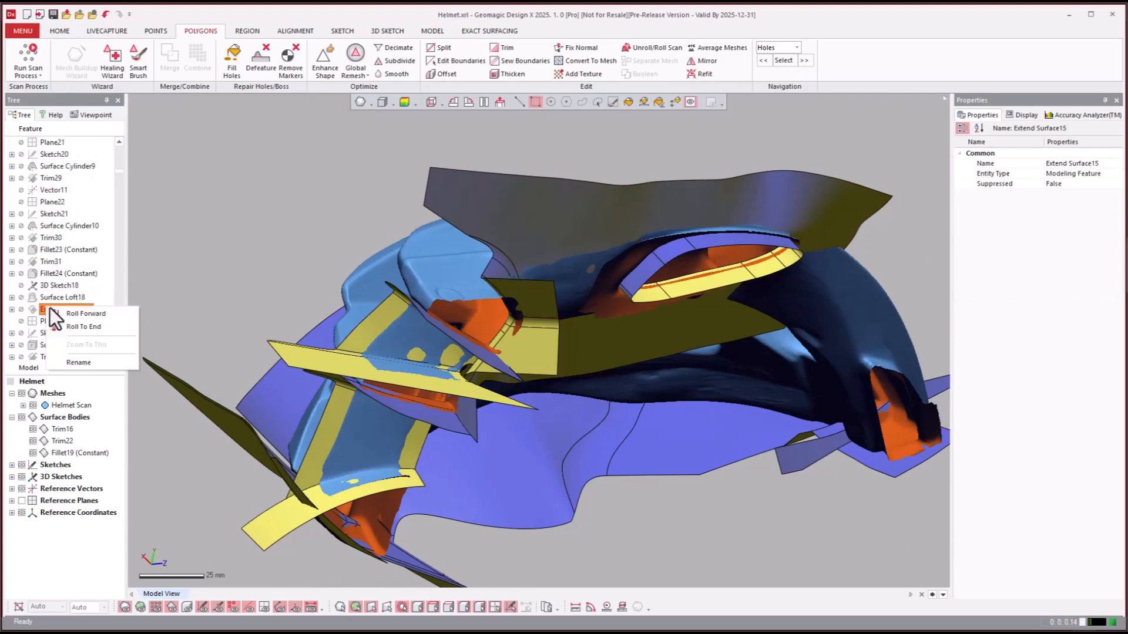
left_click(61, 311)
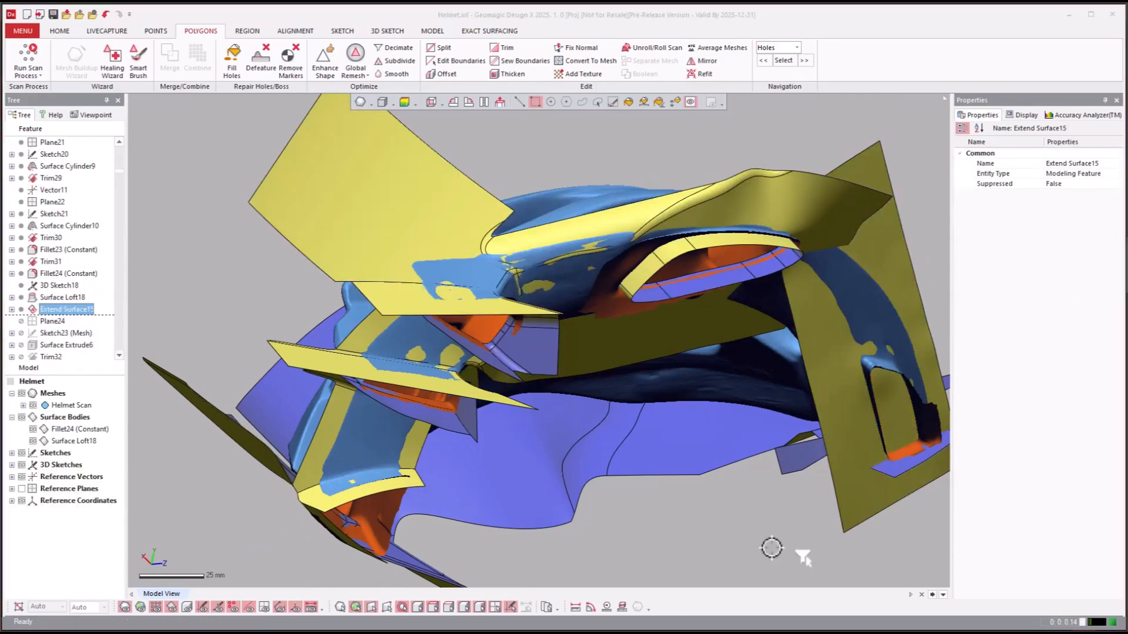
- Compare the Fillet24 (Constant) and Surface Loft18 bodies with the helmet scan by toggling the mesh and viewing from several sides
right_click_drag(730, 493, 515, 241)
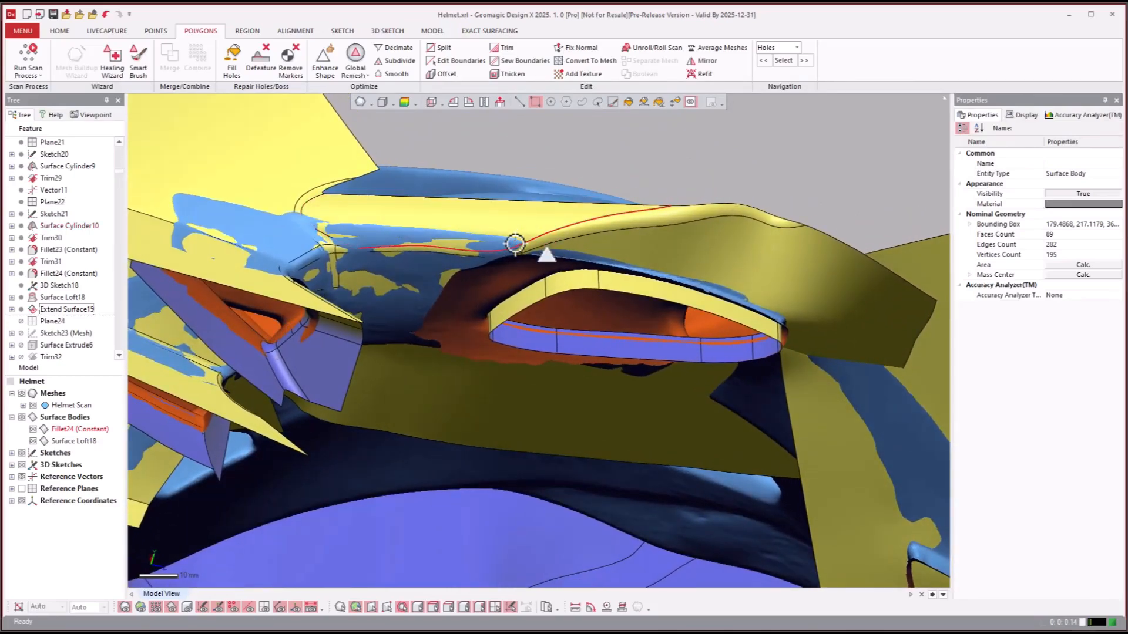
key("ctrl+1")
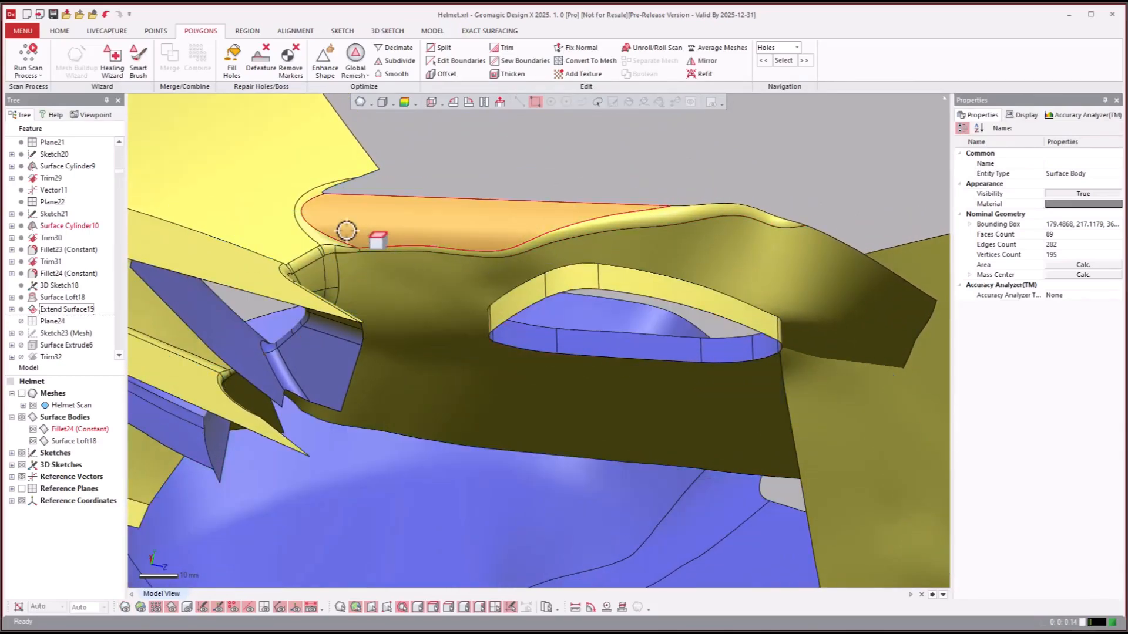
key("ctrl+1")
left_click(372, 224)
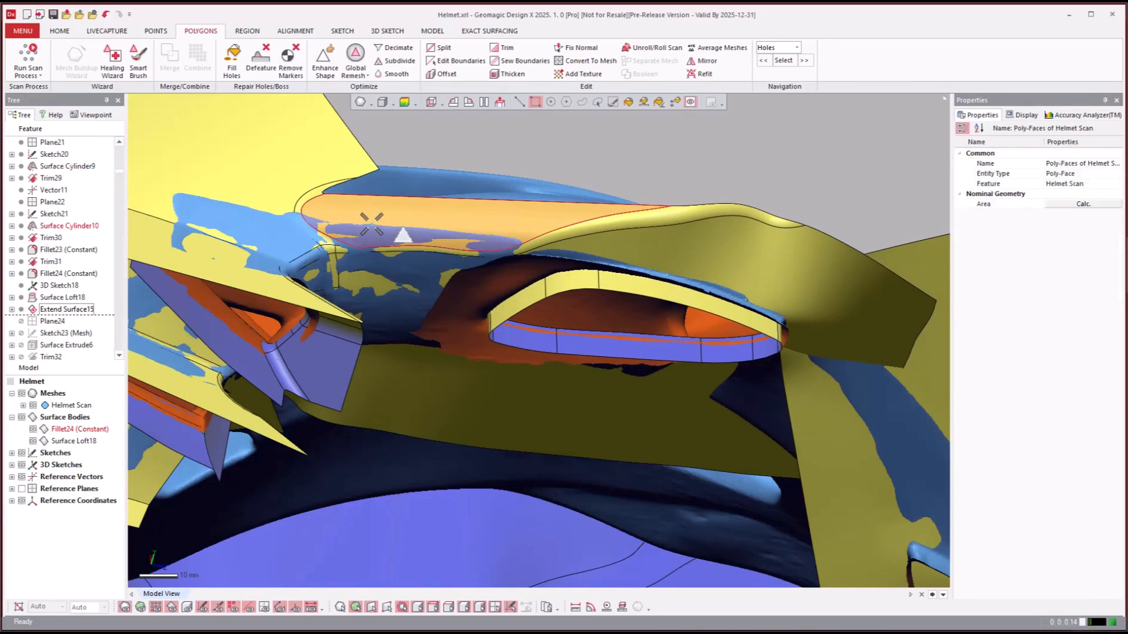
key("ctrl+1")
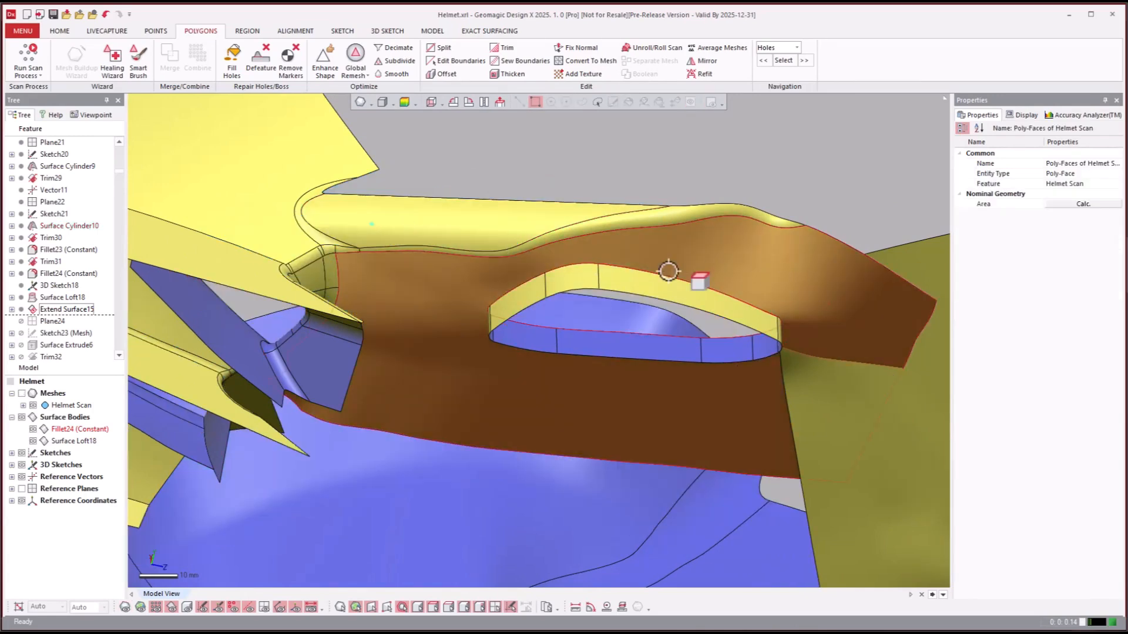
right_click_drag(310, 206, 467, 442)
key("ctrl+1")
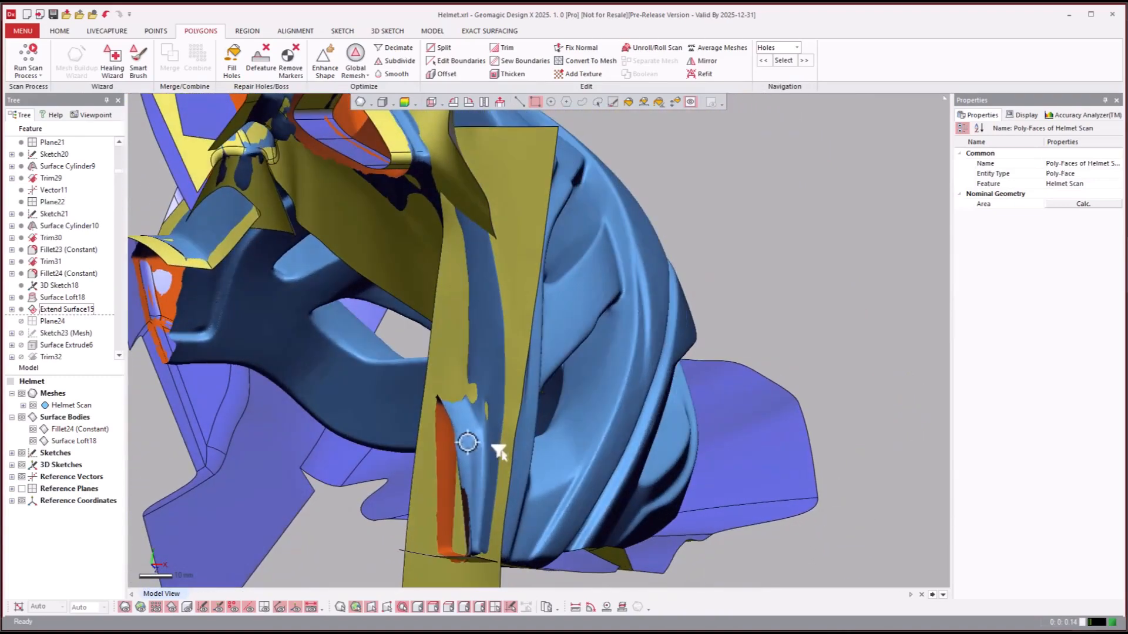
mouse_move(455, 390)
right_mouse_down()
mouse_move(461, 403)
mouse_move(488, 406)
mouse_move(147, 346)
right_mouse_up()
- Roll the model history forward to the Trim34 feature
left_click(47, 333)
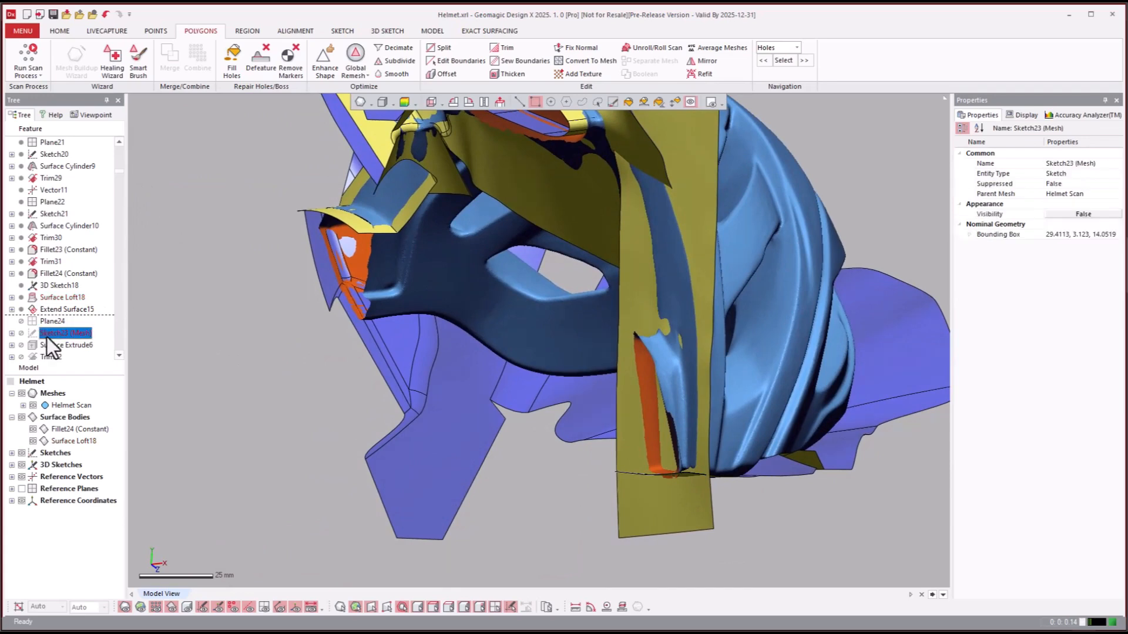
scroll(47, 340, "down", 1)
scroll(47, 340, "down", 2)
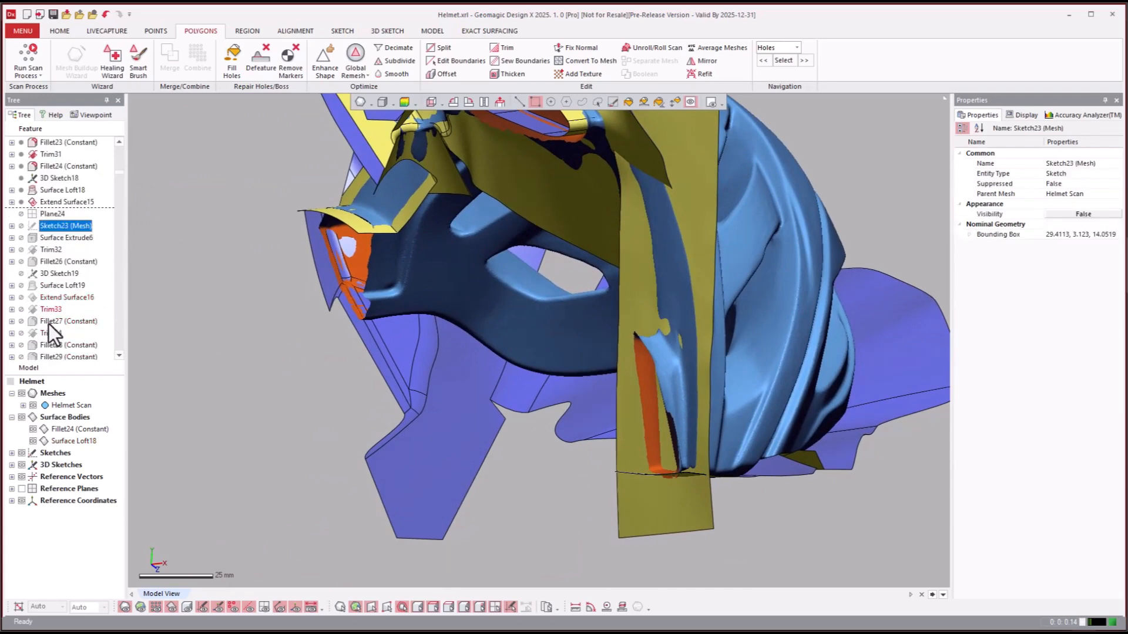
left_click(47, 333)
right_click(41, 334)
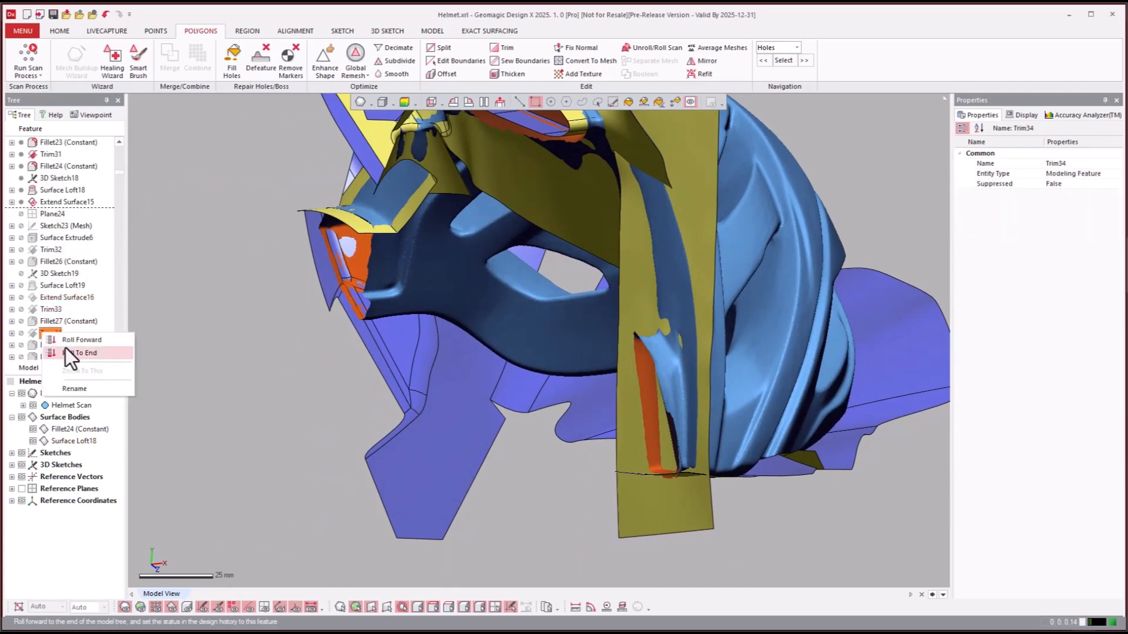
left_click(65, 350)
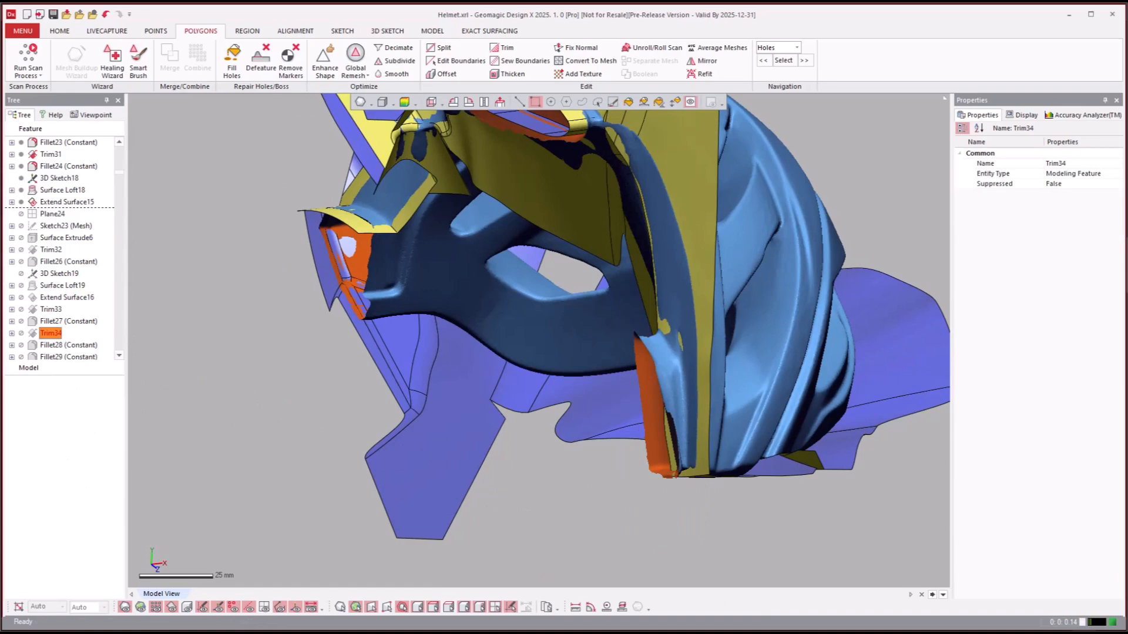
- Examine the Trim34 surface body from several angles against the helmet scan
right_click_drag(611, 496, 831, 199)
scroll(875, 190, "down", 3)
scroll(776, 239, "up", 10)
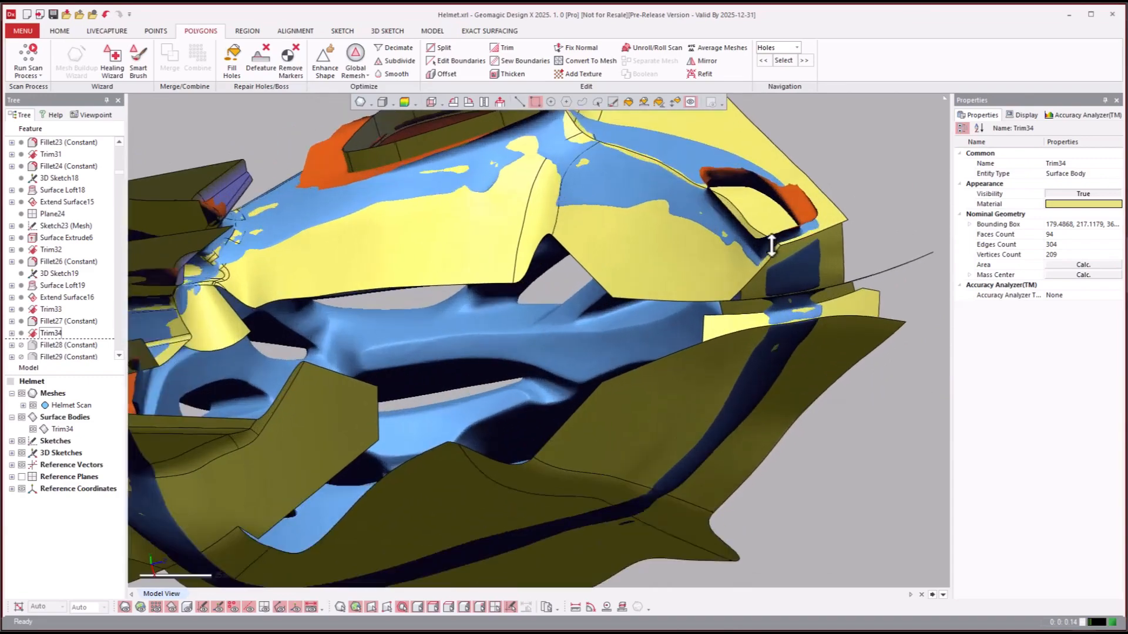
scroll(740, 202, "down", 5)
right_click_drag(705, 239, 448, 499)
scroll(646, 408, "down", 5)
key("ctrl+1")
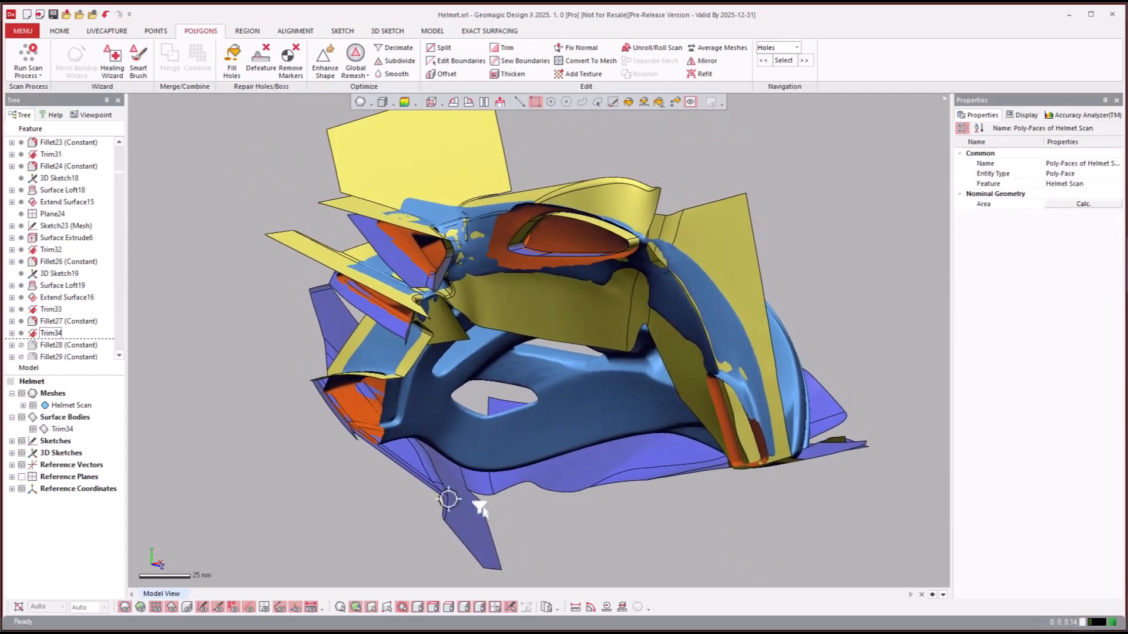
- Roll the model history forward to the Trim35 feature and view the resulting surfaces from below
left_click(52, 347)
scroll(56, 349, "down", 4)
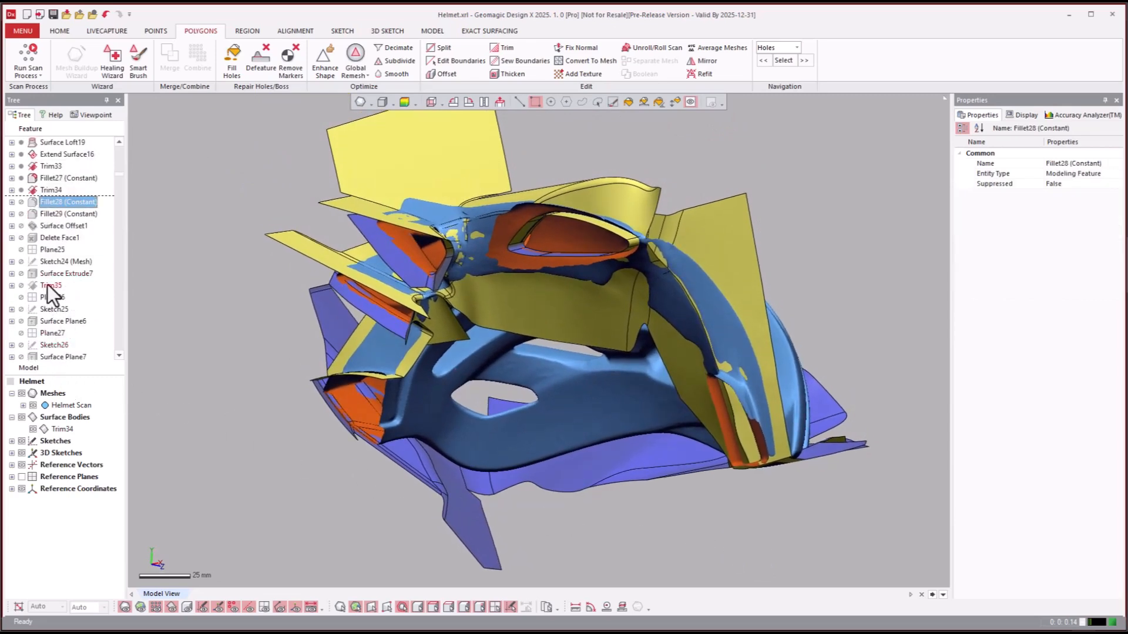
left_click(47, 285)
right_click(48, 285)
left_click(82, 290)
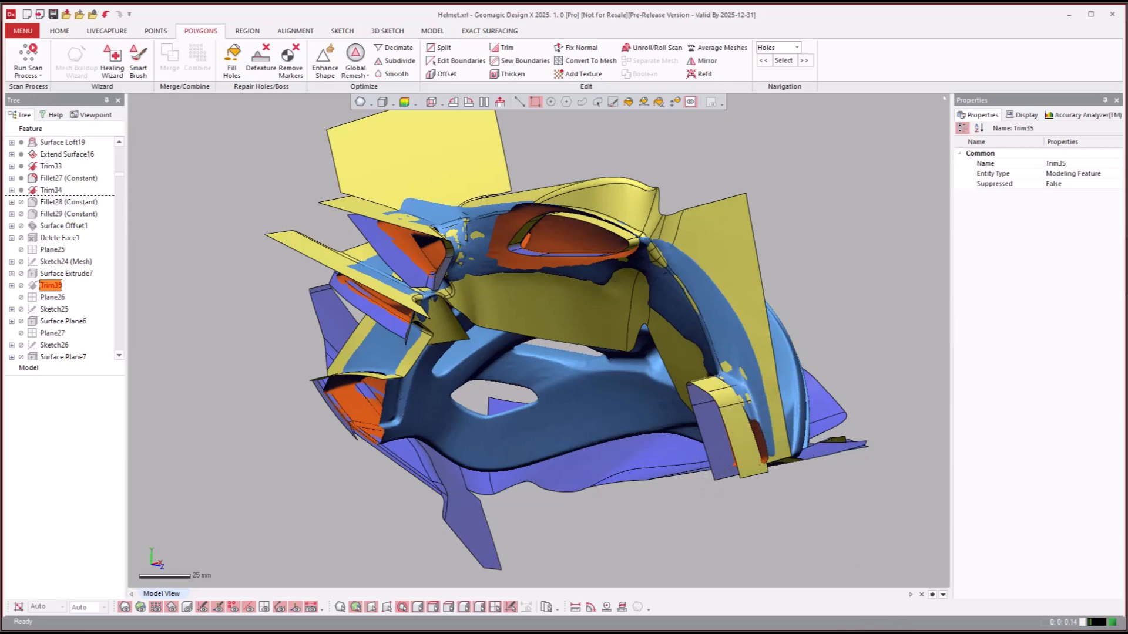
mouse_move(829, 542)
right_mouse_down()
mouse_move(839, 417)
mouse_move(793, 267)
mouse_move(861, 254)
mouse_move(852, 248)
right_mouse_up()
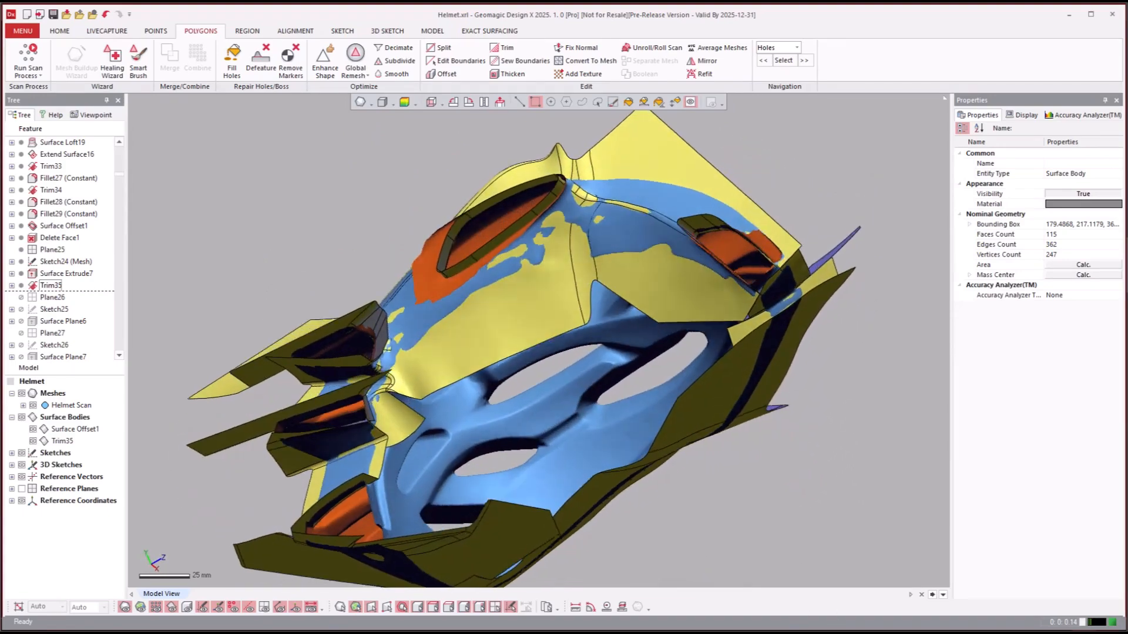
- Roll the model history forward to the Fillet34 (Constant) feature
left_click(59, 310)
scroll(61, 315, "down", 5)
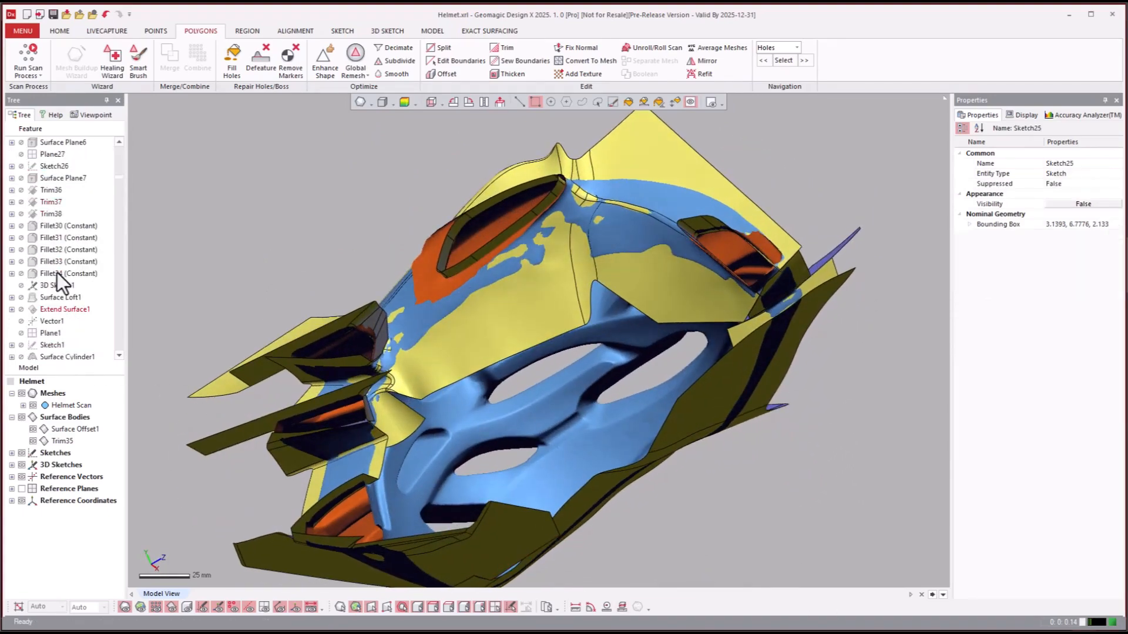
left_click(50, 273)
right_click(49, 273)
left_click(72, 280)
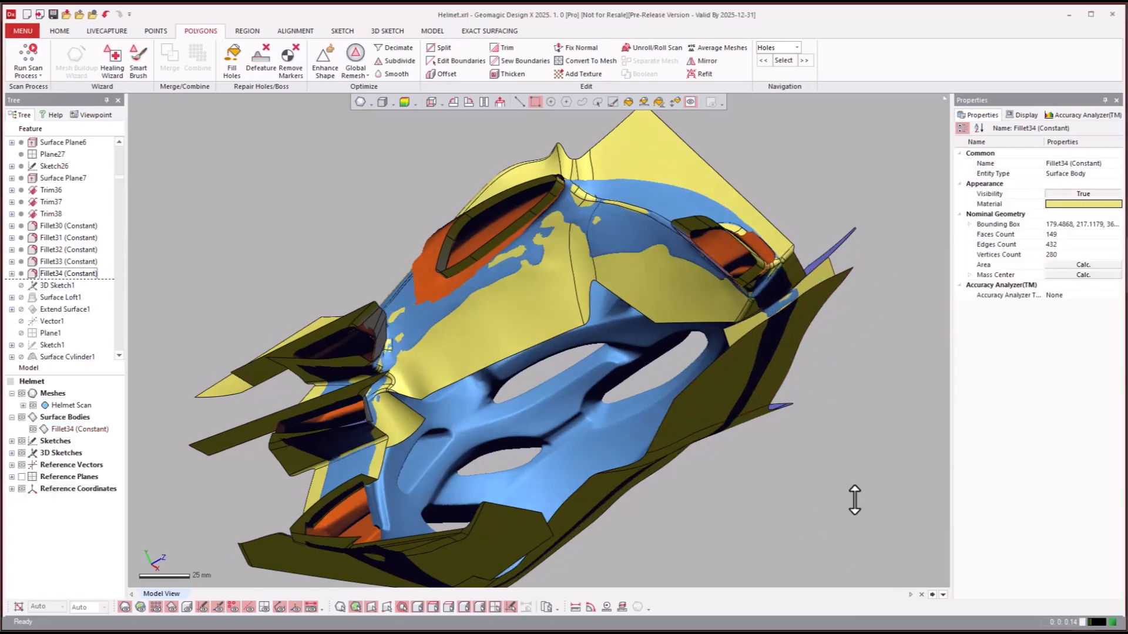
- Compare the Fillet34 (Constant) surface body with the helmet scan by toggling the mesh and viewing from another side
right_click_drag(856, 498, 826, 288)
scroll(694, 284, "down", 3)
scroll(693, 284, "up", 6)
scroll(825, 265, "down", 3)
scroll(537, 341, "down", 1)
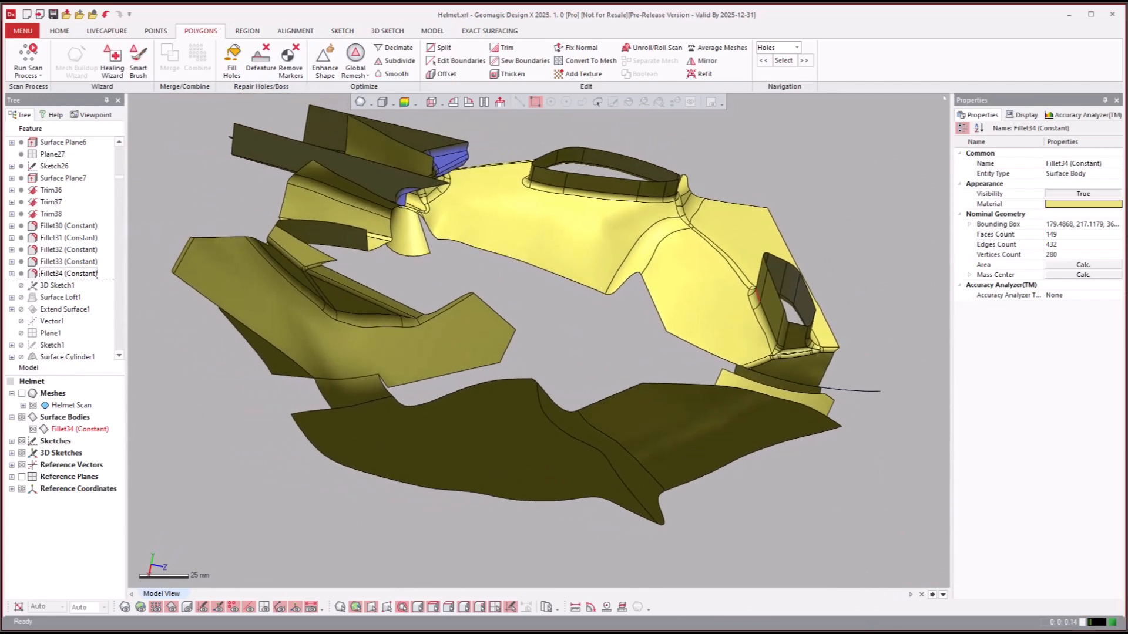
key("ctrl+1")
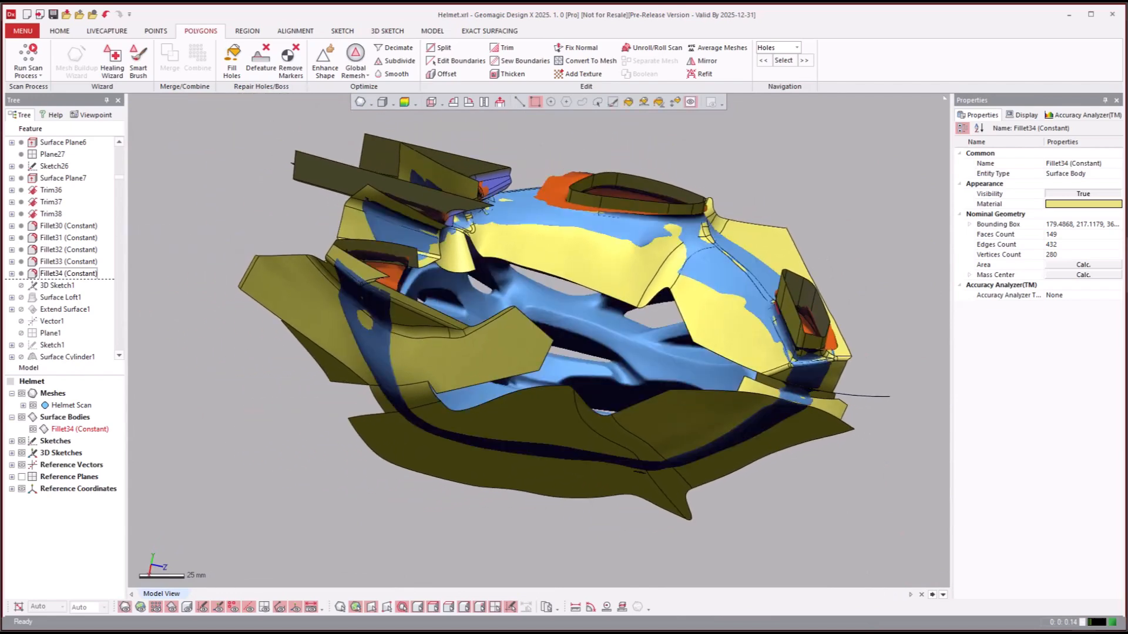
- Roll the model history forward to the Trim4 feature
left_click(60, 312)
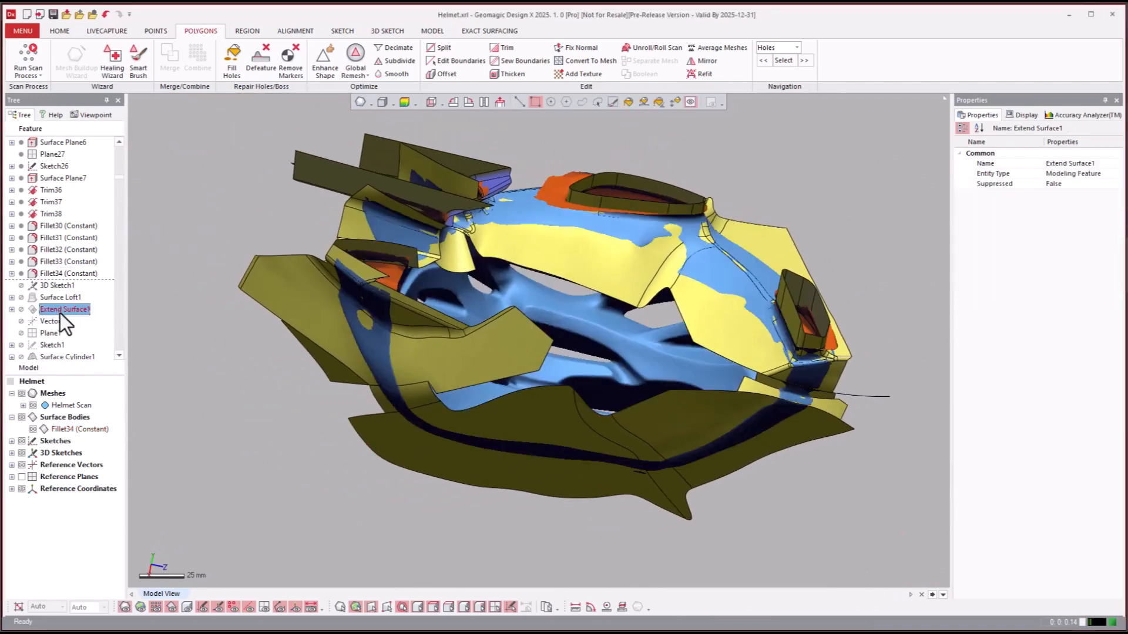
scroll(58, 312, "down", 3)
scroll(59, 317, "down", 1)
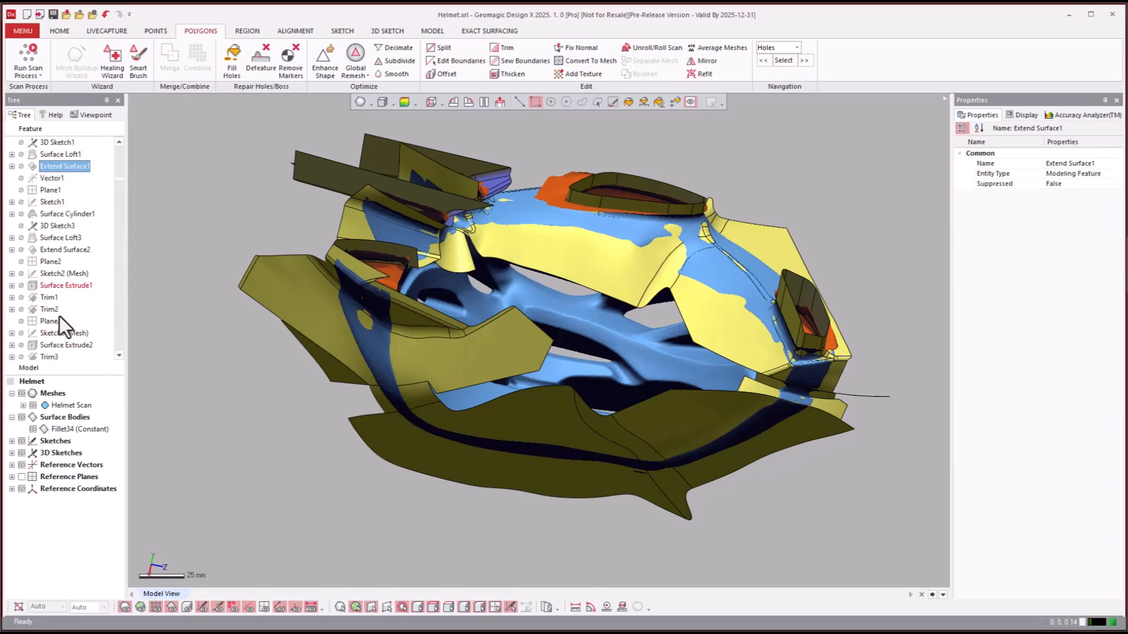
scroll(46, 353, "down", 1)
right_click(45, 356)
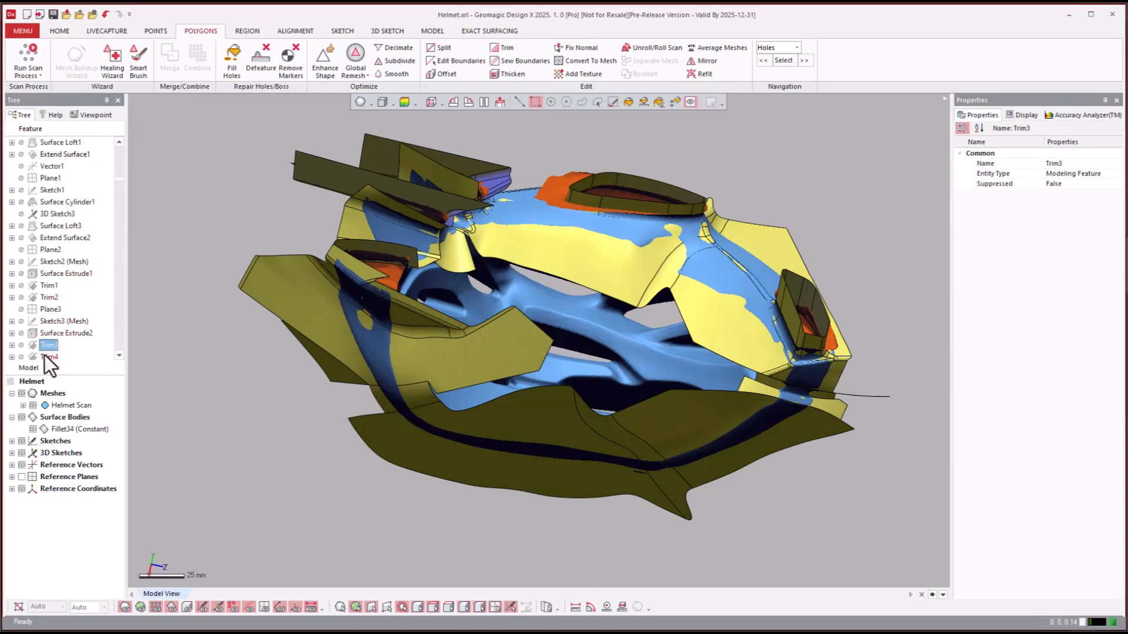
left_click(72, 361)
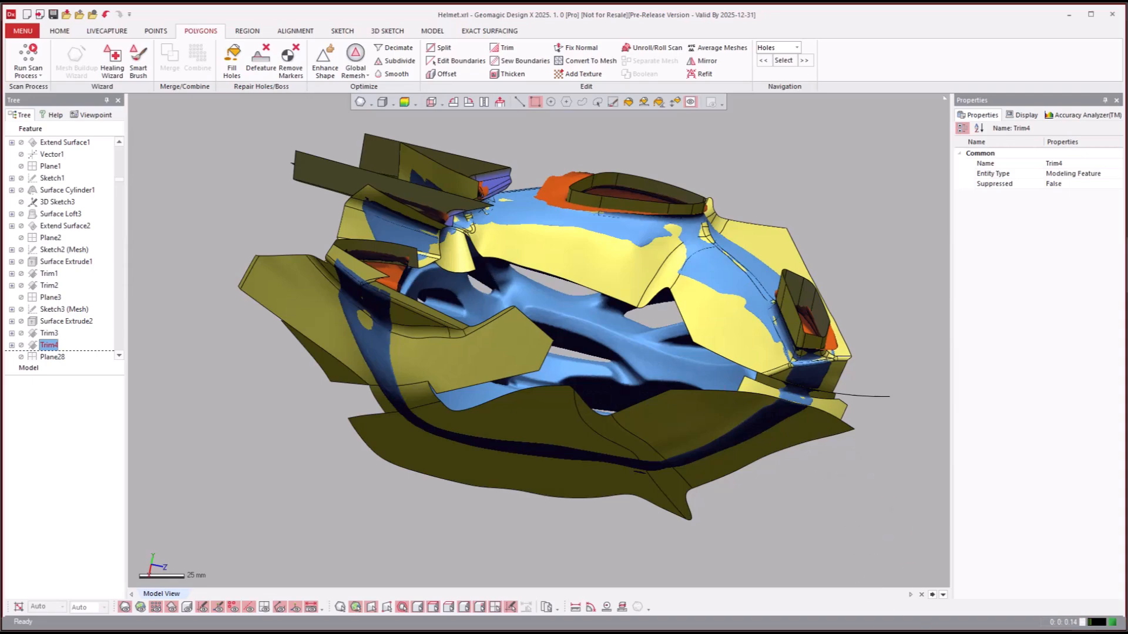
- Hide the Fillet34 (Constant) surface body so the Trim4 body stands alone against the scan
right_click_drag(840, 481, 44, 336)
left_click(45, 333)
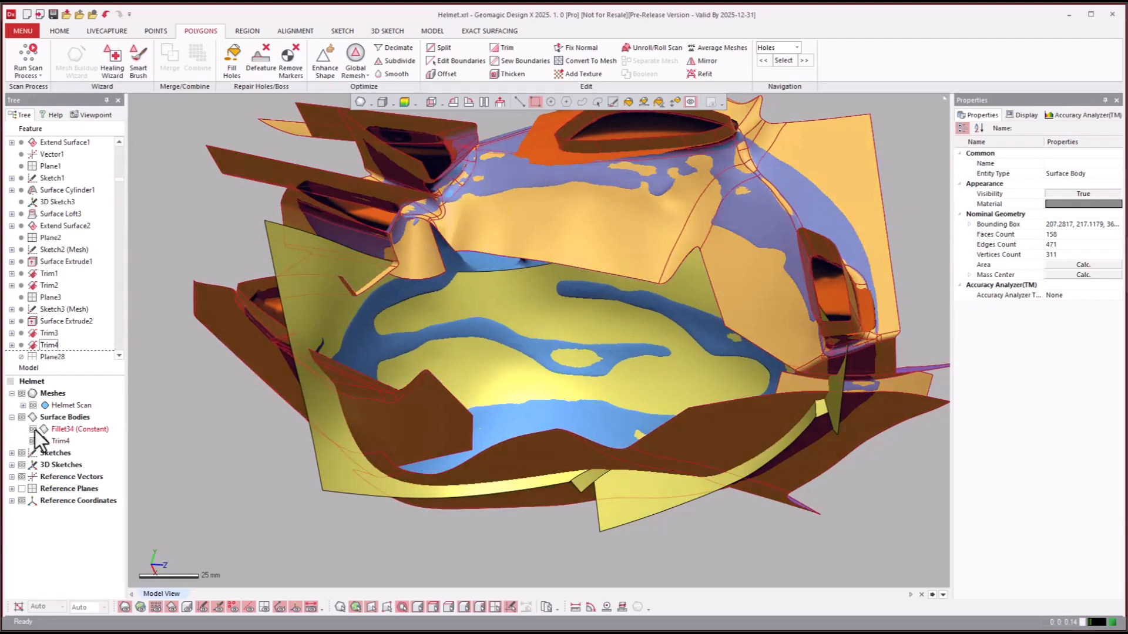
left_click(33, 429)
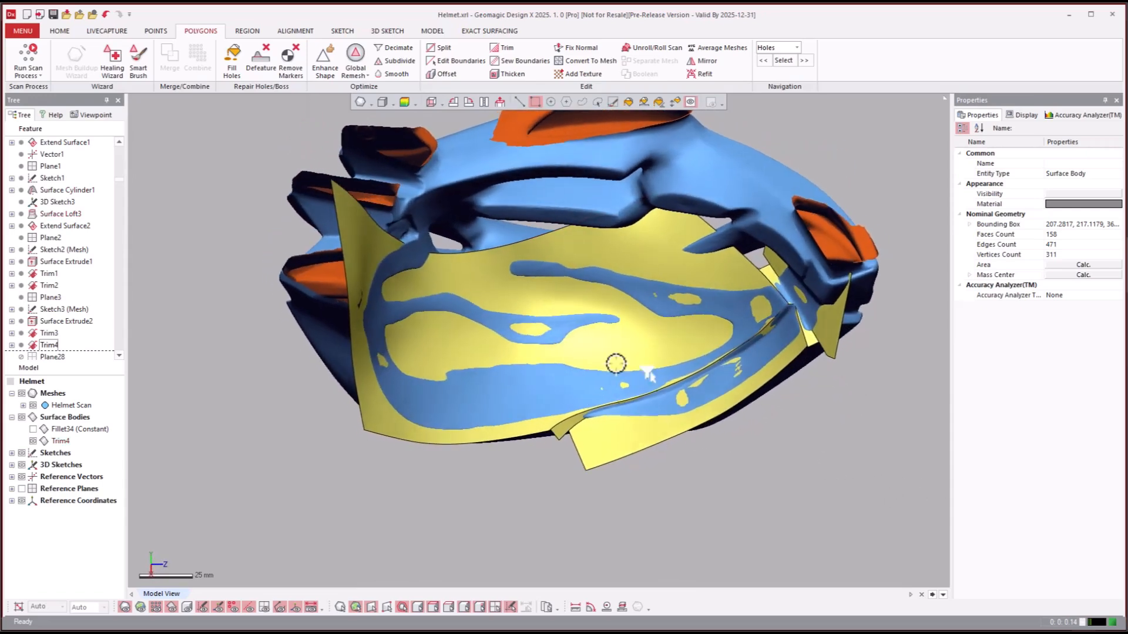
- Examine the Trim4 surface up close along its lower edge against the helmet scan, toggling the Fillet34 (Constant) body
scroll(616, 364, "up", 5)
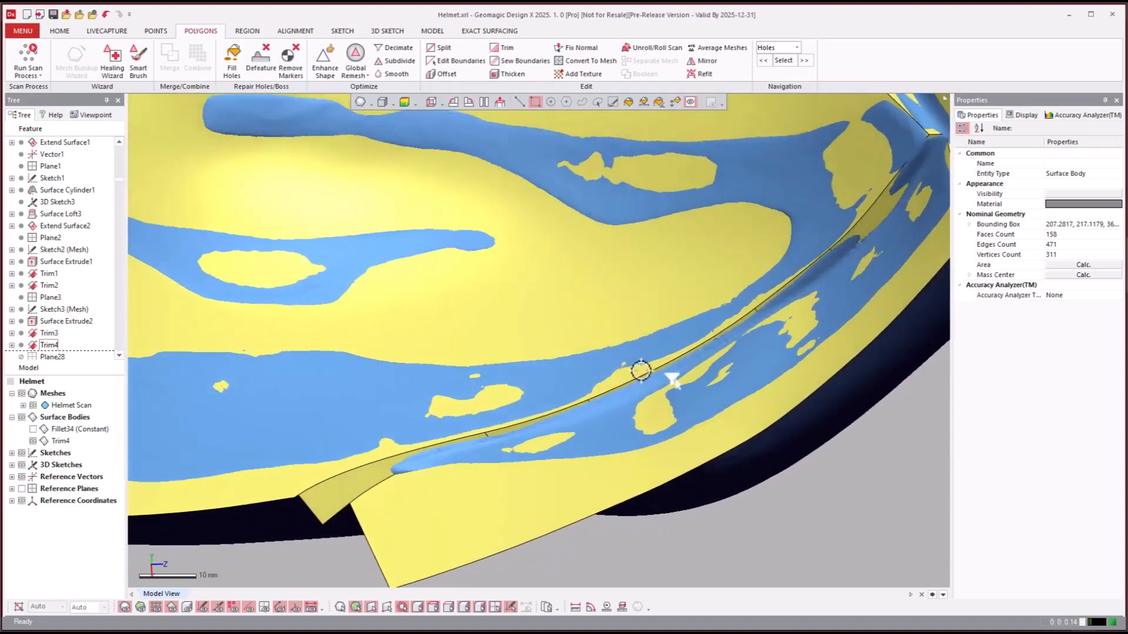
right_click_drag(641, 370, 779, 336)
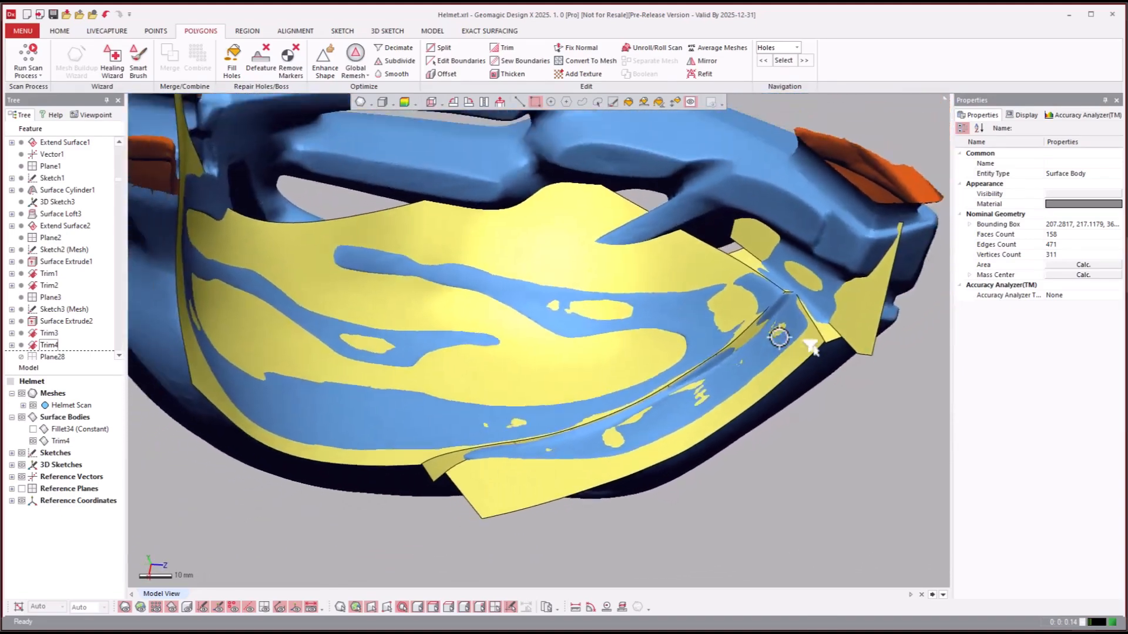
scroll(779, 336, "down", 5)
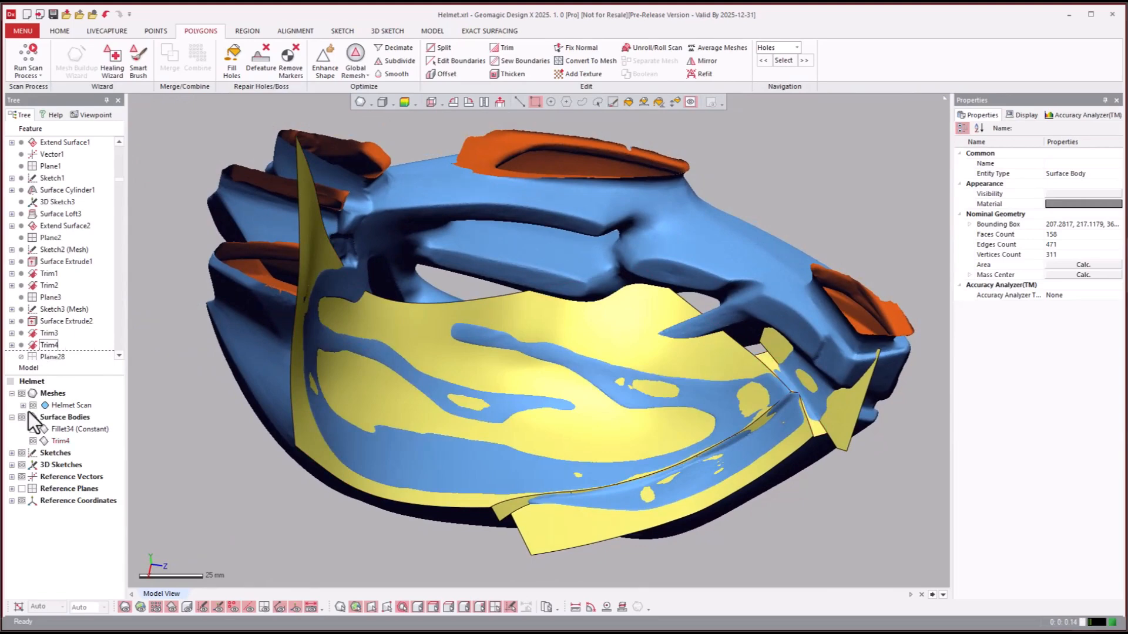
left_click(34, 430)
left_click(33, 430)
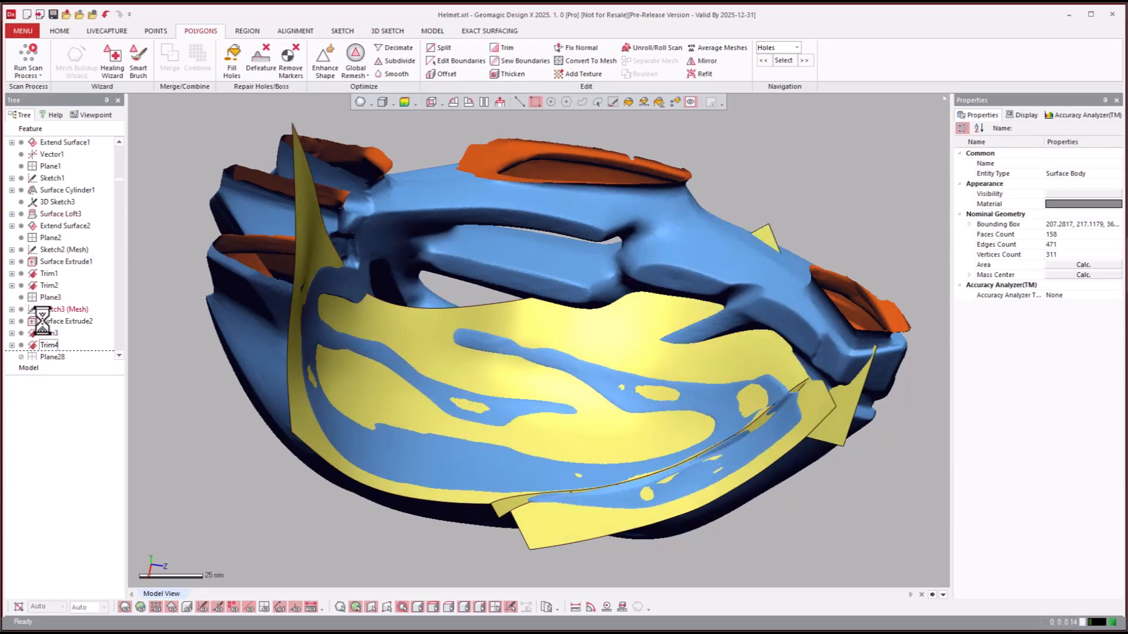
- Roll the model history forward to the Trim40 feature
left_click(53, 345)
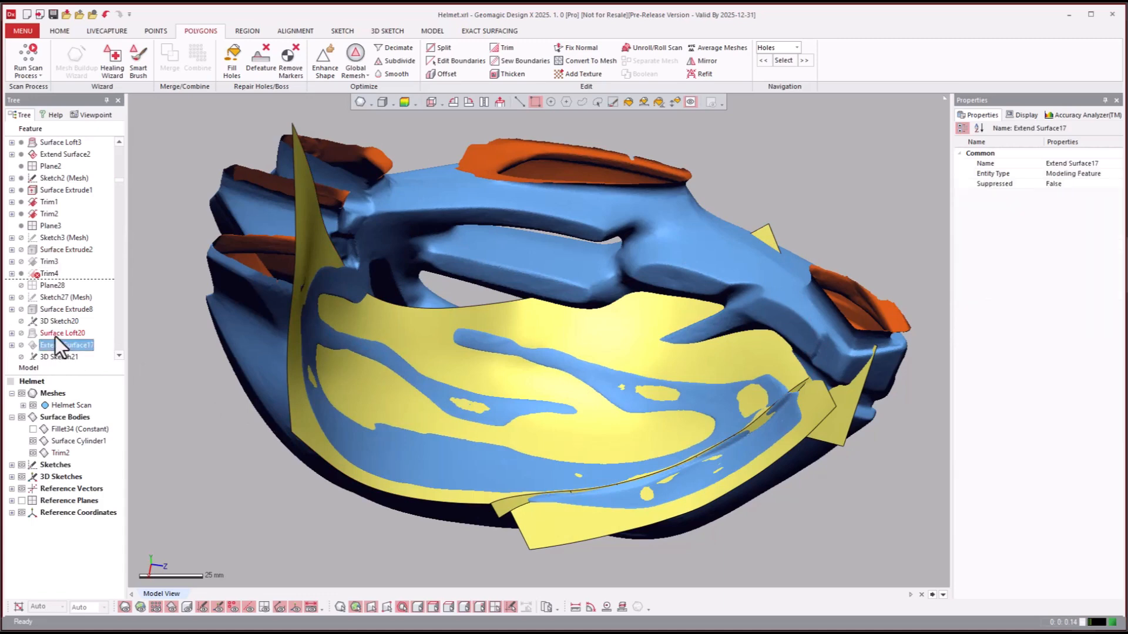
scroll(55, 336, "down", 4)
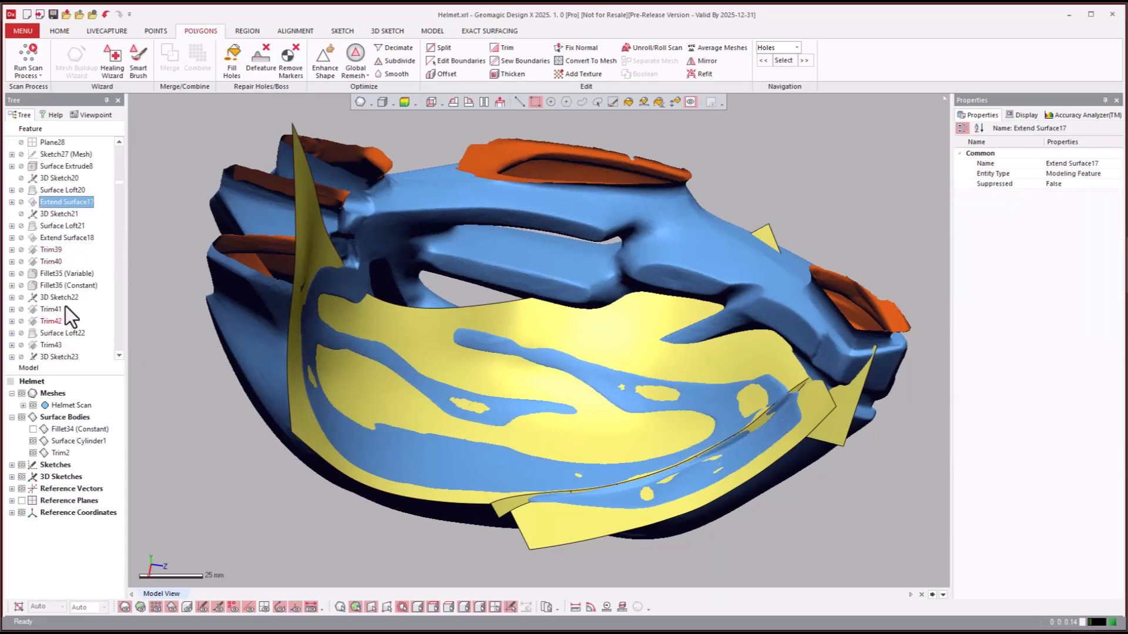
scroll(61, 284, "up", 2)
left_click(58, 308)
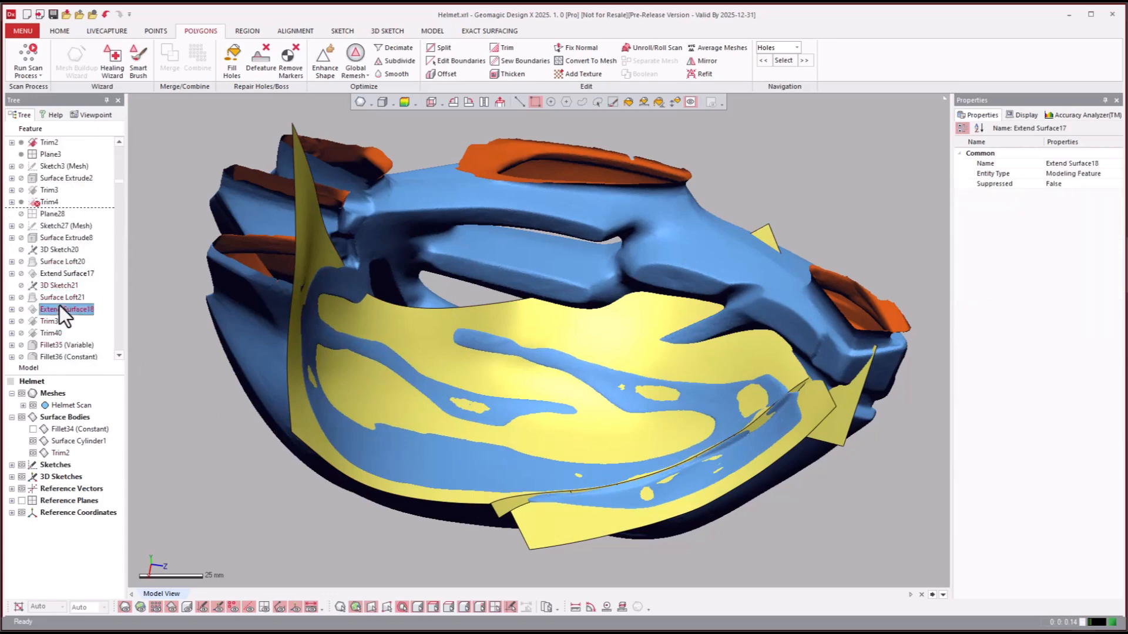
left_click(45, 334)
right_click(40, 336)
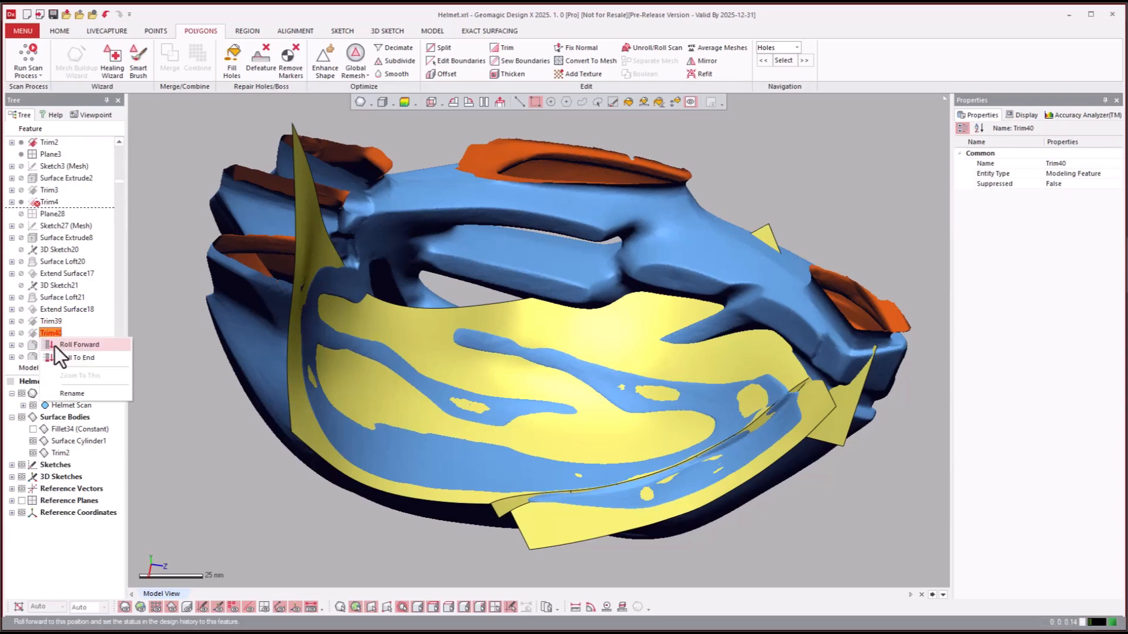
left_click(56, 346)
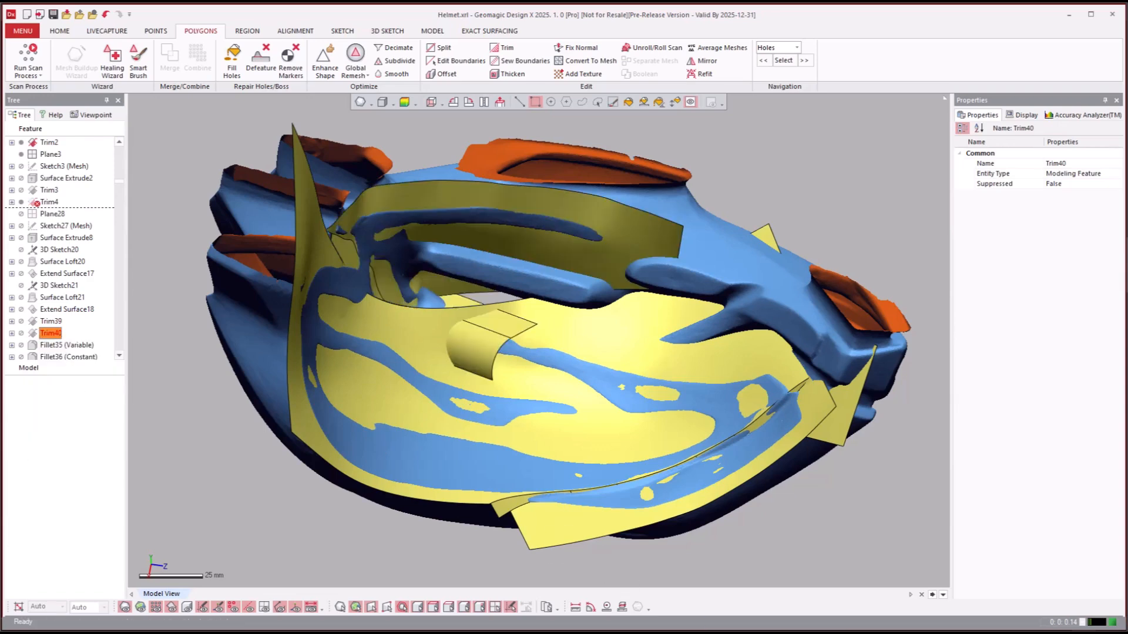
- Compare the Trim40 and Trim4 surface bodies with the helmet scan by toggling the mesh and orbiting
right_click_drag(823, 519, 802, 504)
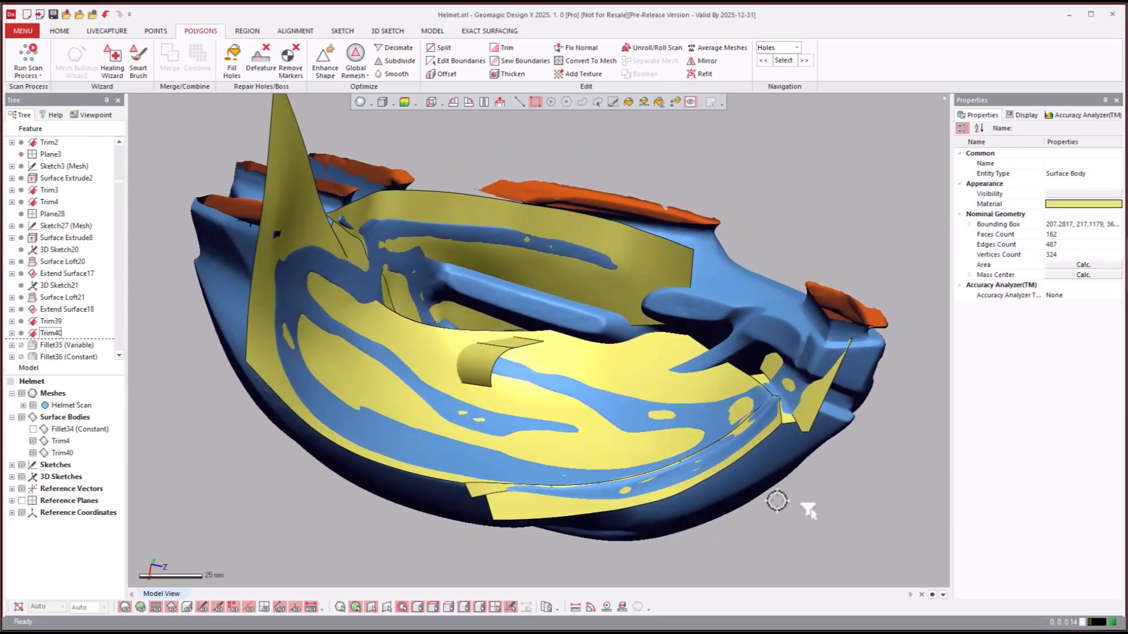
scroll(777, 501, "up", 1)
right_click_drag(780, 505, 501, 455)
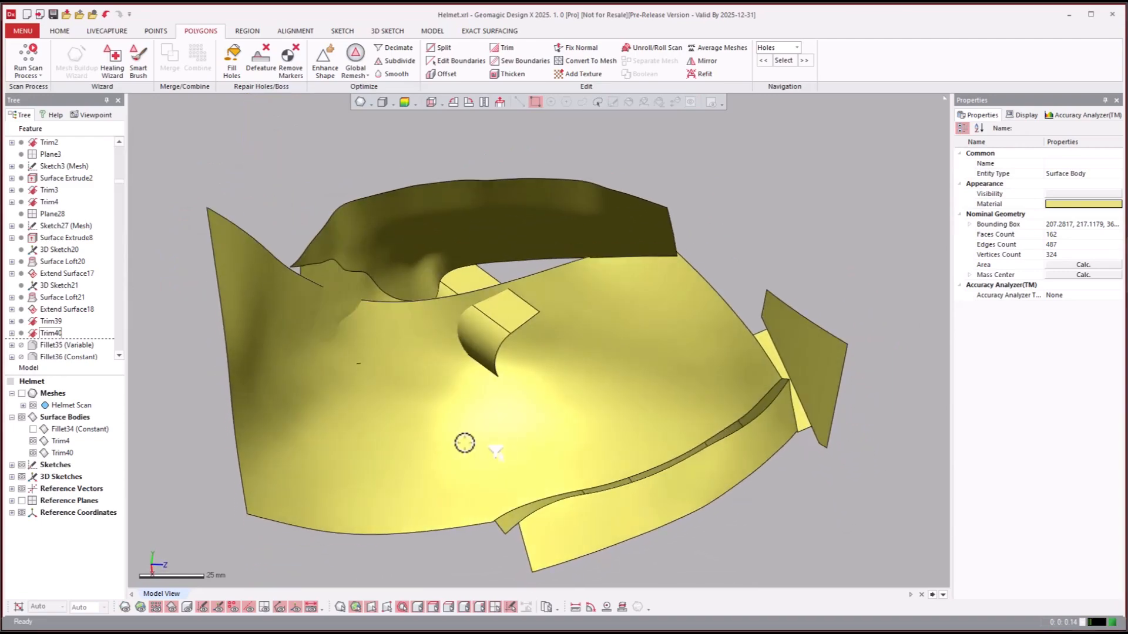
left_click(474, 436)
key("ctrl+1")
right_click_drag(397, 378, 273, 191)
- Inspect the Surface Loft20 and Surface Loft21 faces and highlight the 3D Sketch20 curves on the model
left_click(376, 261)
scroll(417, 296, "up", 4)
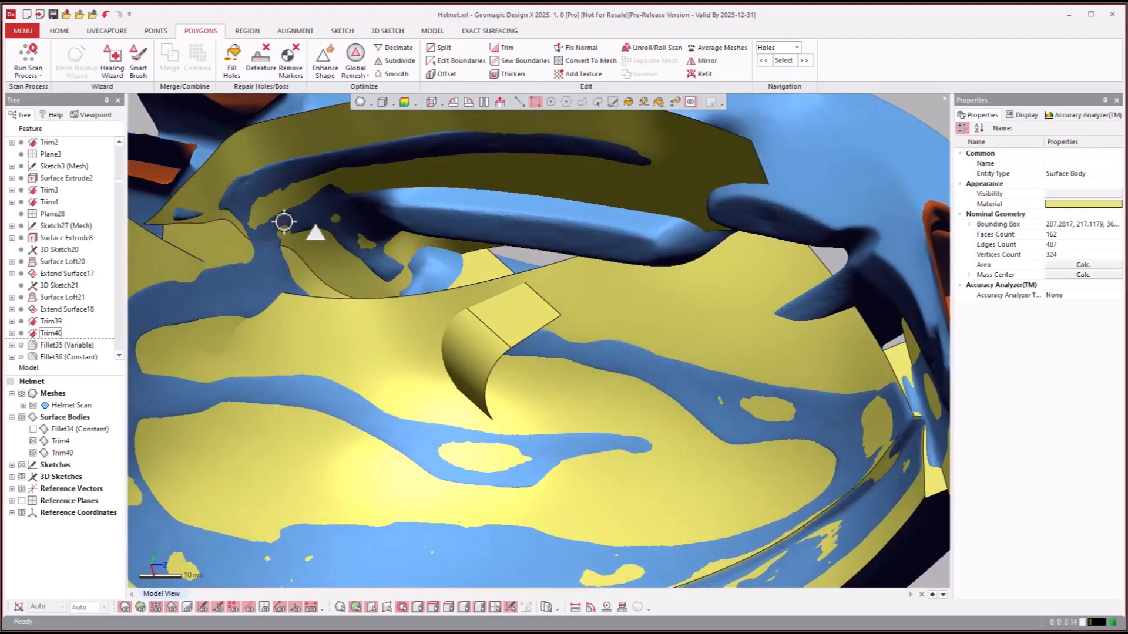
left_click(239, 252)
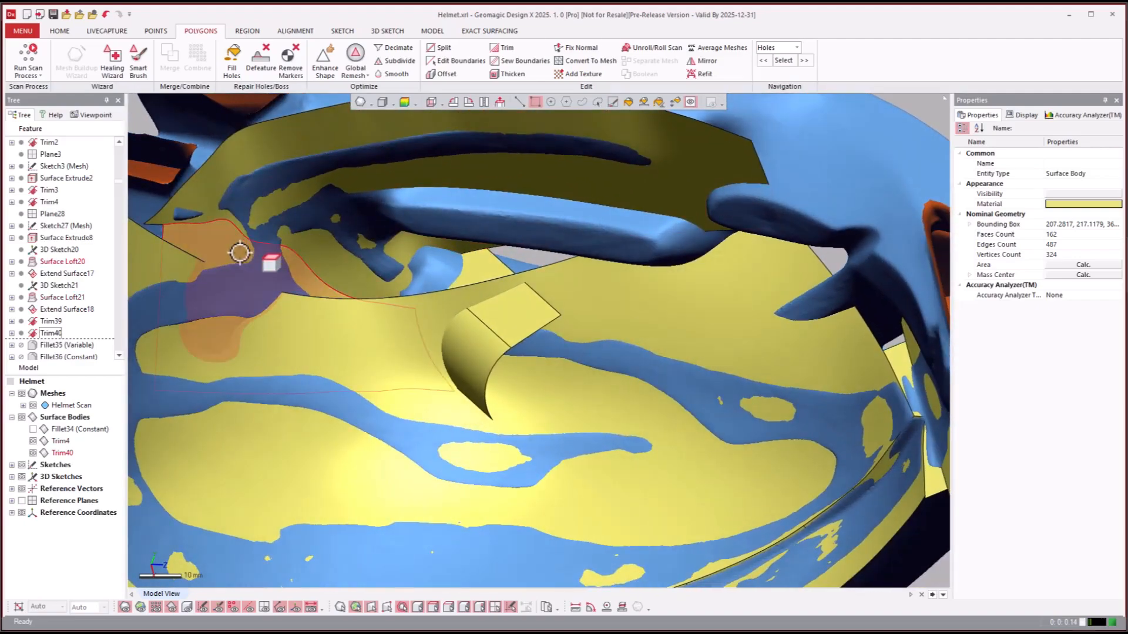
left_click(231, 170)
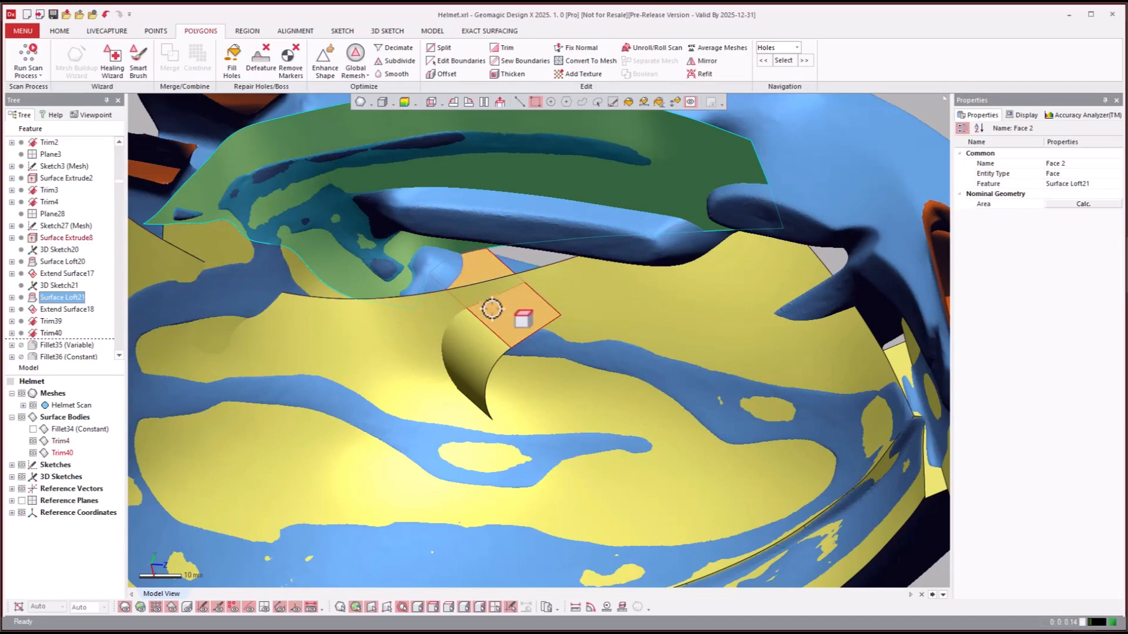
key("Escape")
left_click(69, 254)
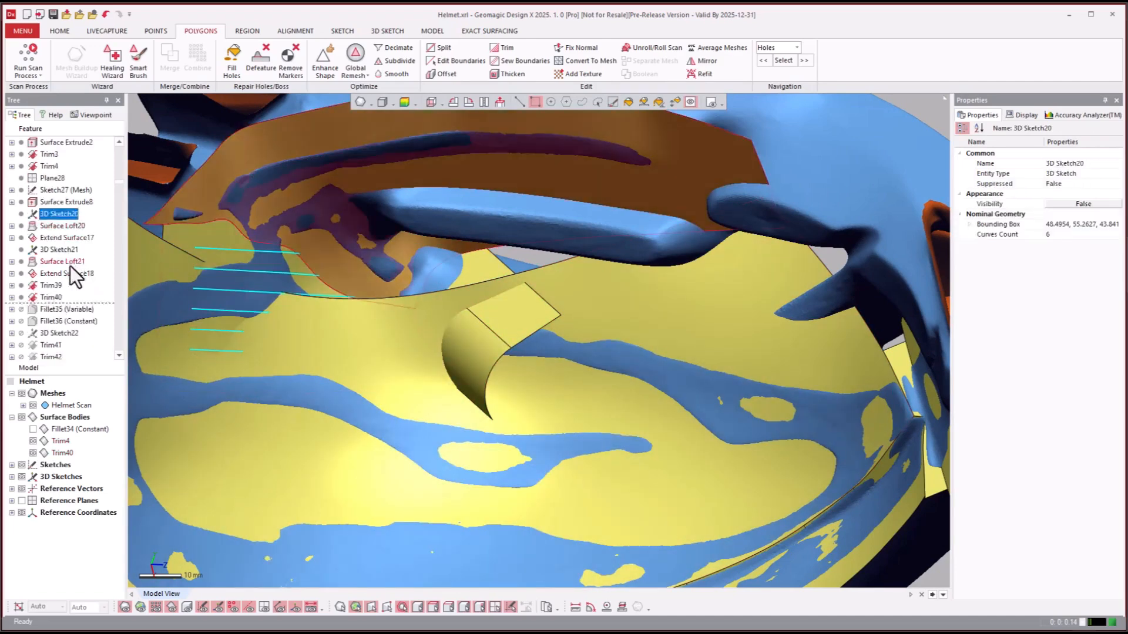
- Roll the model history forward to the Surface Loft22 feature
left_click(49, 299)
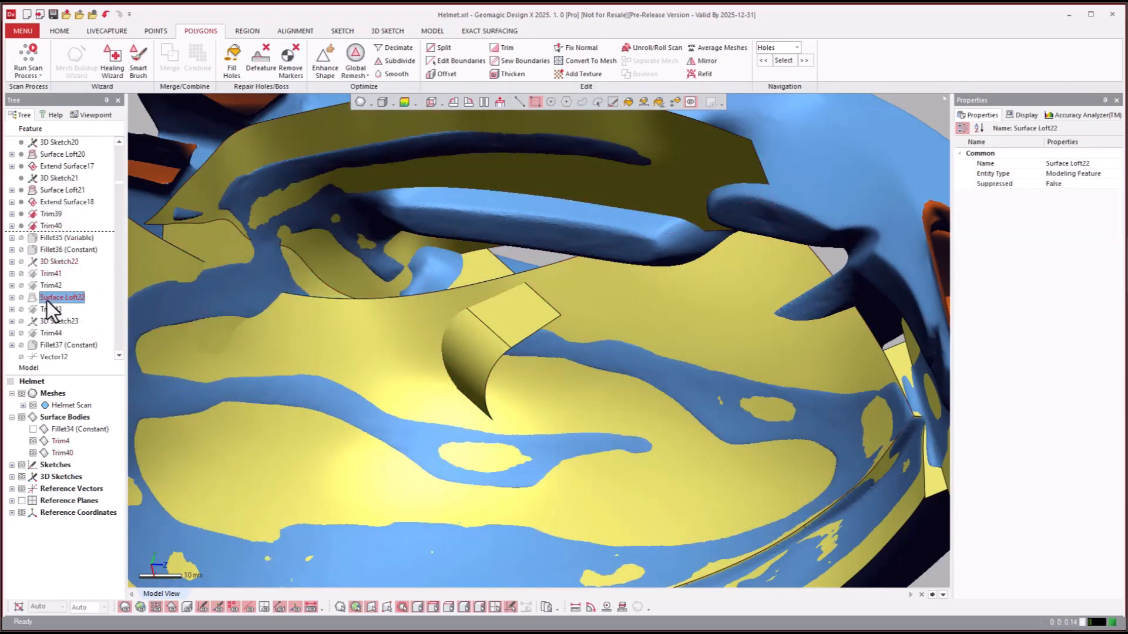
right_click(47, 301)
left_click(72, 308)
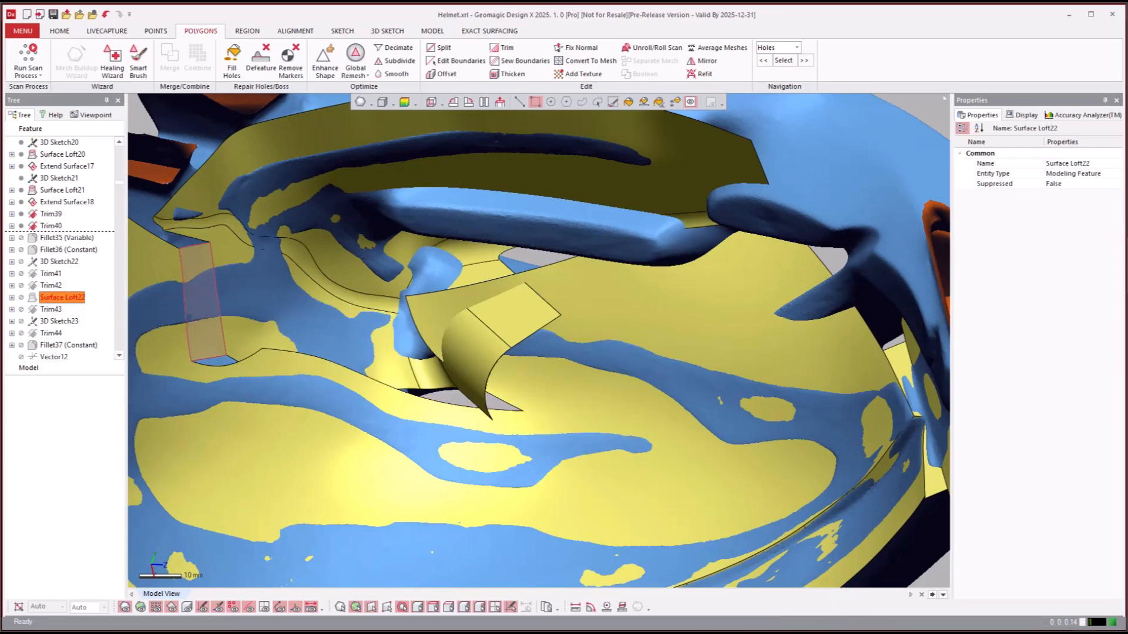
left_click(869, 48)
scroll(856, 96, "down", 5)
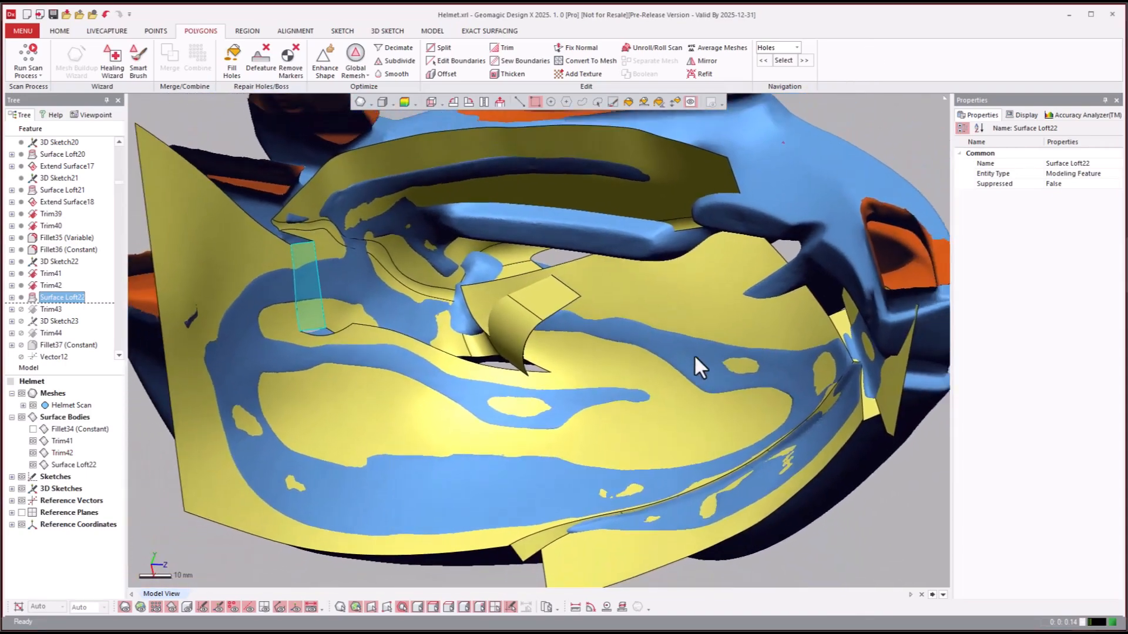
- Examine the Surface Loft22 patch and its neighbouring trimmed surfaces with the helmet scan mesh toggled on and off
scroll(694, 357, "down", 2)
mouse_move(516, 334)
right_mouse_down()
mouse_move(389, 342)
mouse_move(455, 341)
right_mouse_up()
key("ctrl+1")
key("ctrl+1")
key("ctrl+1")
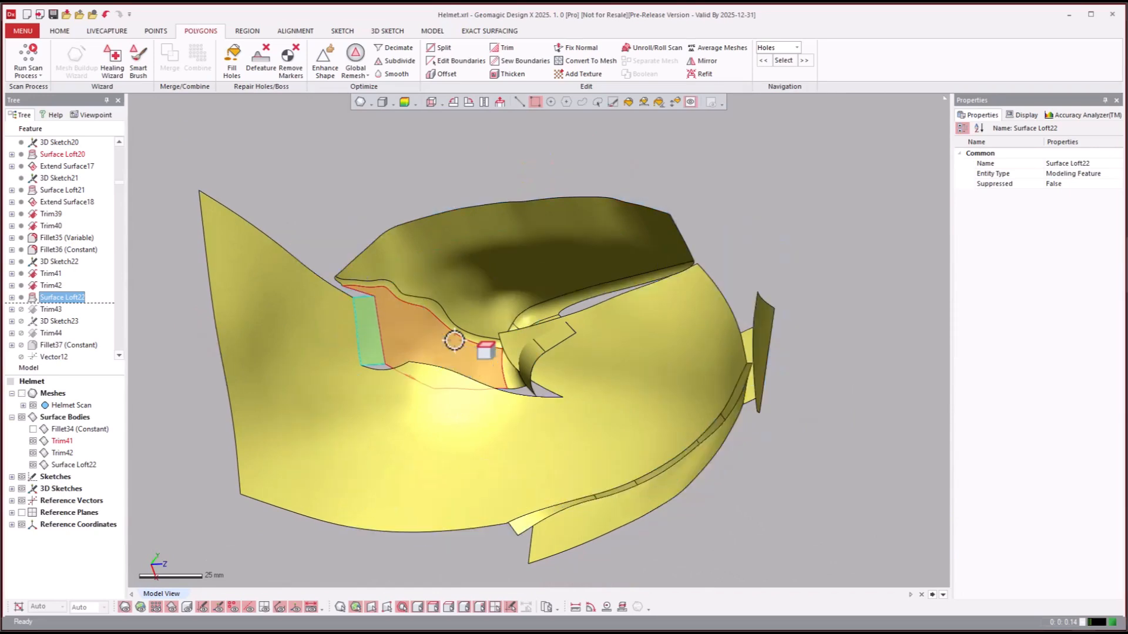
- Roll the model history forward to the Trim46 feature and view the result over the helmet scan
scroll(65, 328, "down", 5)
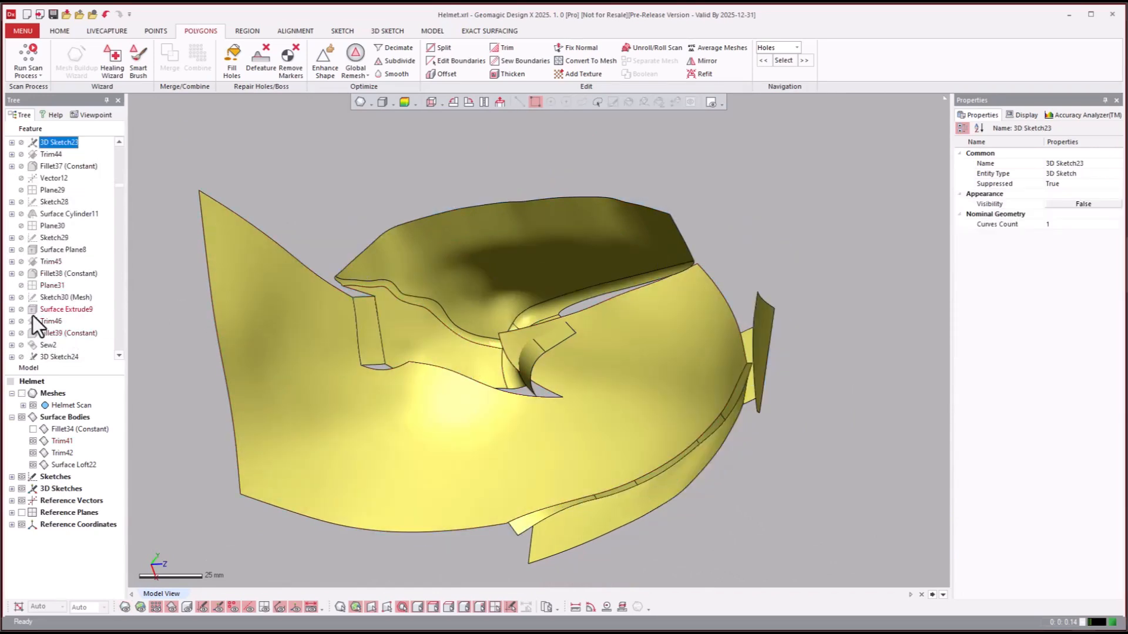
right_click(33, 320)
left_click(81, 323)
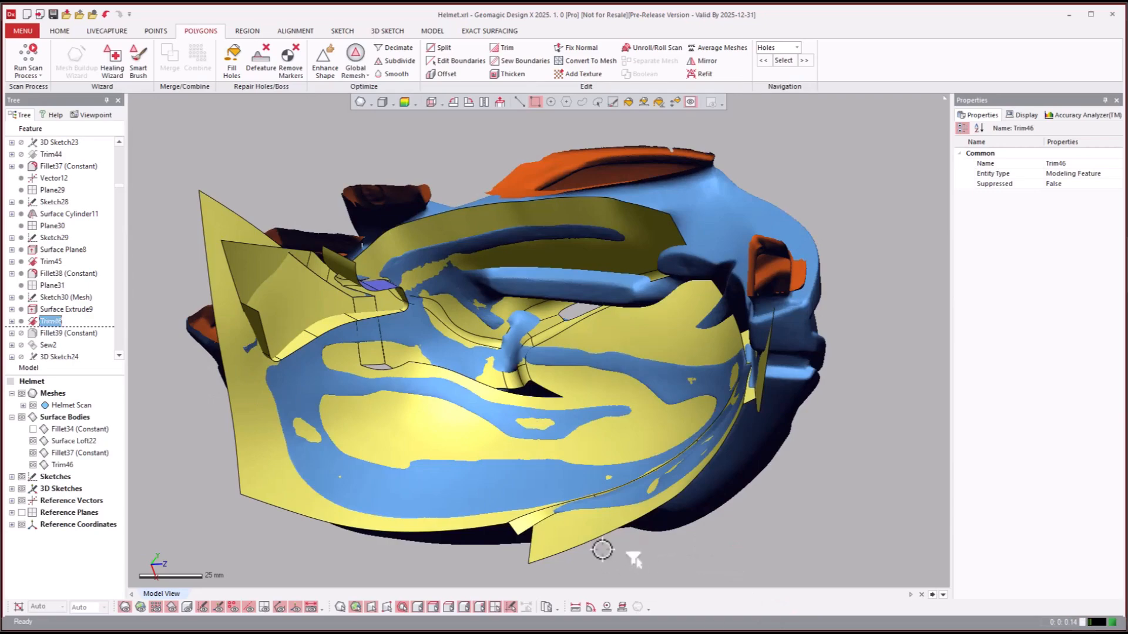
left_click(832, 519)
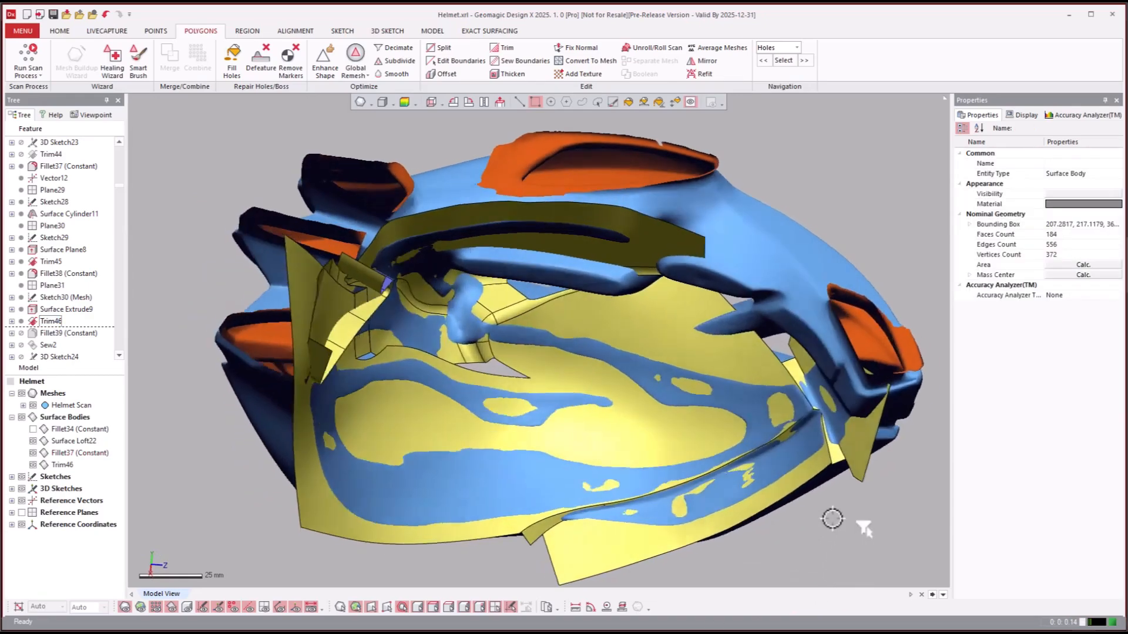
- Roll the model history forward to the Trim54 feature
right_click_drag(832, 520, 726, 522)
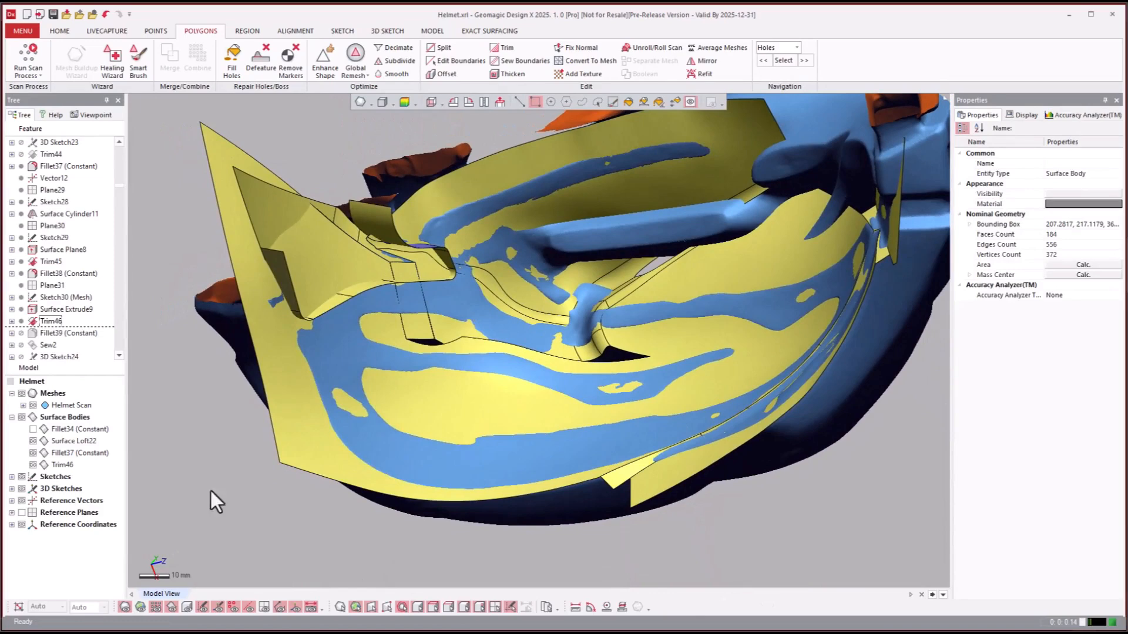
left_click(49, 276)
scroll(50, 282, "down", 5)
scroll(49, 282, "down", 5)
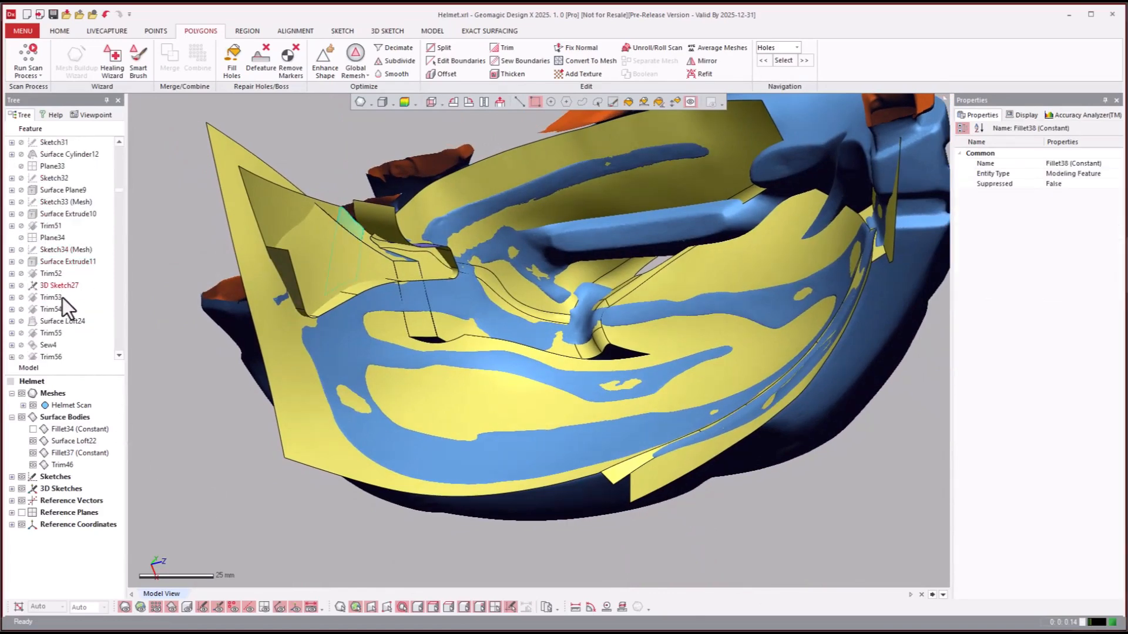
left_click(47, 311)
right_click(51, 311)
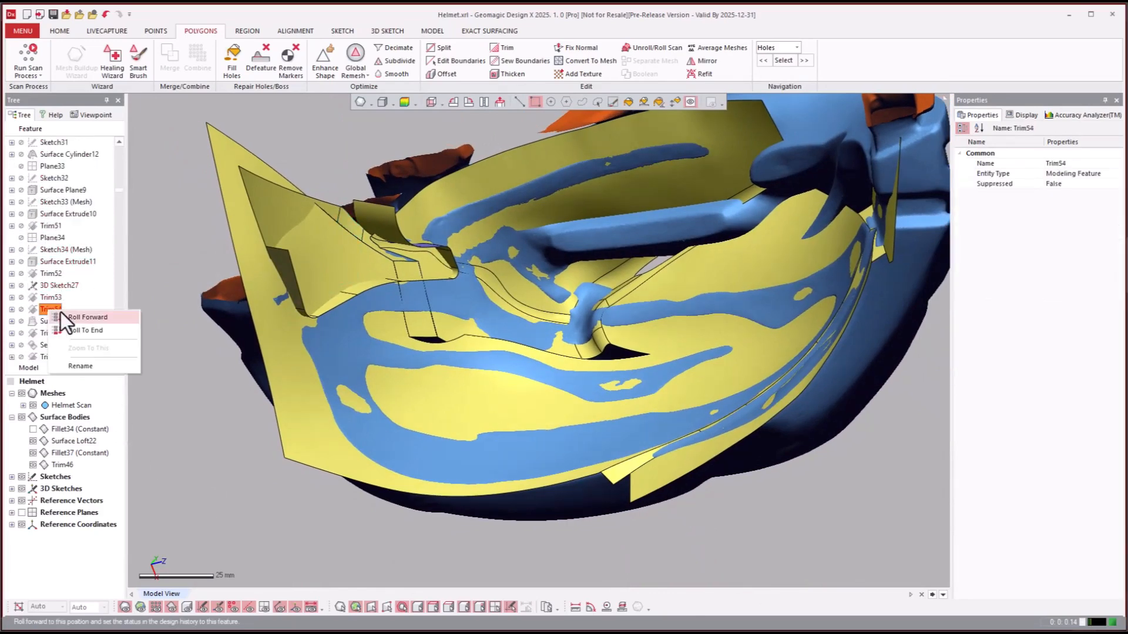
left_click(61, 313)
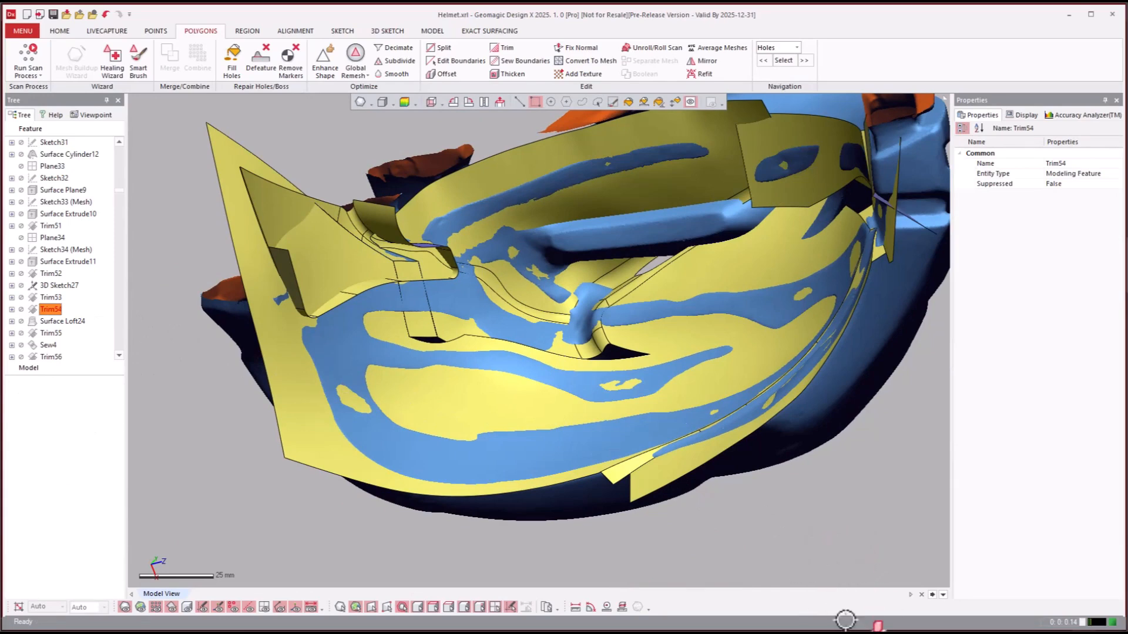
- View the Trim54 result over the helmet scan and roll the model history forward to the Surface Cylinder14 feature
right_click_drag(848, 514, 330, 354)
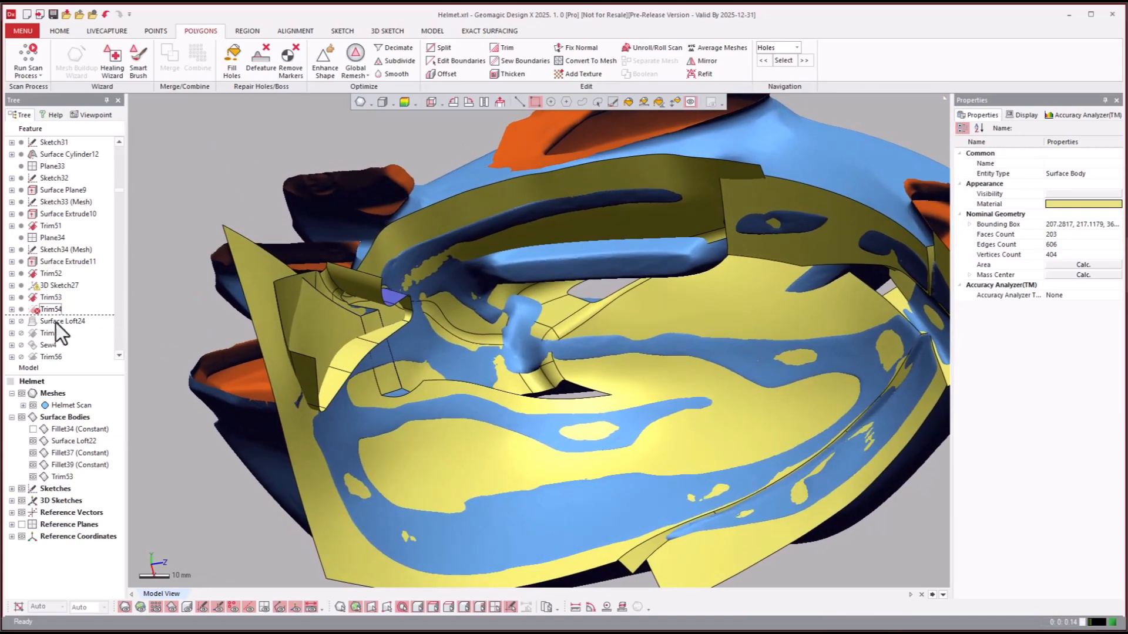
mouse_move(264, 341)
right_mouse_down()
mouse_move(395, 354)
mouse_move(516, 343)
mouse_move(263, 327)
right_mouse_up()
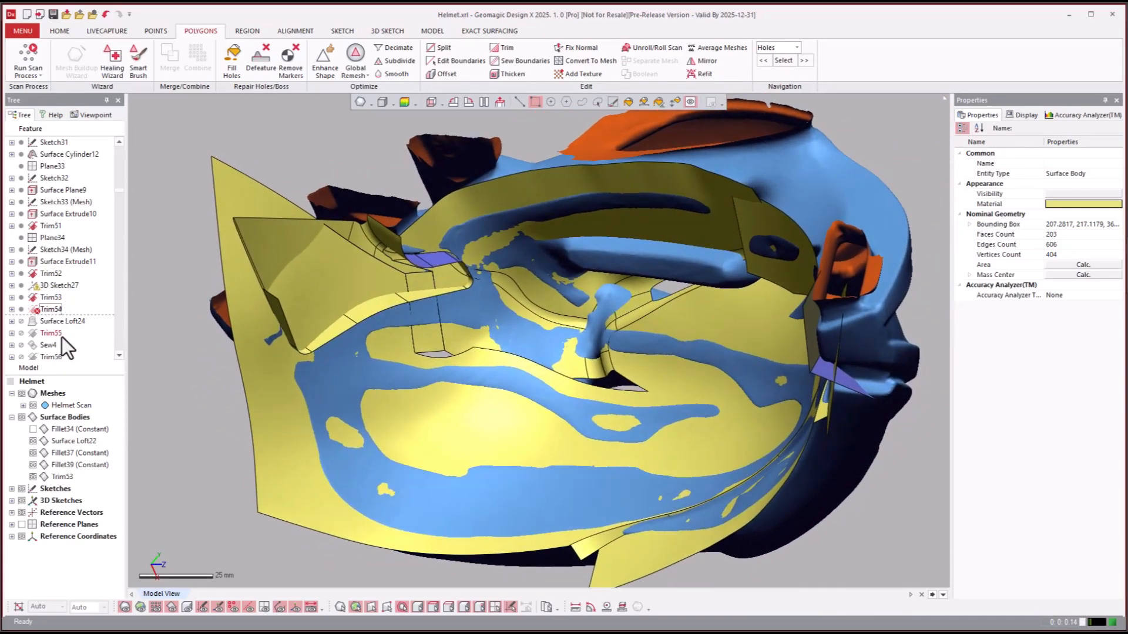
left_click(55, 336)
scroll(55, 336, "down", 1)
scroll(54, 336, "down", 2)
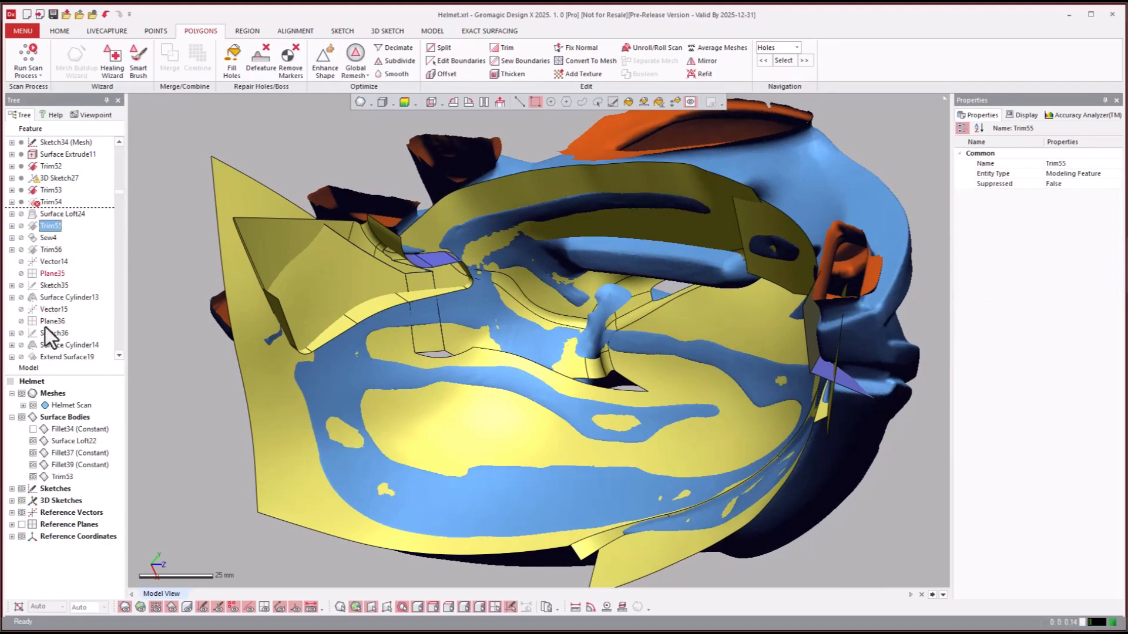
left_click(54, 350)
right_click(56, 348)
left_click(72, 355)
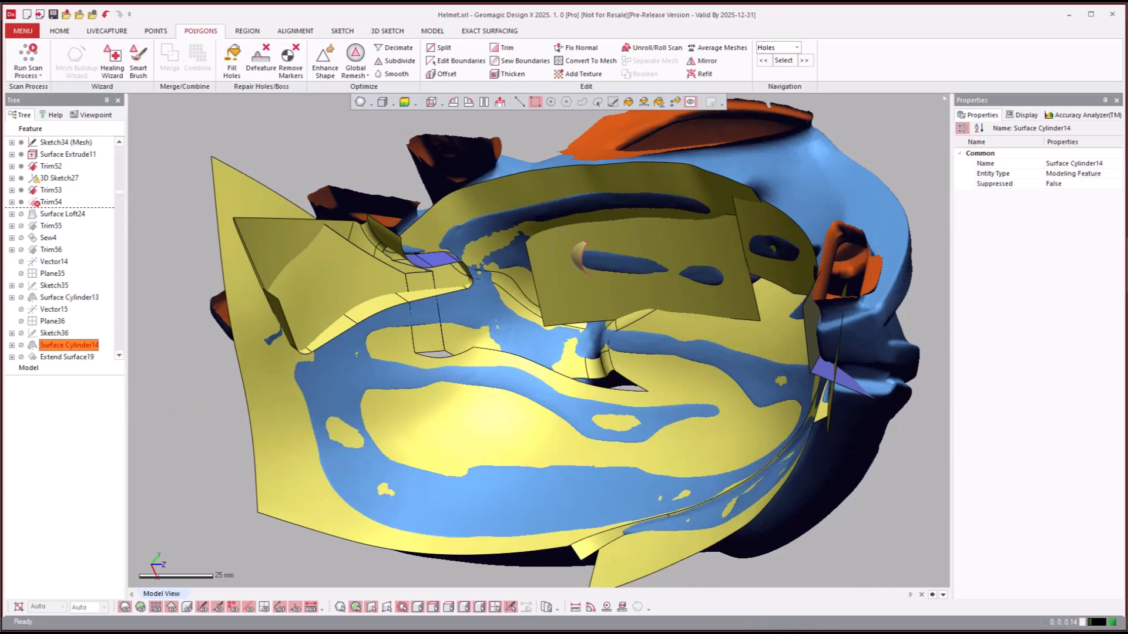
- Hide the helmet scan mesh to examine the Surface Cylinder14 result and highlight Sketch36 on the model
left_click(865, 548)
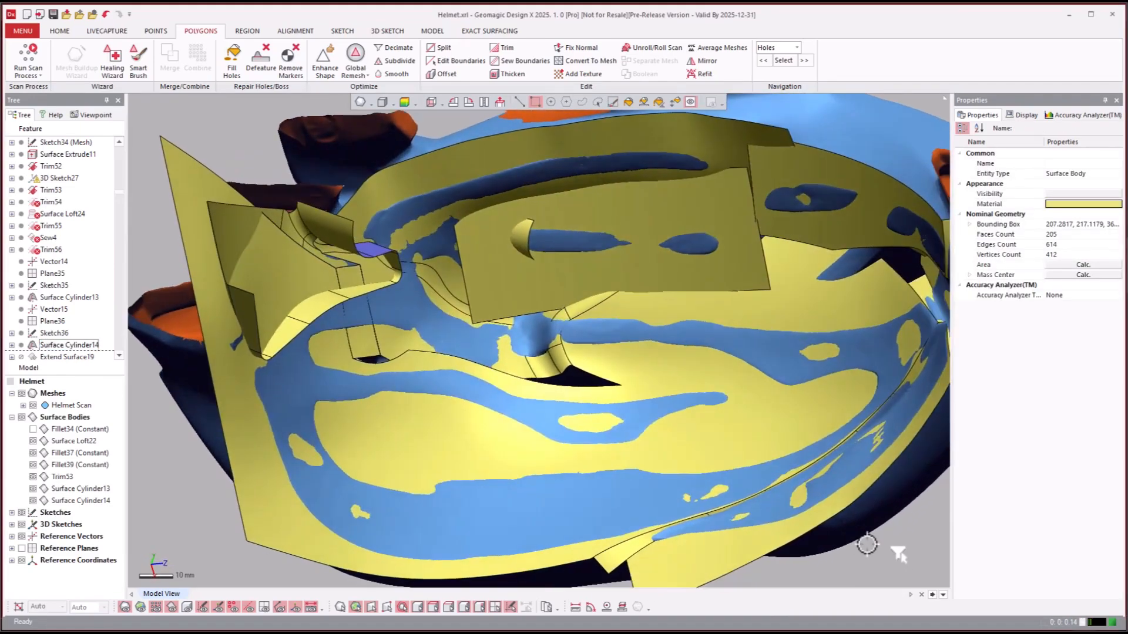
key("ctrl+1")
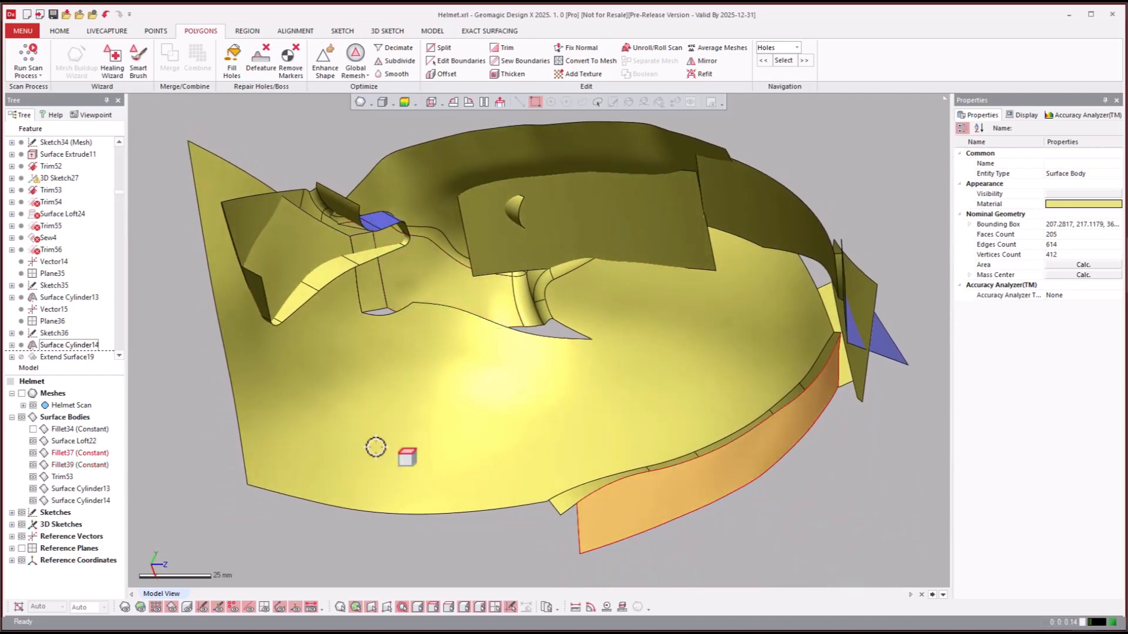
left_click(61, 333)
- Roll the model history forward to the Extend Surface3 feature
scroll(63, 340, "down", 5)
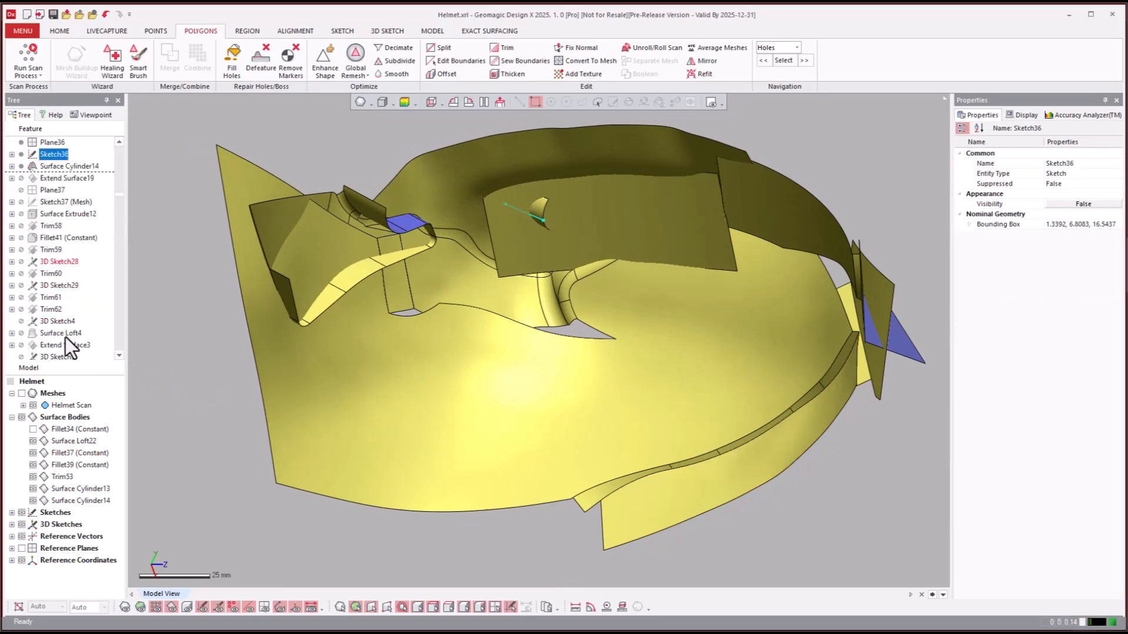
scroll(63, 334, "down", 1)
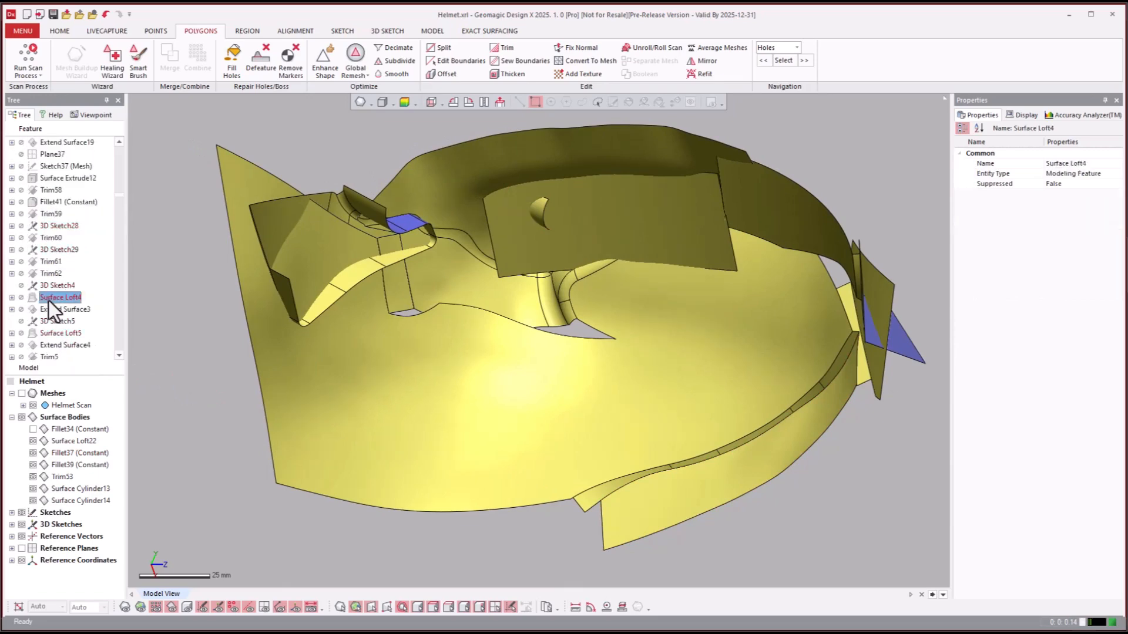
left_click(48, 312)
right_click(51, 312)
left_click(73, 317)
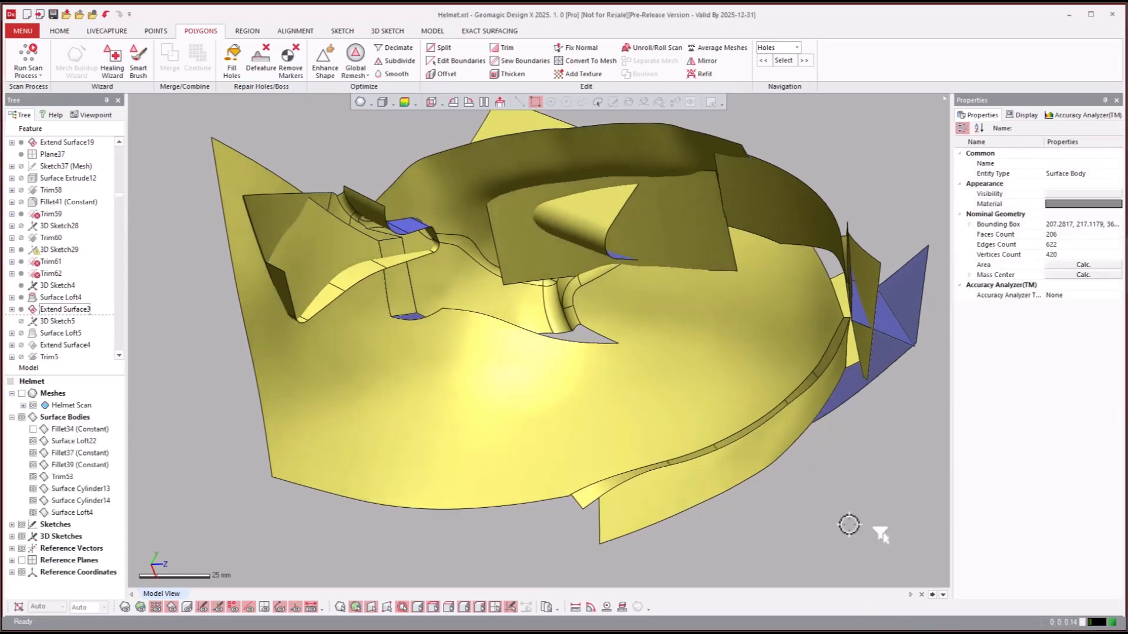
- Show the helmet scan mesh again and examine how the Surface Loft4 and cylinder surfaces follow it
right_click_drag(849, 525, 799, 415)
scroll(842, 318, "down", 2)
key("ctrl+1")
scroll(846, 332, "up", 2)
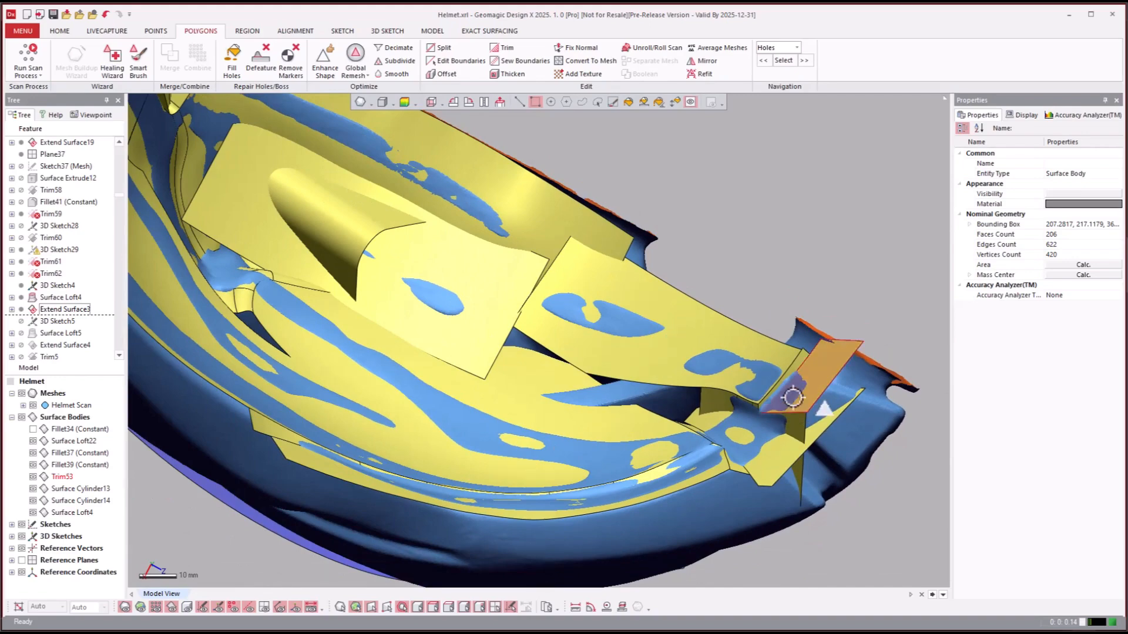
right_click_drag(855, 364, 223, 331)
right_click_drag(399, 342, 380, 368)
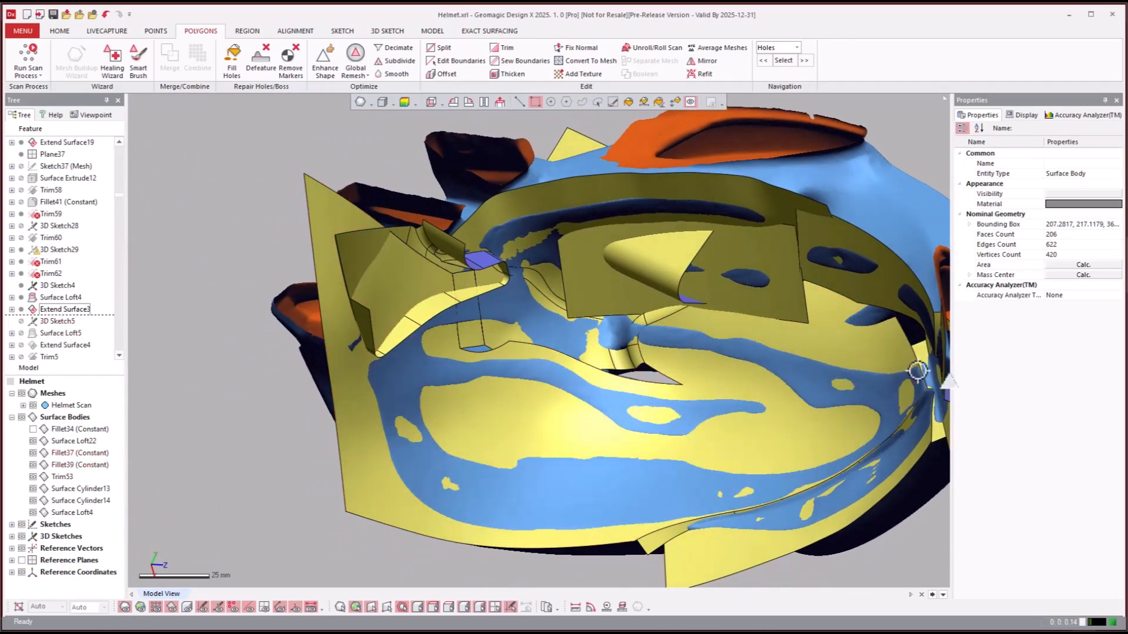
- Roll the model history forward to the Trim64 feature
left_click(68, 332)
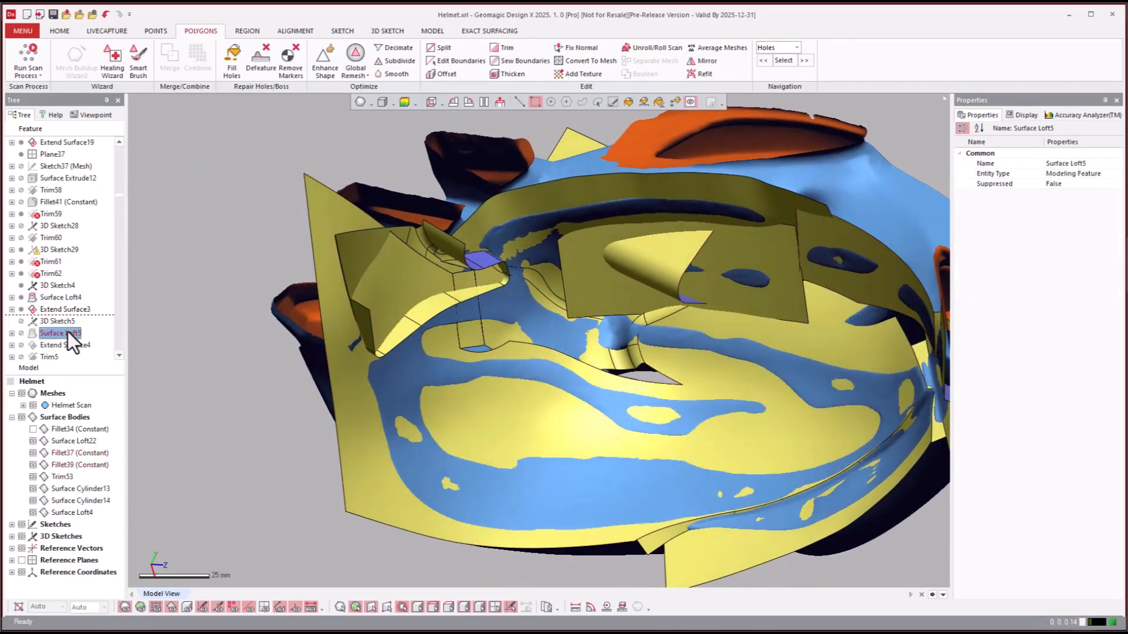
scroll(67, 327, "down", 4)
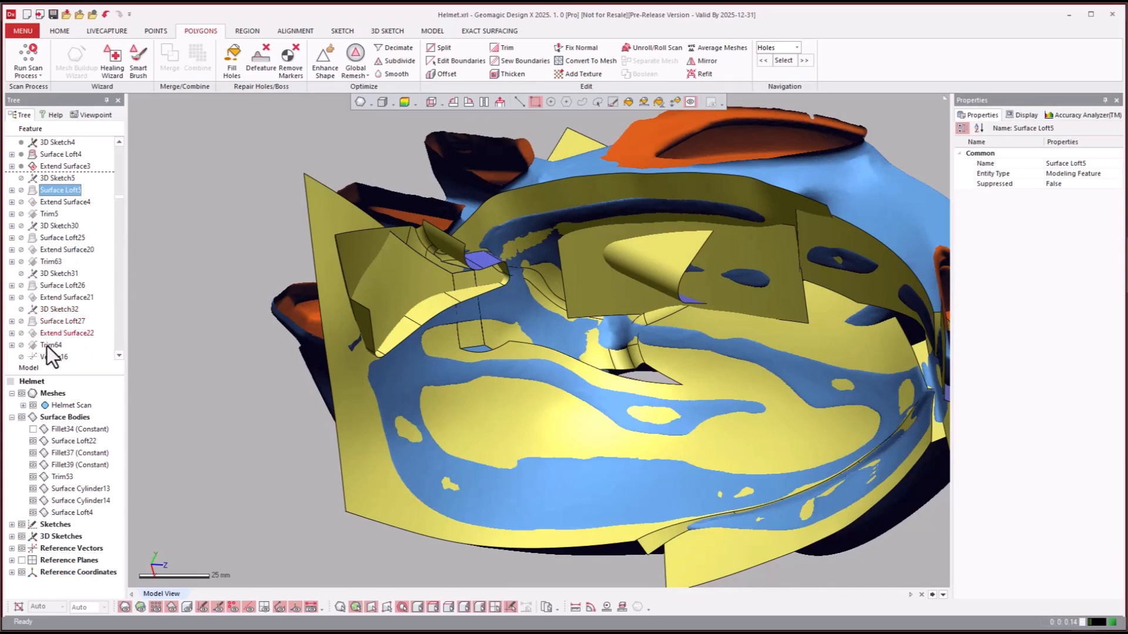
right_click(46, 347)
left_click(61, 352)
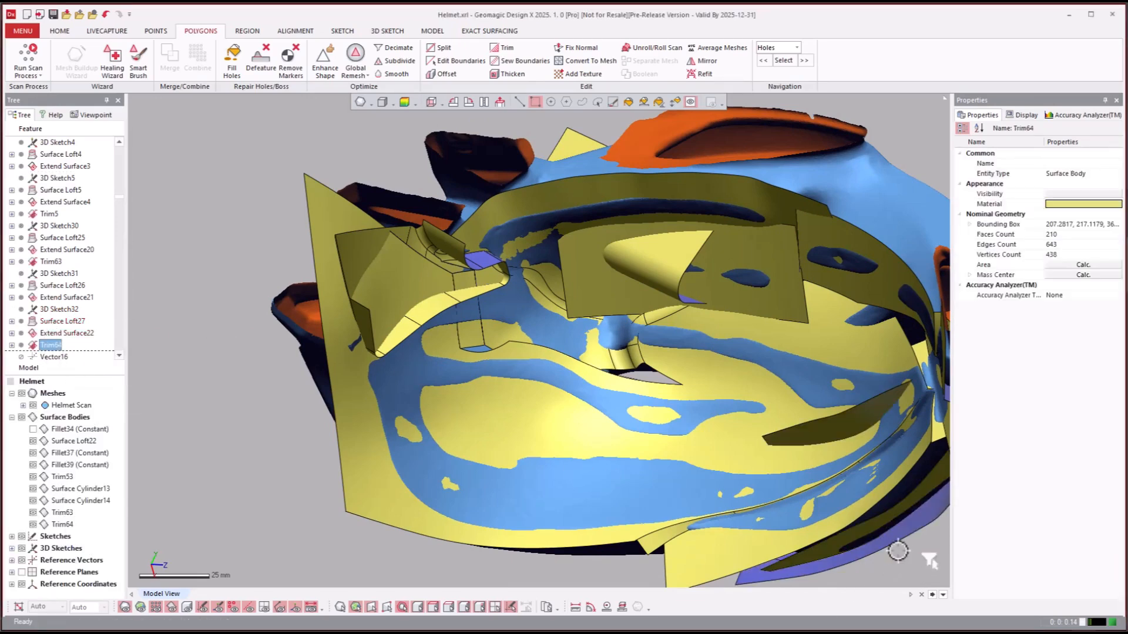
- Examine the outer loft surfaces with the helmet scan hidden and shown, selecting individual faces to identify their source lofts
right_click_drag(896, 551, 640, 264)
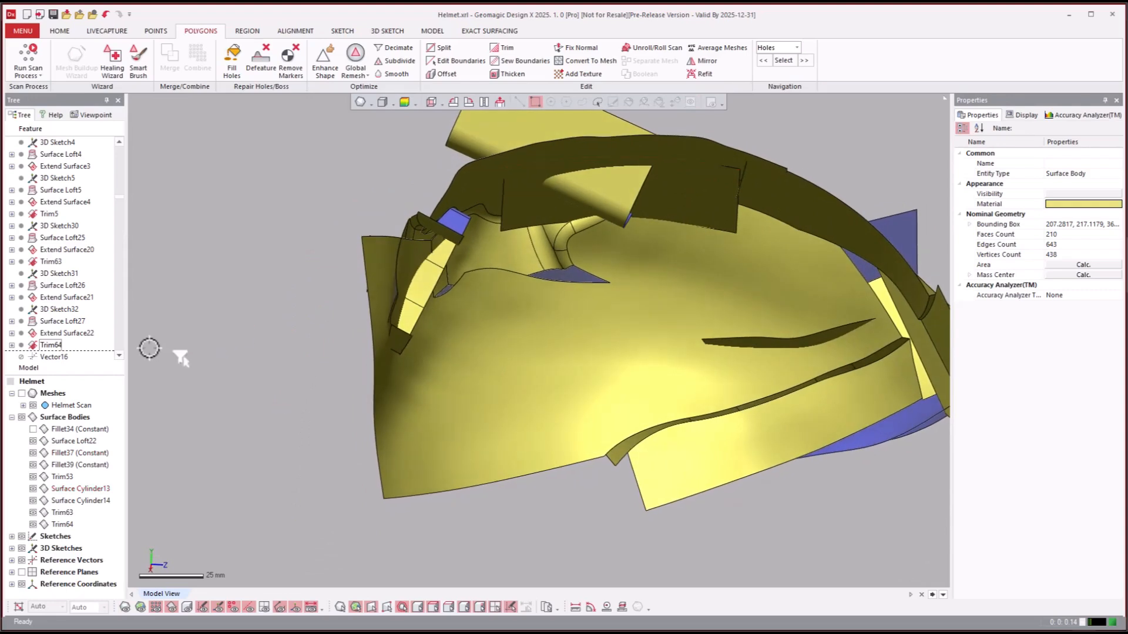
left_click(43, 344)
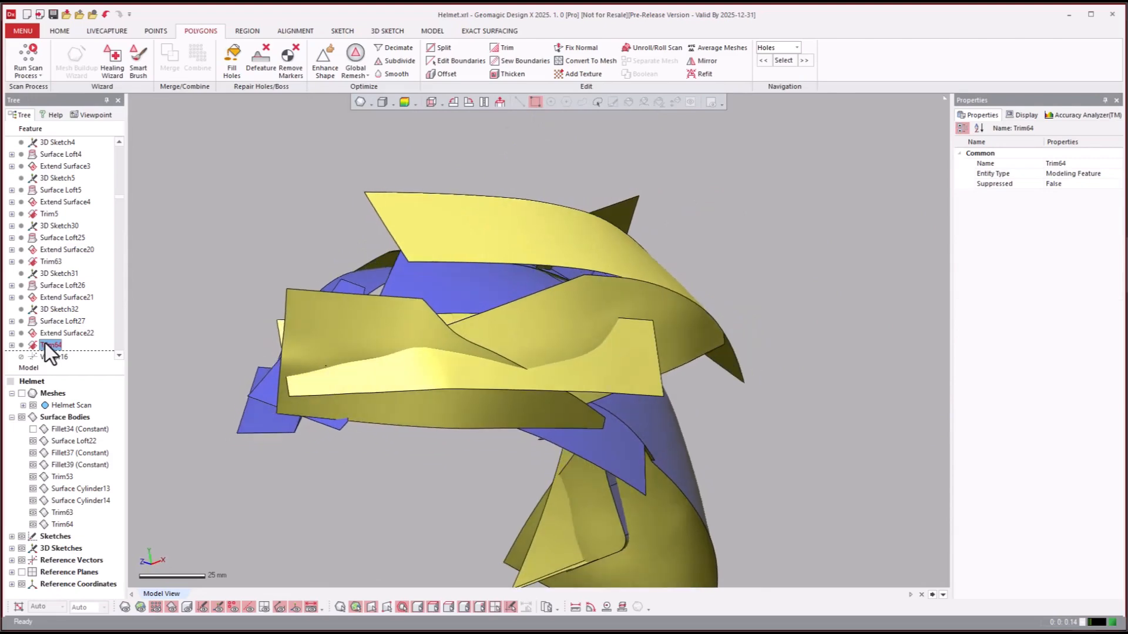
key("ctrl+1")
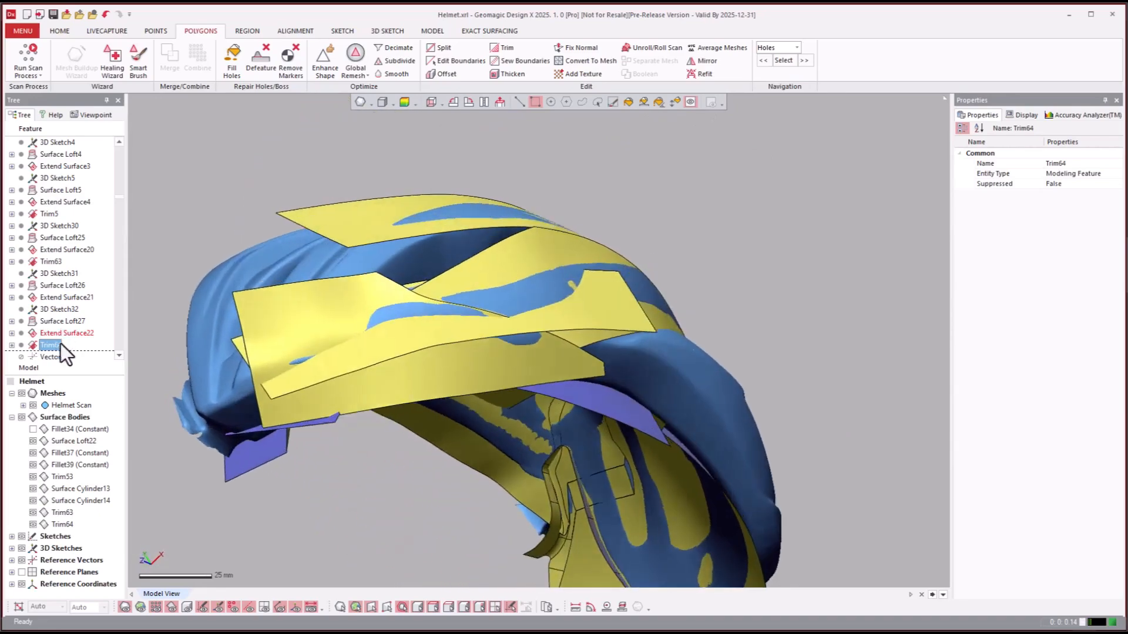
left_click(313, 303)
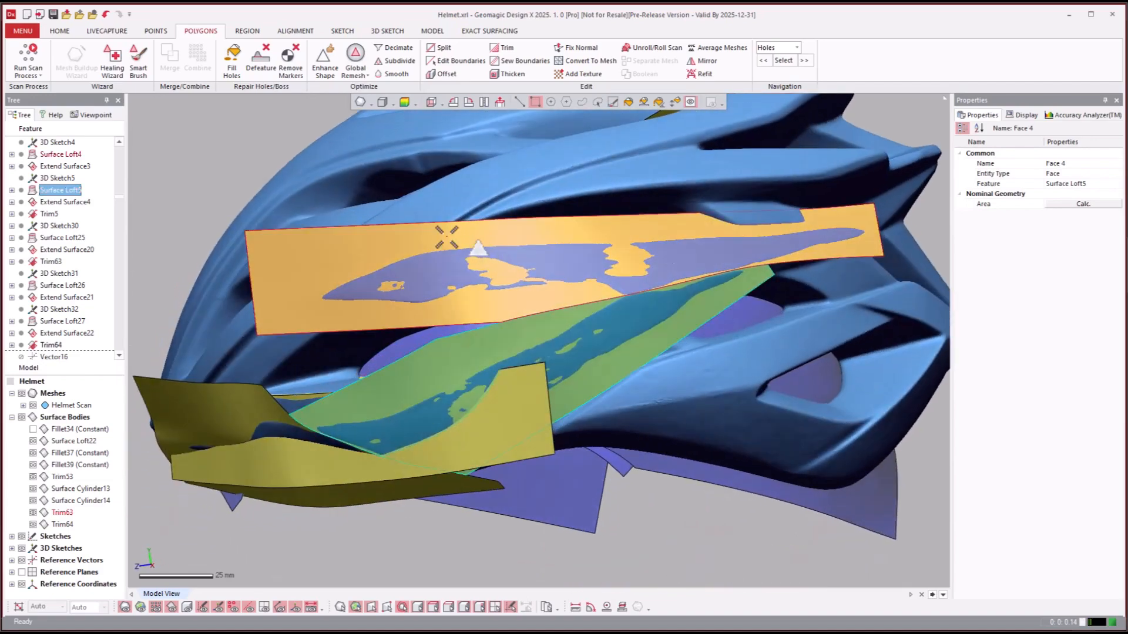
left_click(446, 236)
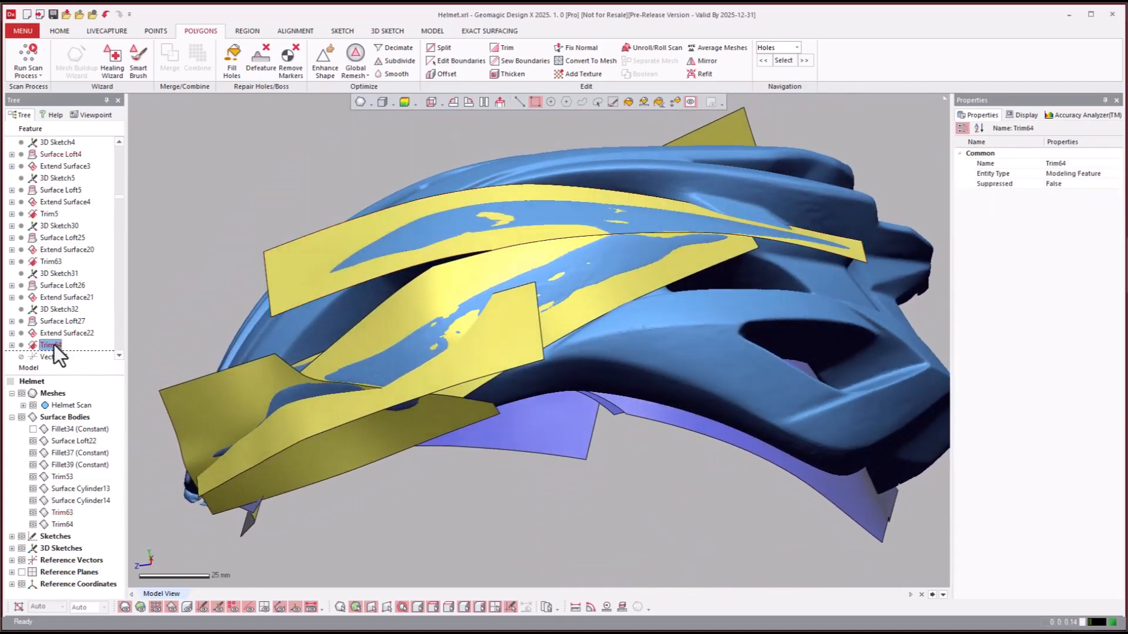
- Roll the model history forward to the Sew5 feature
scroll(54, 344, "down", 4)
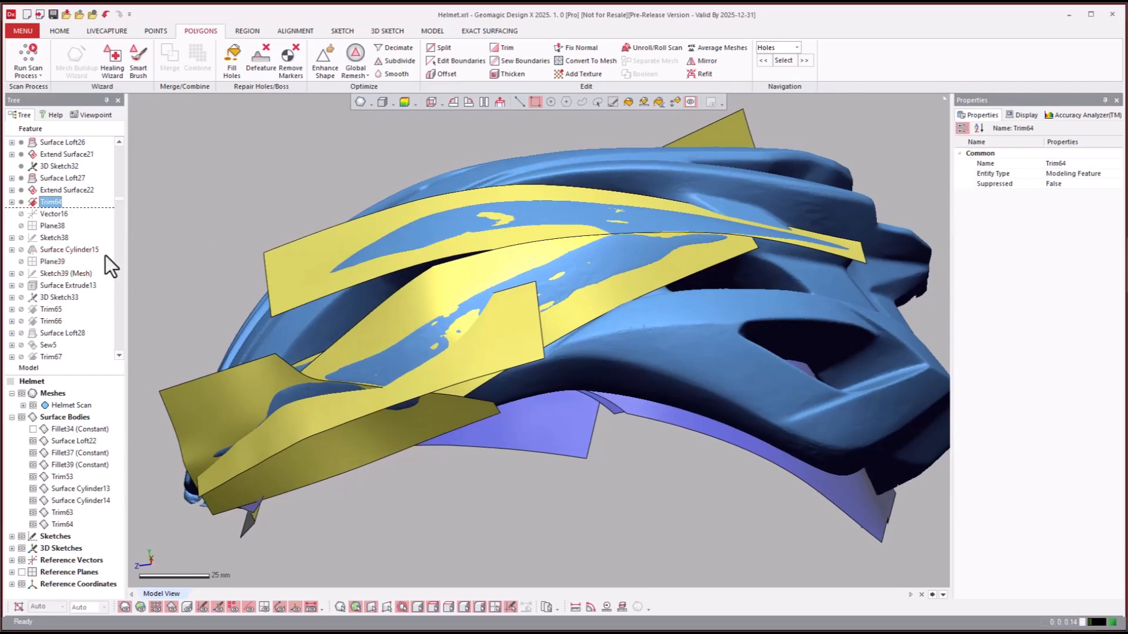
left_click(64, 280)
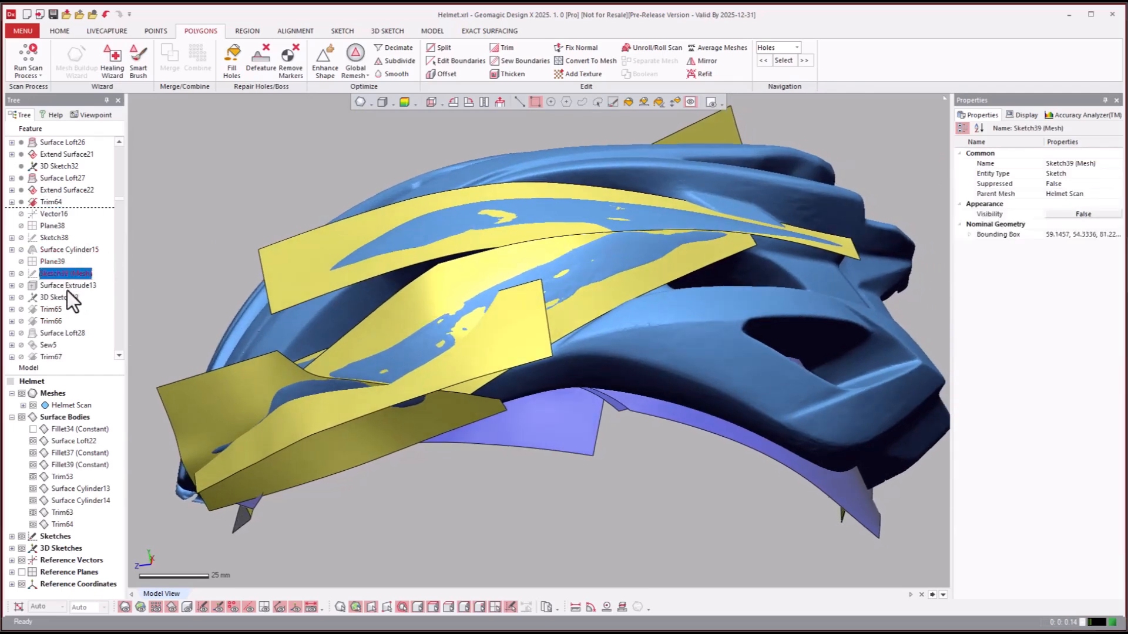
scroll(67, 291, "down", 1)
left_click(48, 285)
left_click(45, 297)
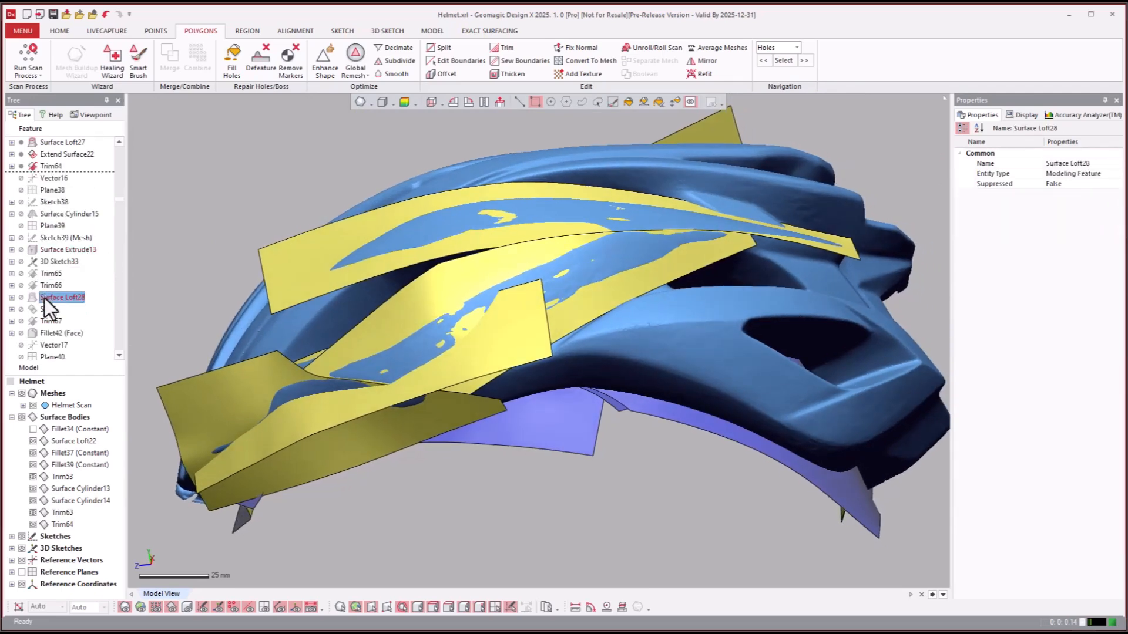
left_click(41, 310)
right_click(42, 309)
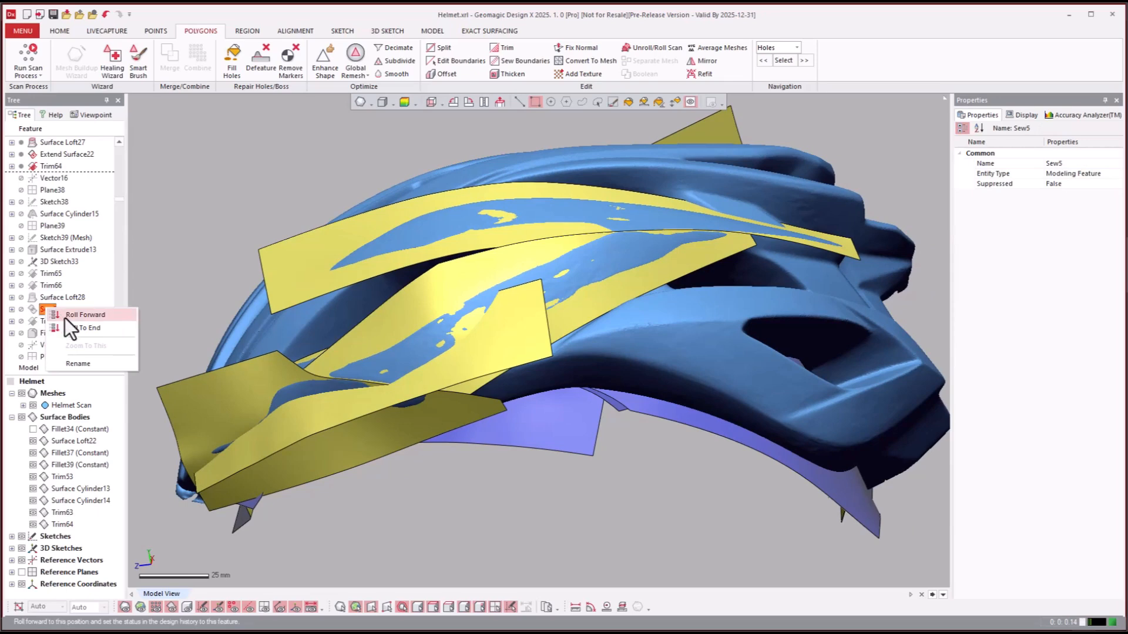
left_click(63, 317)
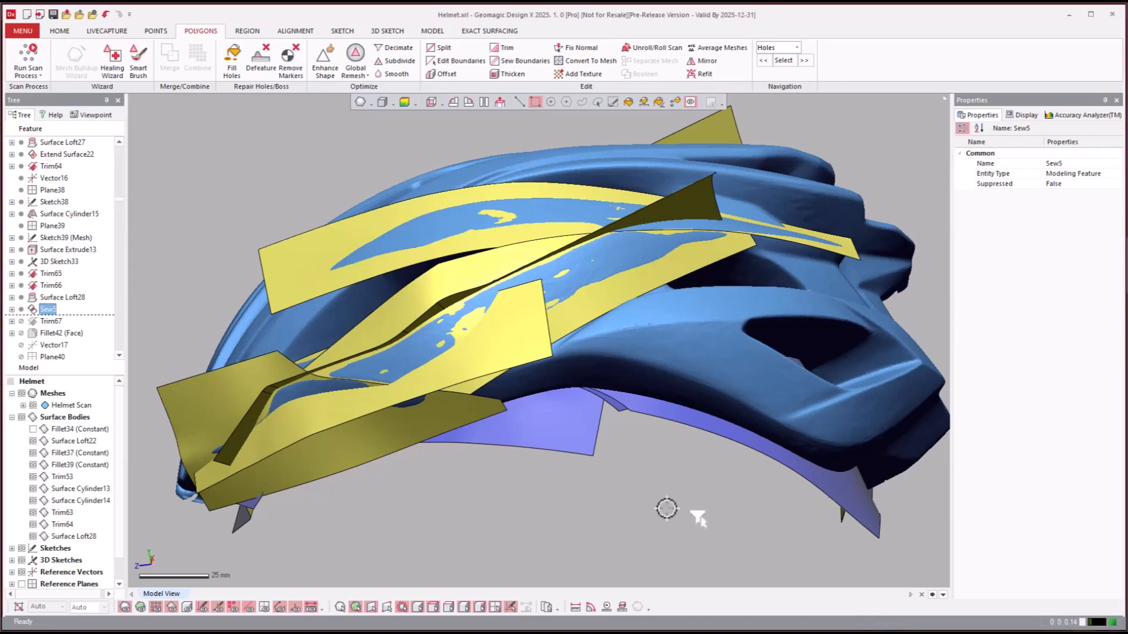
- Hide the helmet scan mesh and examine where the Surface Loft5 face meets the sewn strip and neighbouring loft surfaces
left_click(668, 511)
right_click_drag(668, 523, 424, 330)
key("ctrl+1")
right_click_drag(455, 337, 480, 395)
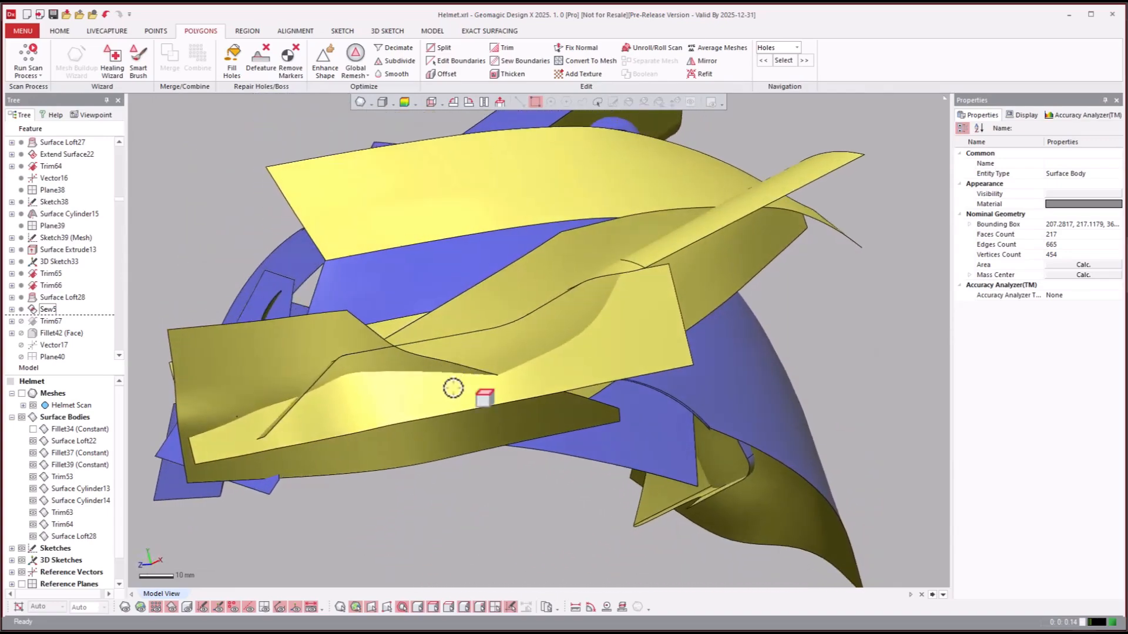
left_click(478, 397)
left_click(468, 341)
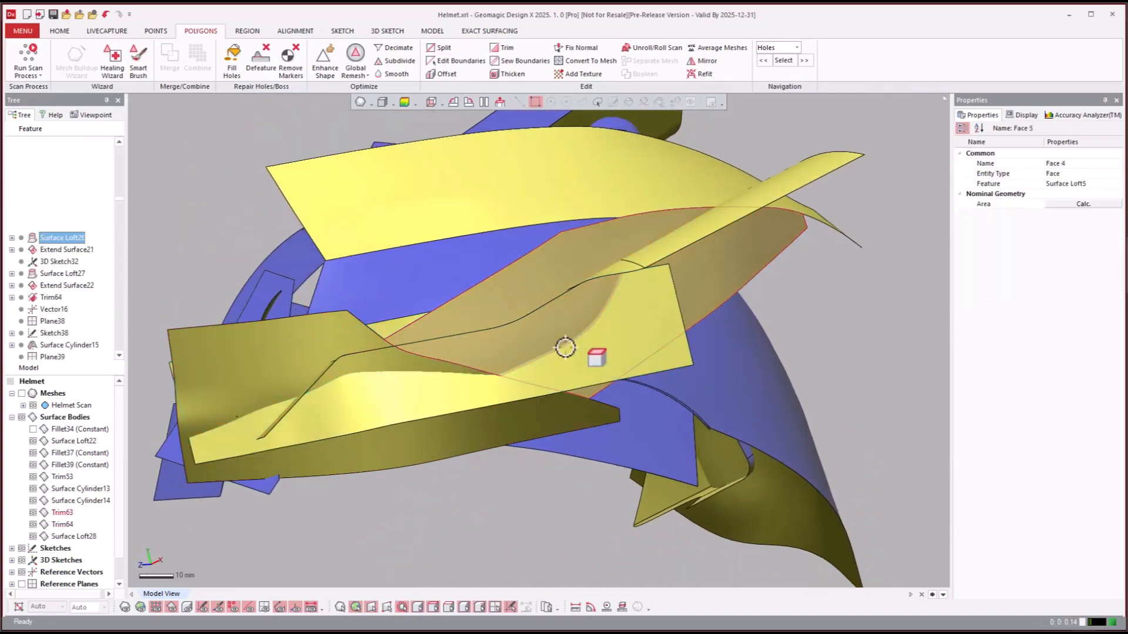
right_click_drag(566, 347, 156, 410)
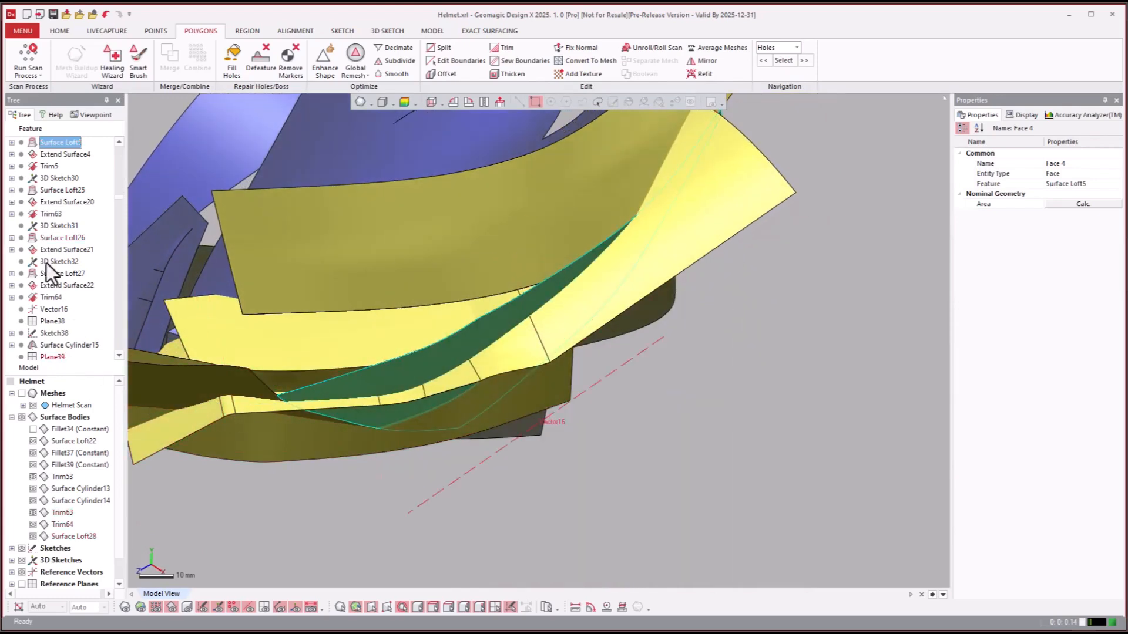
- Highlight the 3D Sketch31 curves on the model and look through the features leading up to Sew5
left_click(55, 230)
scroll(54, 236, "down", 10)
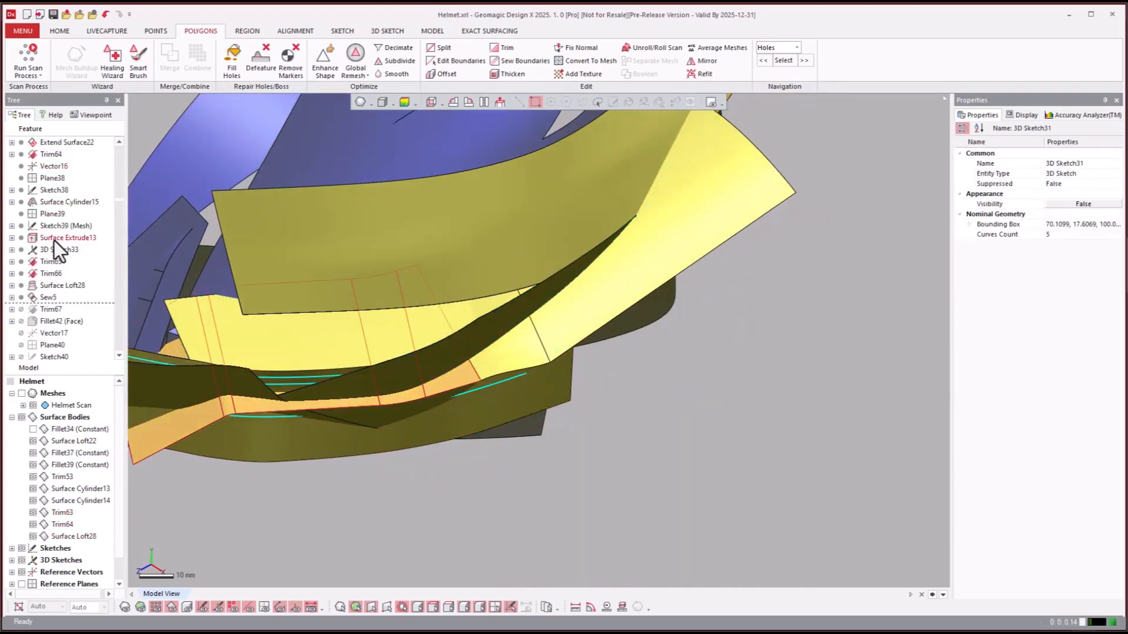
scroll(54, 240, "up", 1)
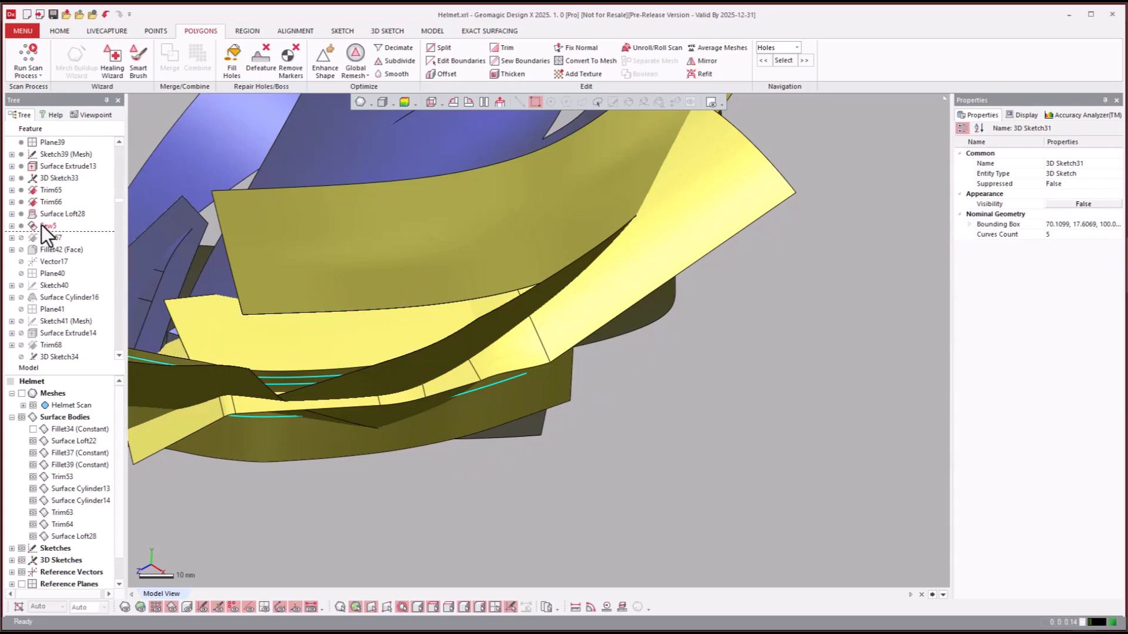
- Open the Sew5 feature for editing to review the surfaces it joins
left_click(43, 226)
right_click(42, 224)
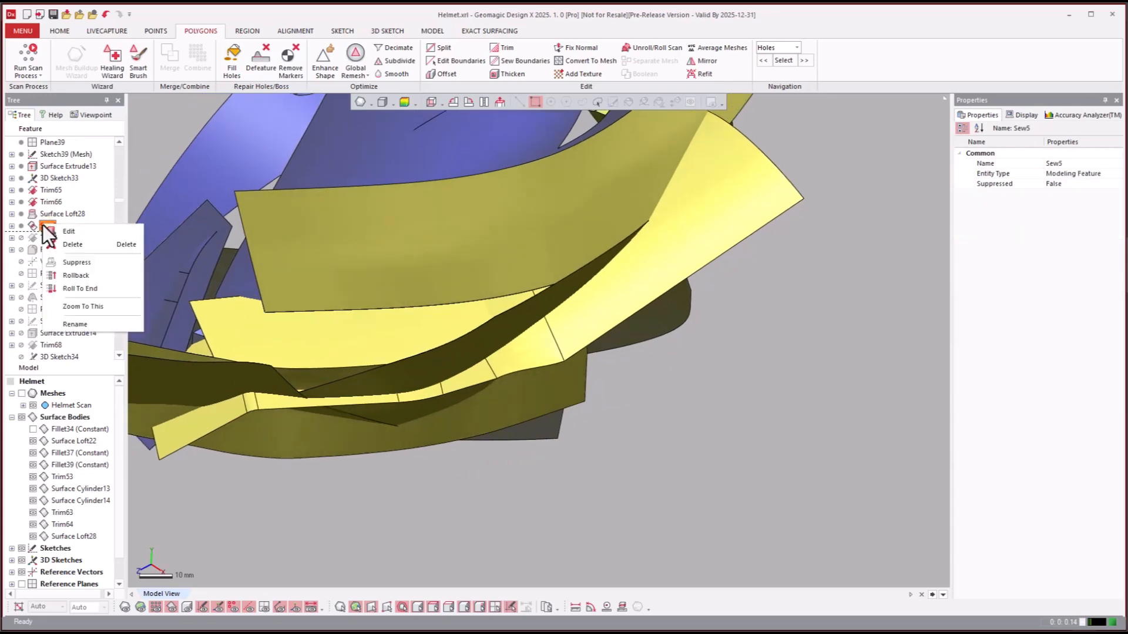
left_click(66, 229)
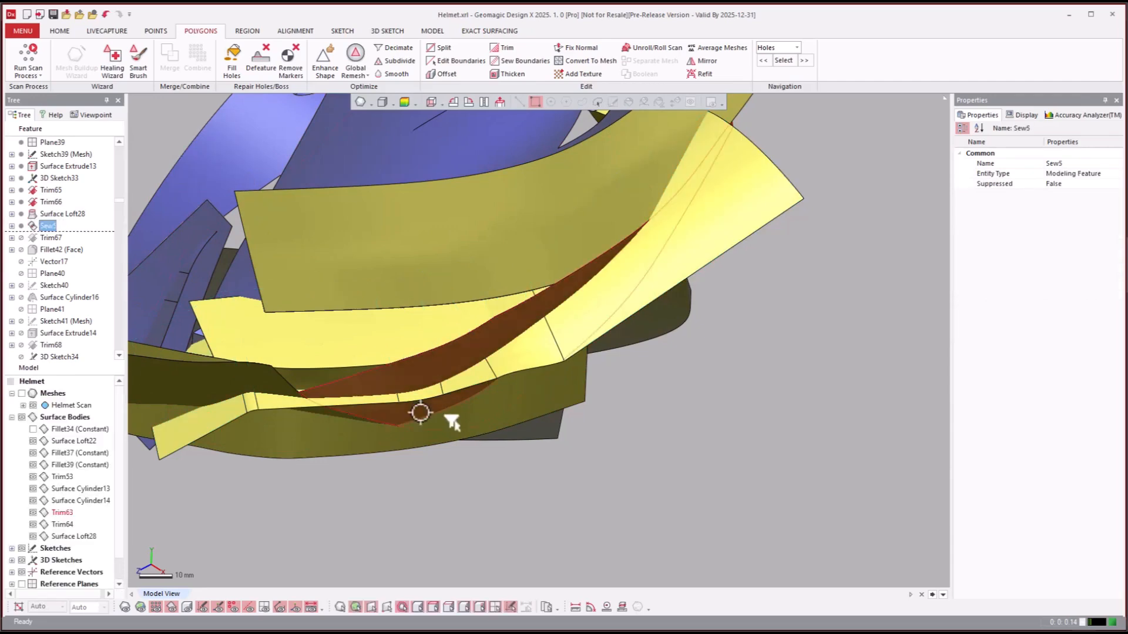
- Roll the model history forward to the Fillet43 (Constant) feature
right_click_drag(759, 449, 729, 431)
left_click(59, 262)
scroll(69, 277, "down", 3)
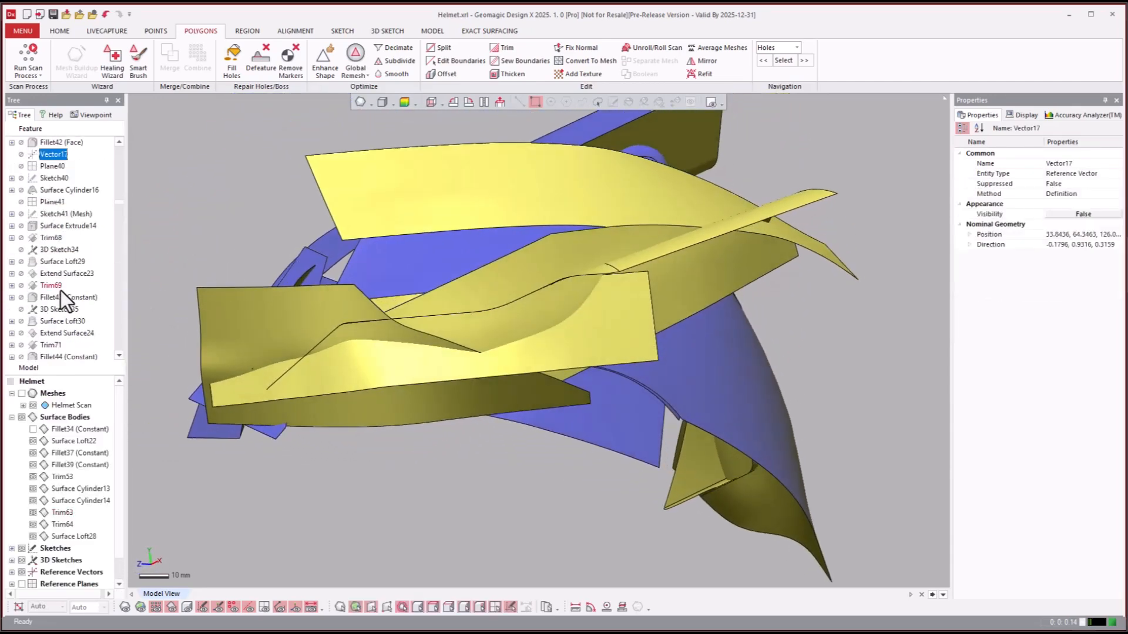
left_click(45, 295)
right_click(47, 296)
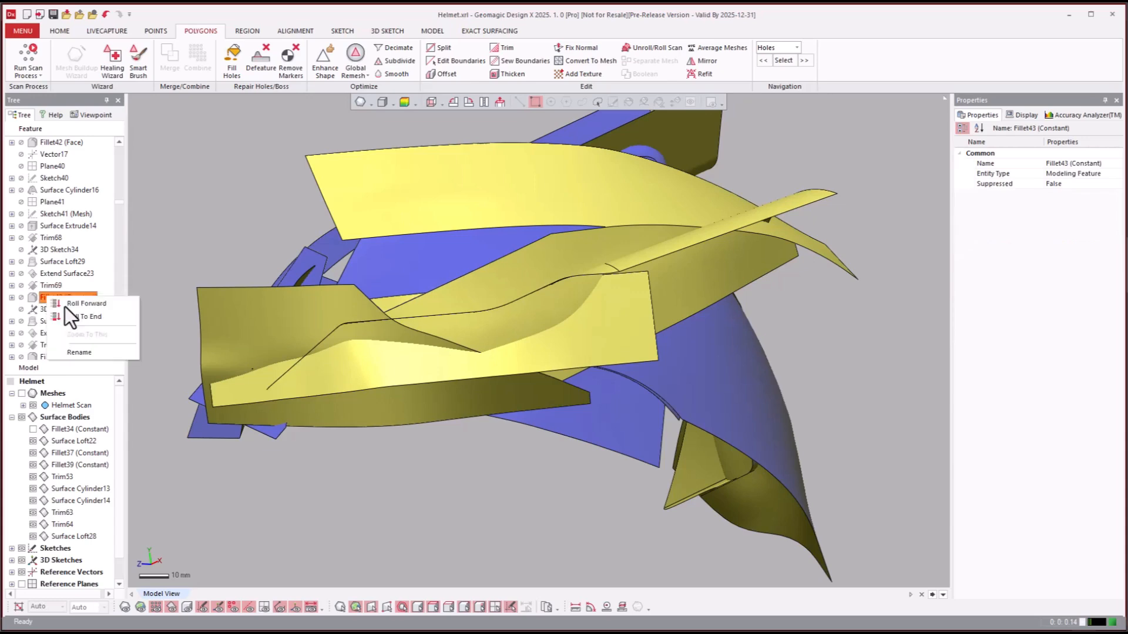
left_click(65, 307)
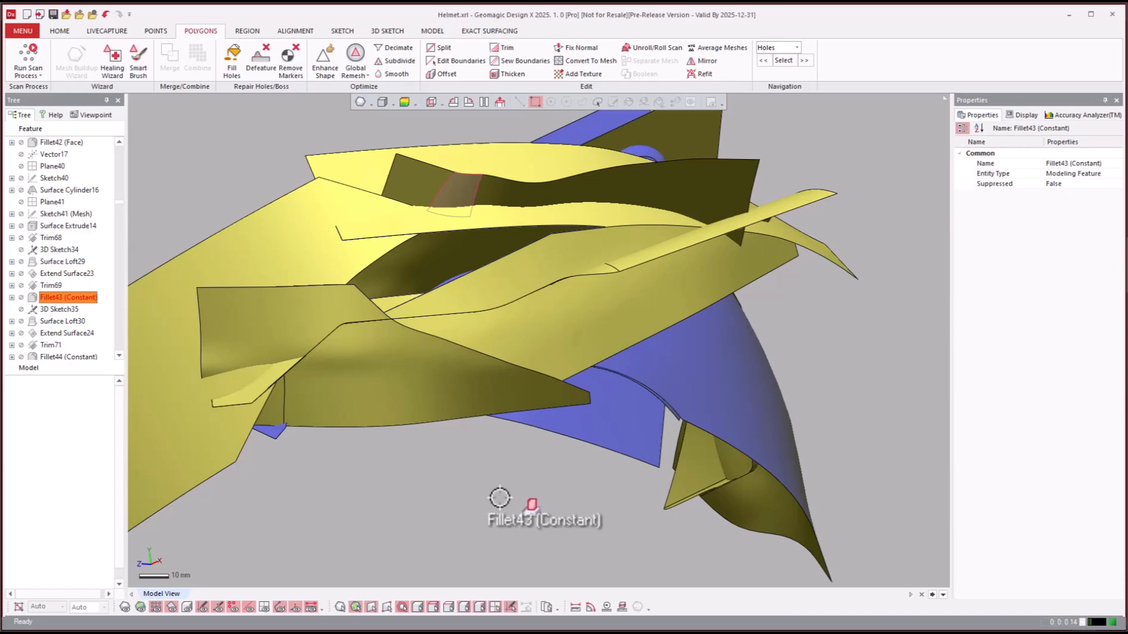
- Examine the surfaces against the helmet scan and roll the model history forward to the Fillet51 (Constant) feature
left_click(497, 480)
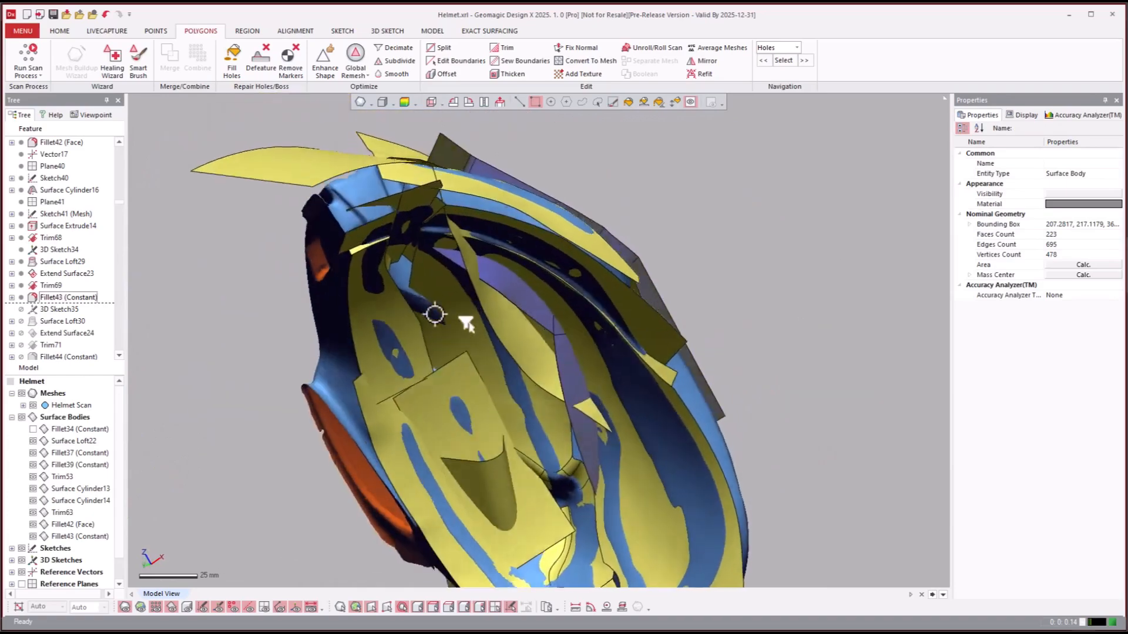
right_click_drag(441, 189, 428, 333)
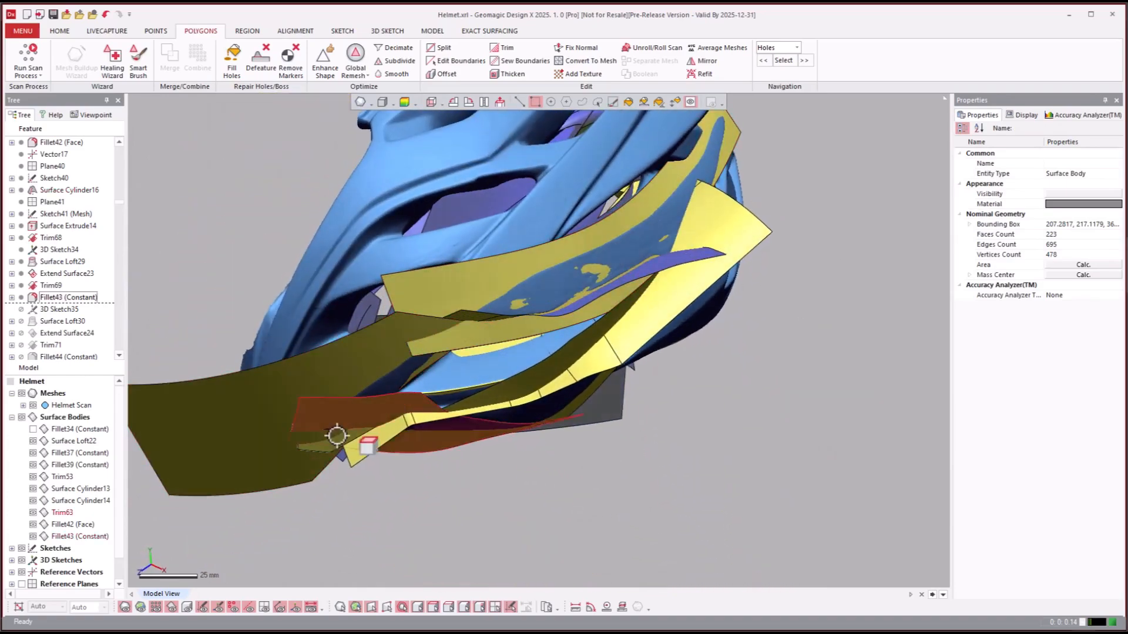
right_click_drag(530, 292, 562, 304)
mouse_move(404, 297)
right_mouse_down()
mouse_move(309, 370)
mouse_move(372, 249)
mouse_move(247, 303)
right_mouse_up()
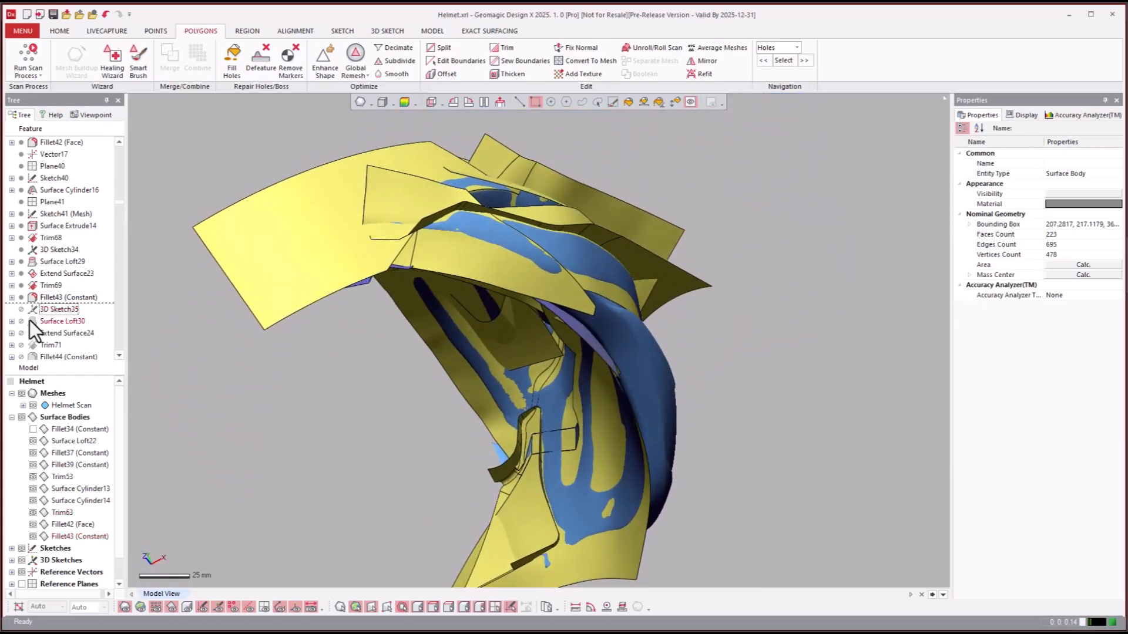
scroll(31, 319, "down", 2)
scroll(41, 297, "down", 2)
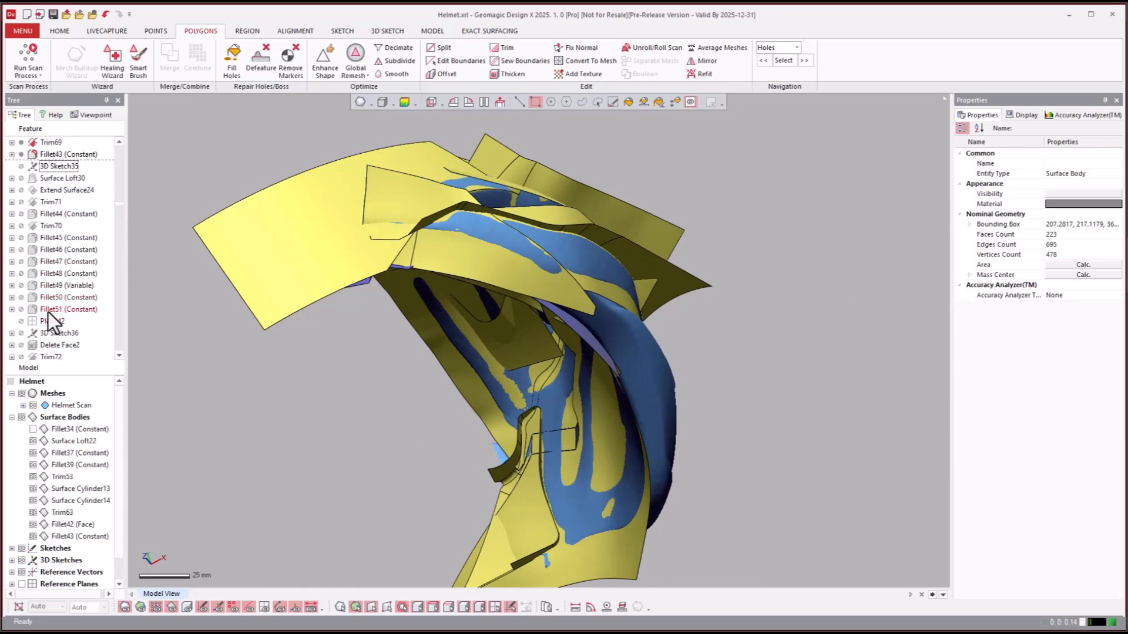
left_click(46, 310)
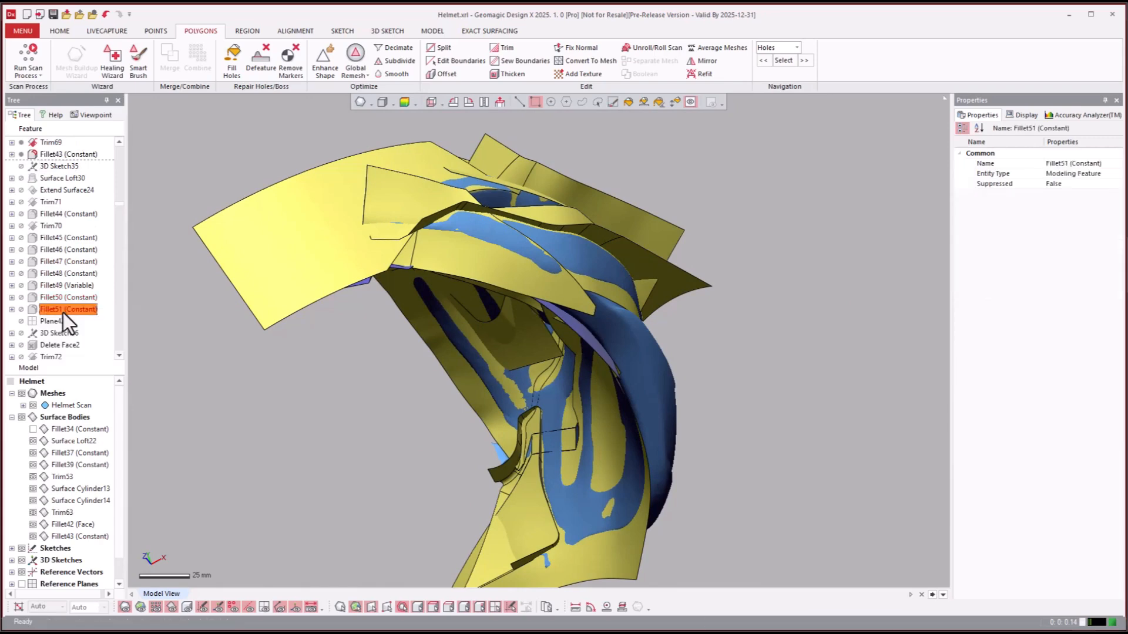
double_click(62, 311)
left_click_drag(114, 326, 257, 310)
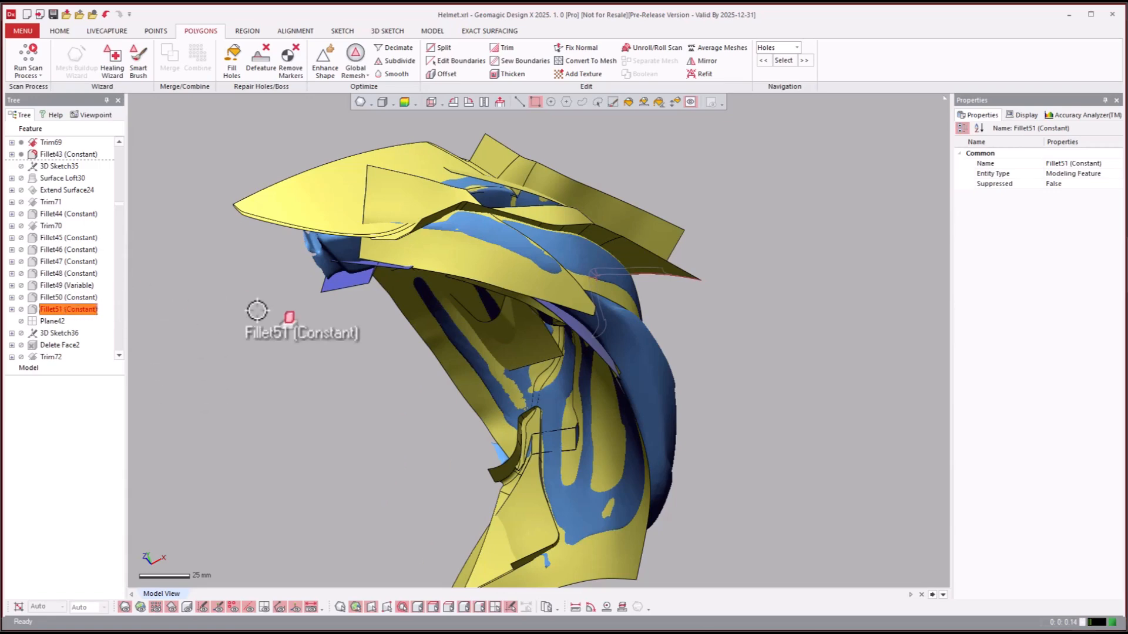
left_click_drag(257, 310, 82, 313)
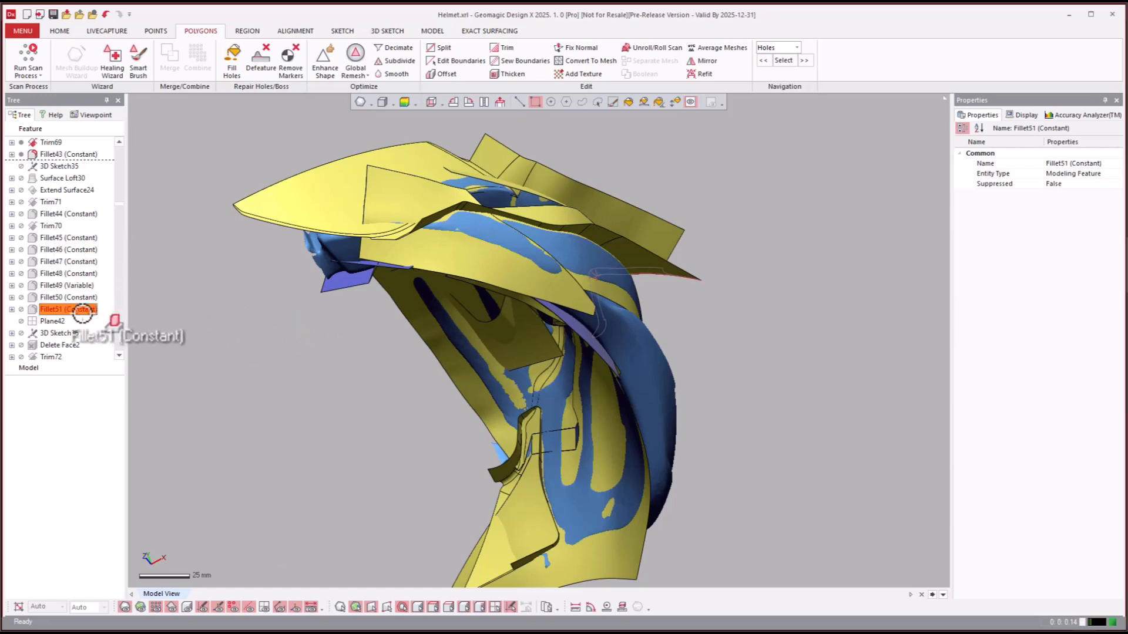
left_click_drag(84, 314, 84, 315)
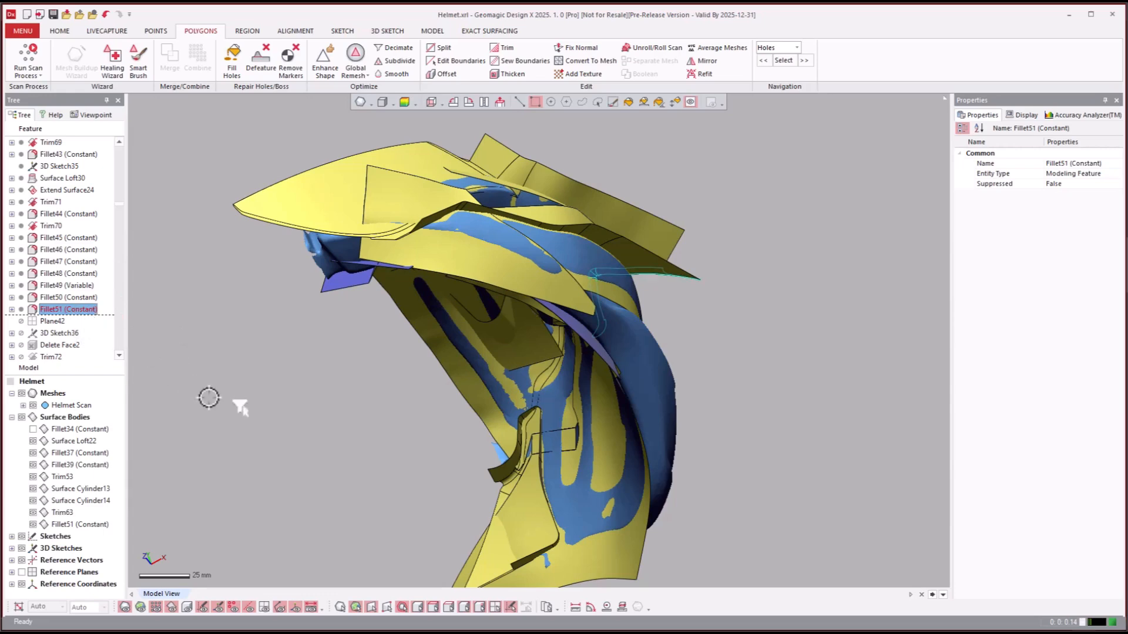
- Hide the helmet scan mesh and inspect the filleted surfaces around the side vent
left_click(304, 406)
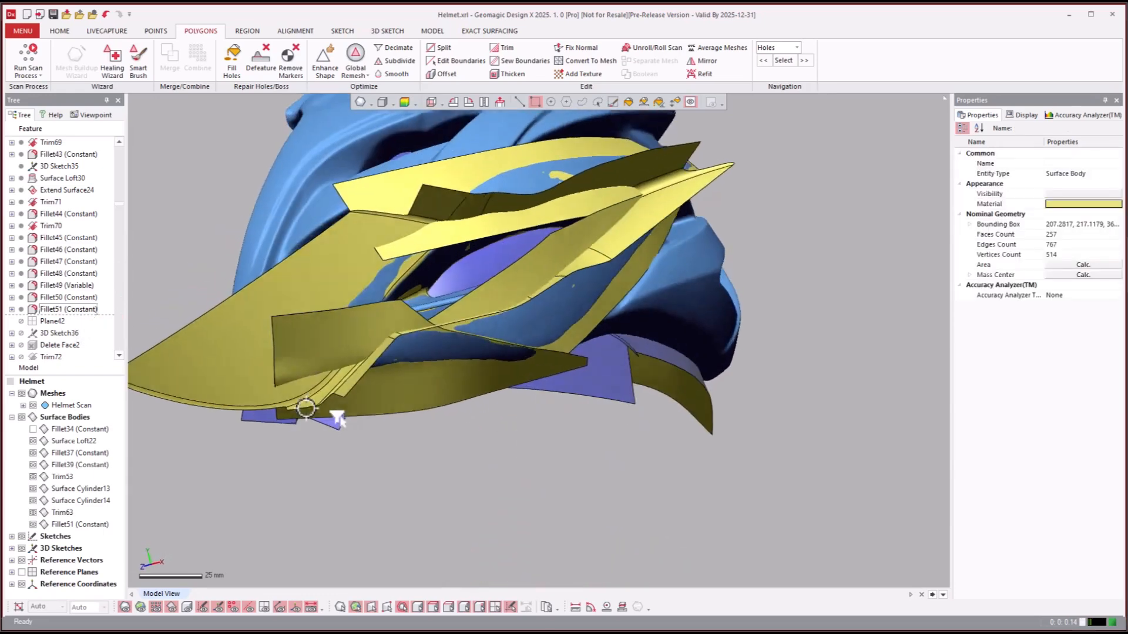
right_click_drag(395, 385, 412, 371)
key("ctrl+1")
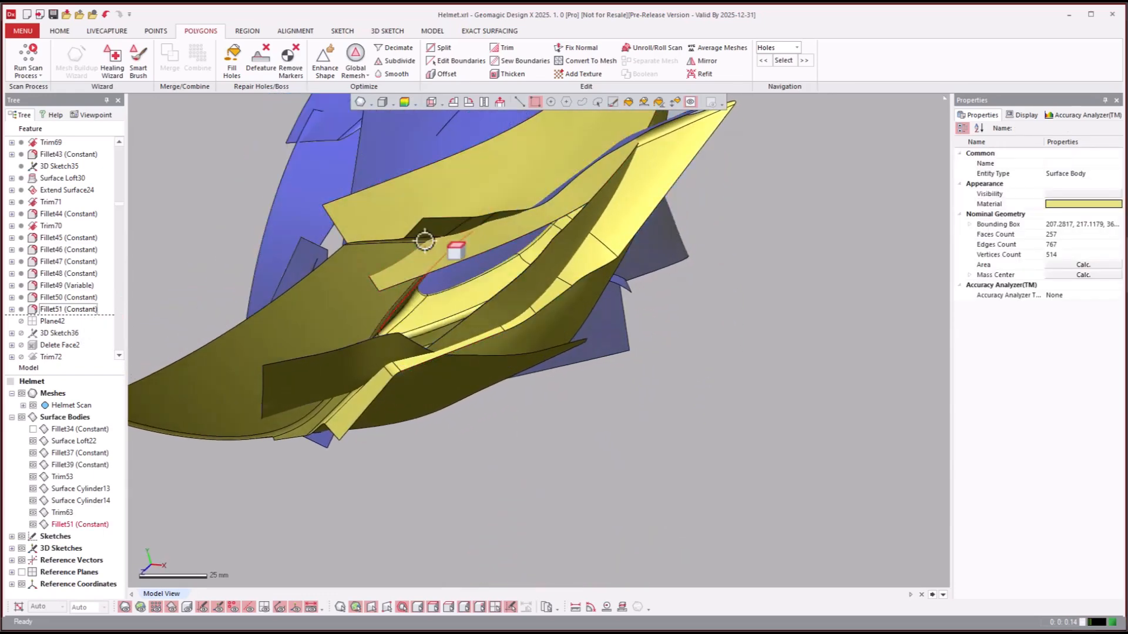
- Look through the features following Fillet51 and roll the model history forward to Trim73
right_click_drag(438, 242, 86, 338)
left_click(77, 336)
scroll(76, 337, "down", 3)
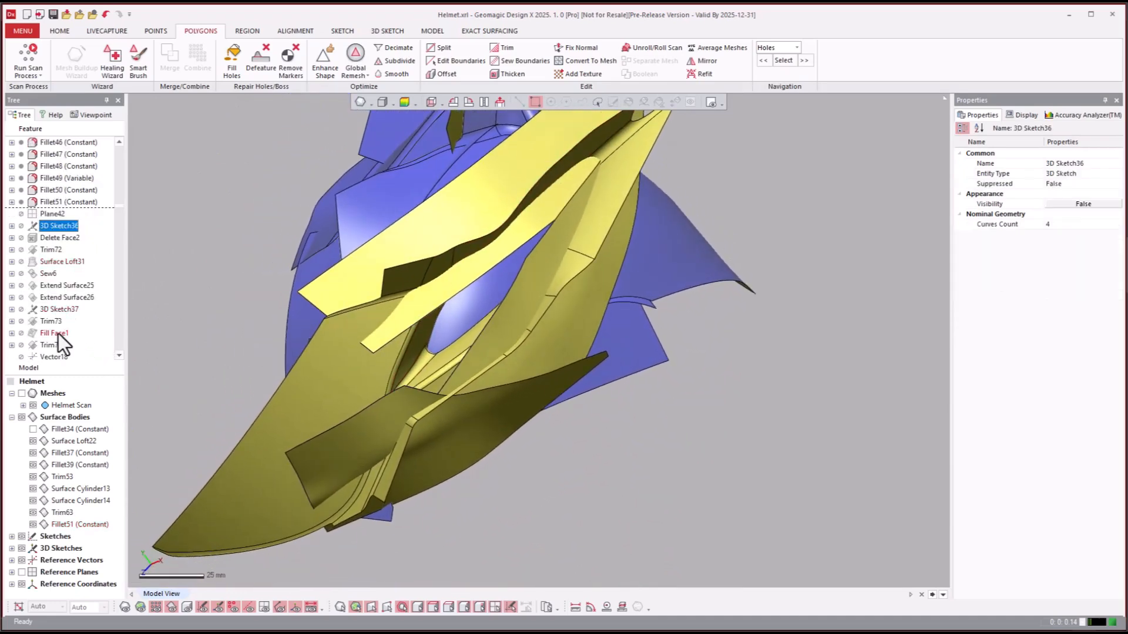
left_click(54, 333)
left_click(51, 346)
scroll(47, 344, "down", 3)
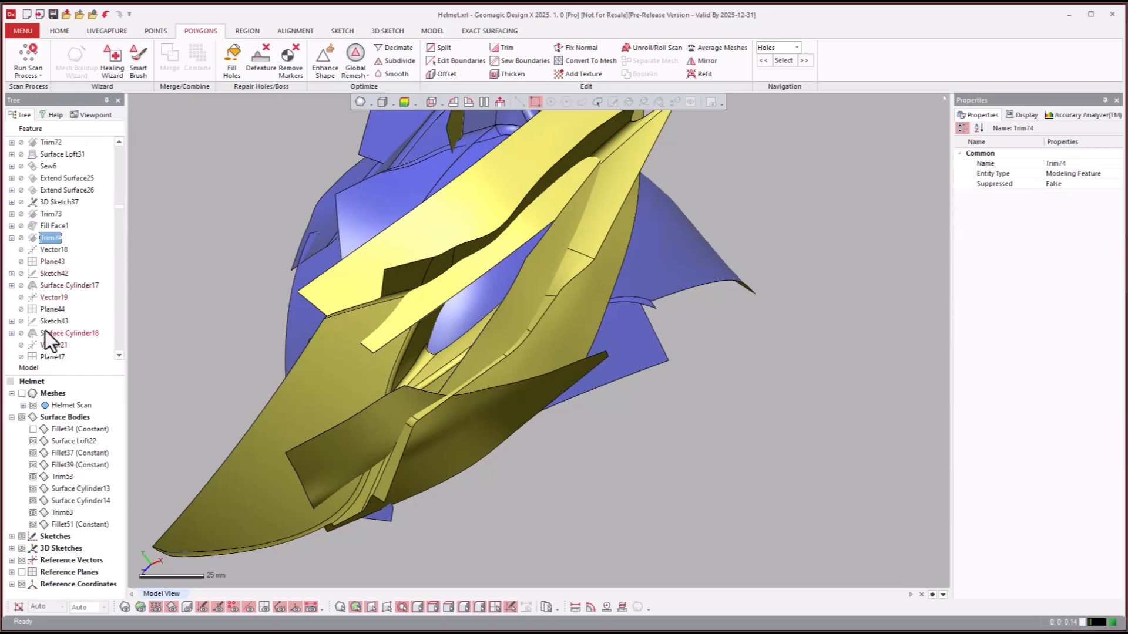
right_click(48, 217)
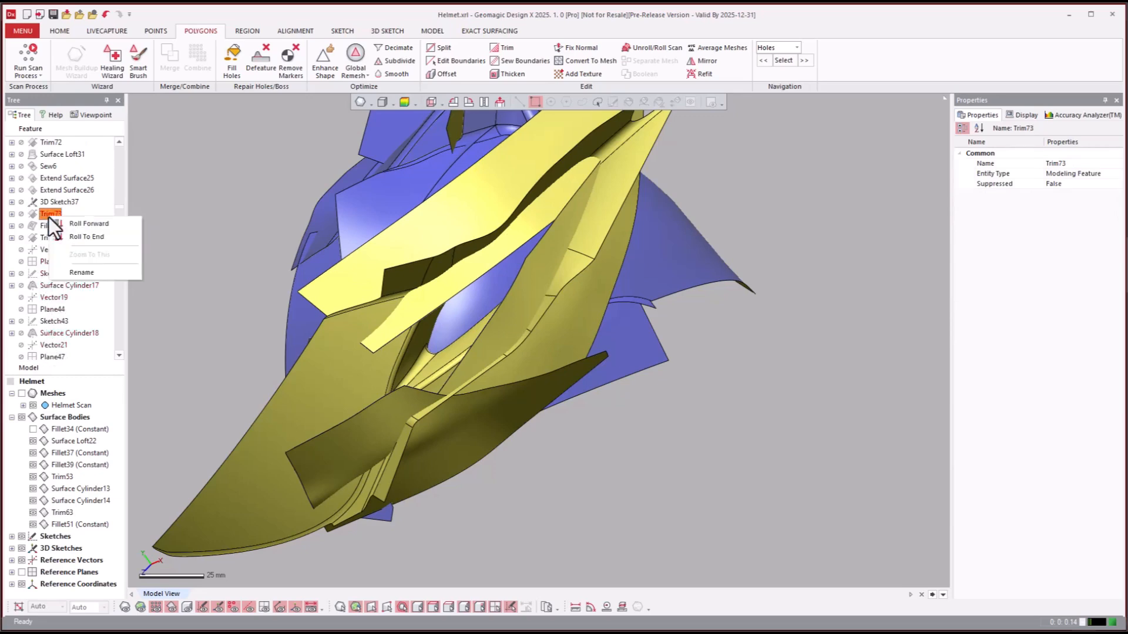
left_click(60, 227)
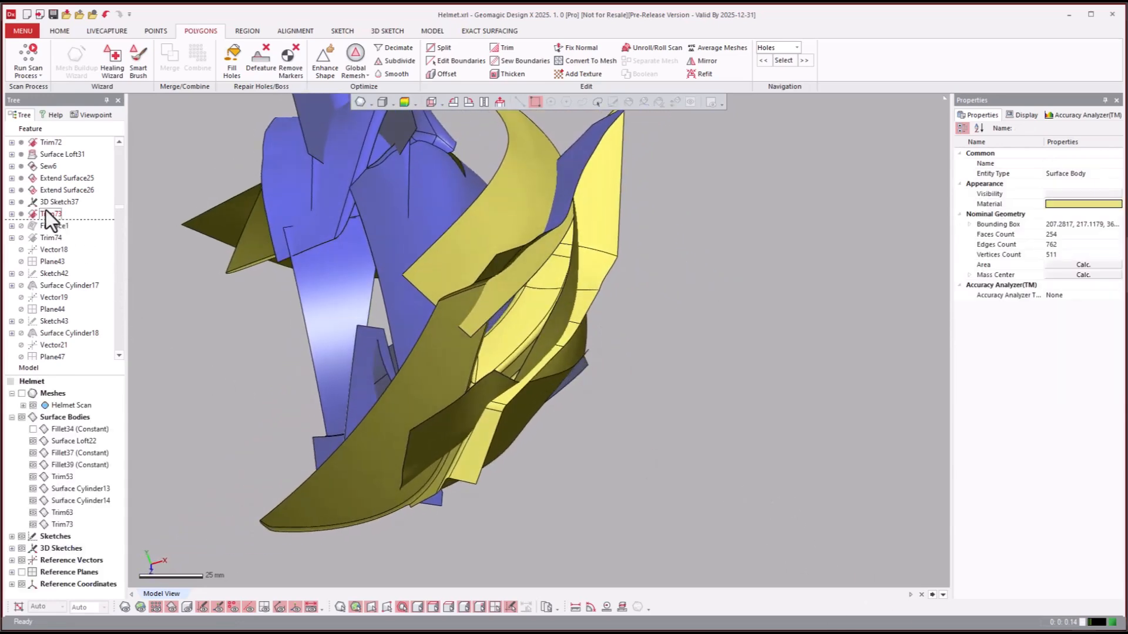
- Select the Trim73 feature and examine its trimmed surfaces from several sides
left_click(41, 212)
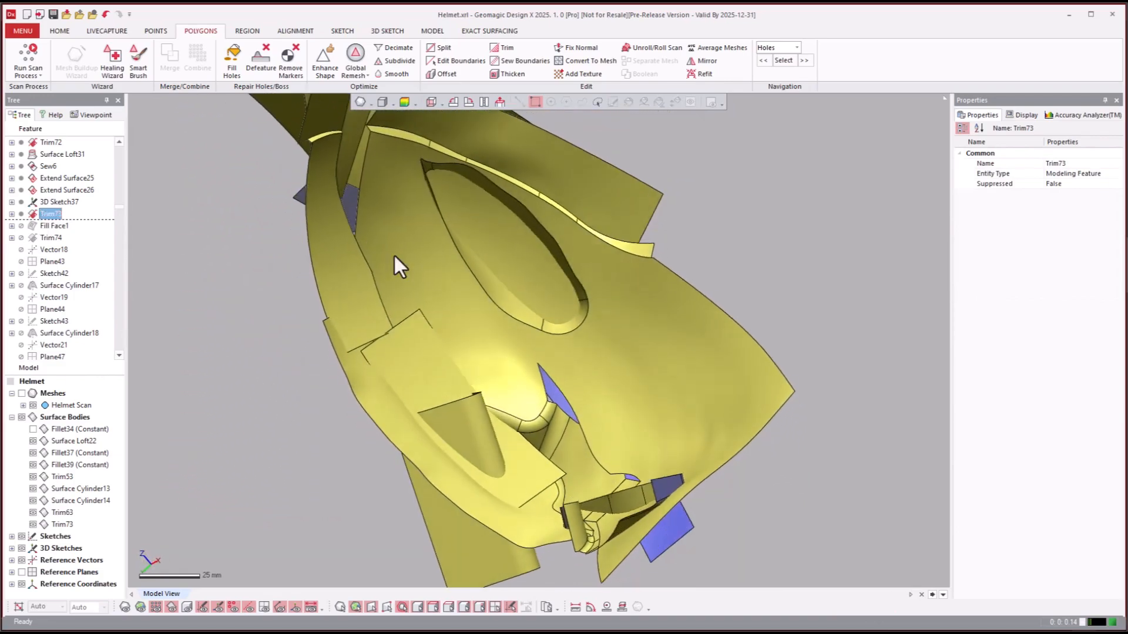
mouse_move(547, 340)
right_mouse_down()
mouse_move(443, 304)
mouse_move(487, 272)
mouse_move(505, 317)
mouse_move(420, 373)
mouse_move(566, 357)
mouse_move(509, 322)
mouse_move(440, 312)
mouse_move(456, 335)
mouse_move(442, 372)
mouse_move(365, 304)
mouse_move(325, 310)
right_mouse_up()
key("Escape")
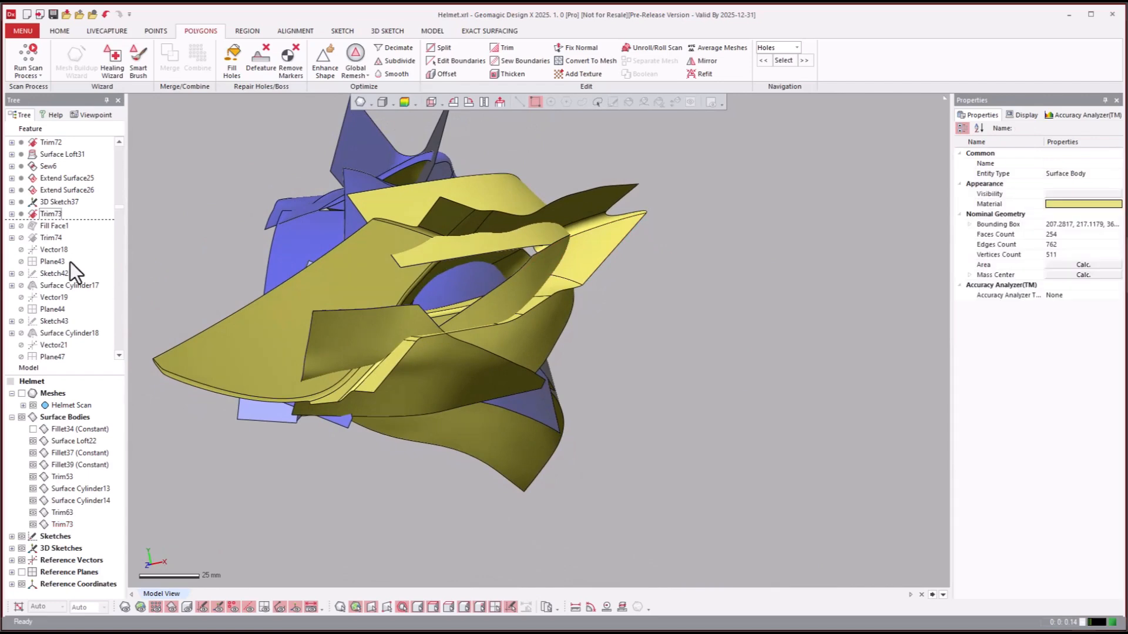
- Roll the model history forward to the Trim87 feature
scroll(69, 263, "down", 3)
left_click(45, 286)
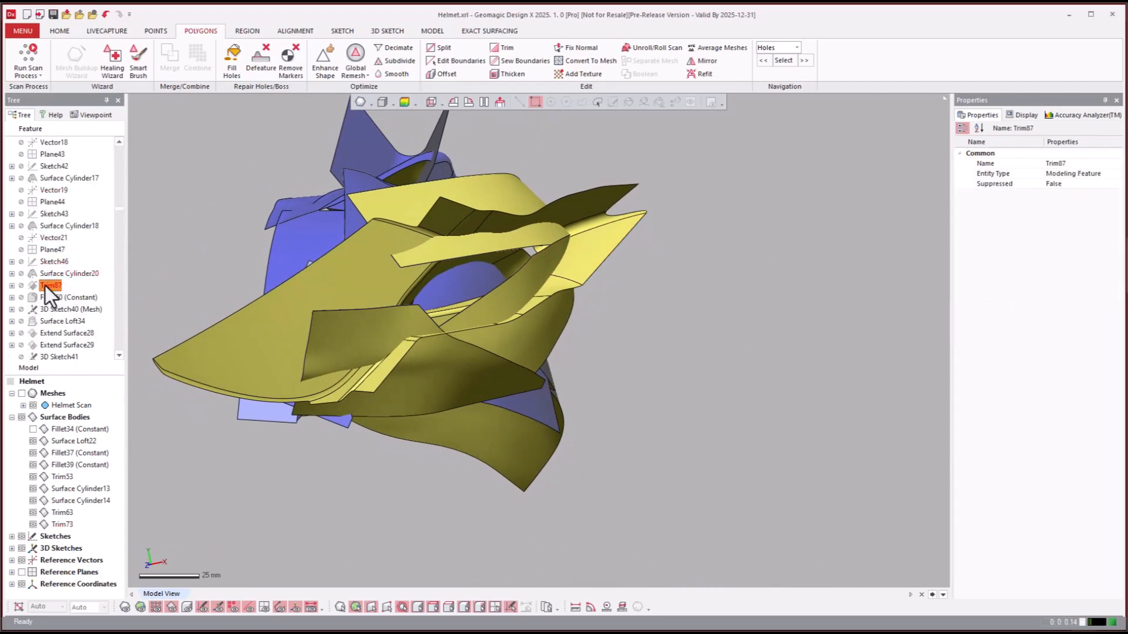
right_click(45, 287)
left_click(59, 293)
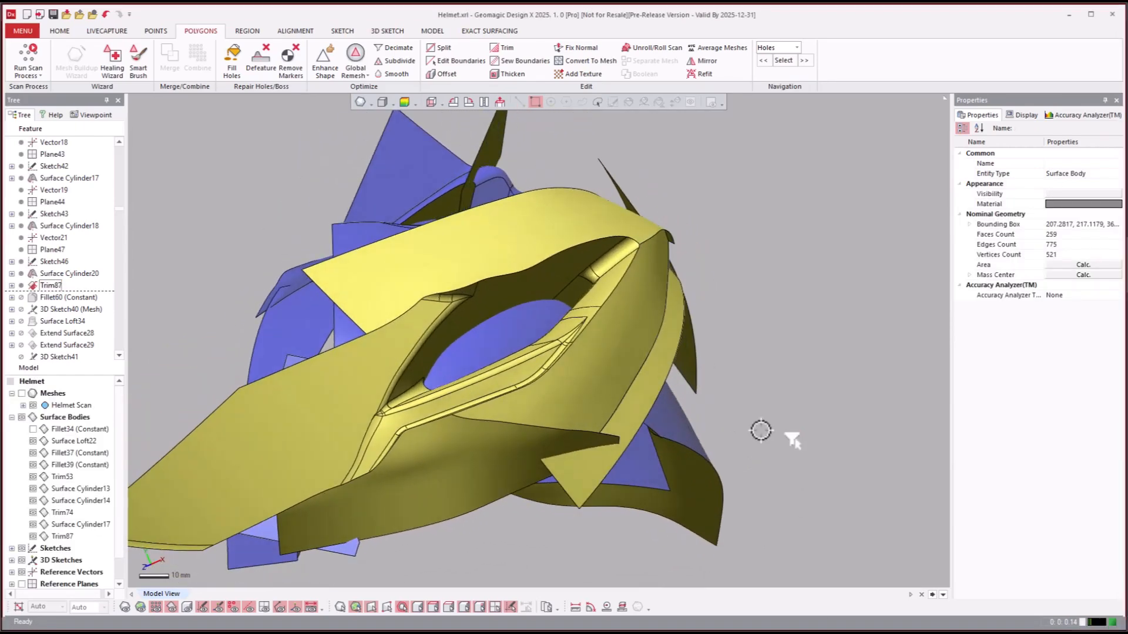
- Toggle the helmet scan mesh on and off to compare the surfaces around the side vent with the scan
key("ctrl+1")
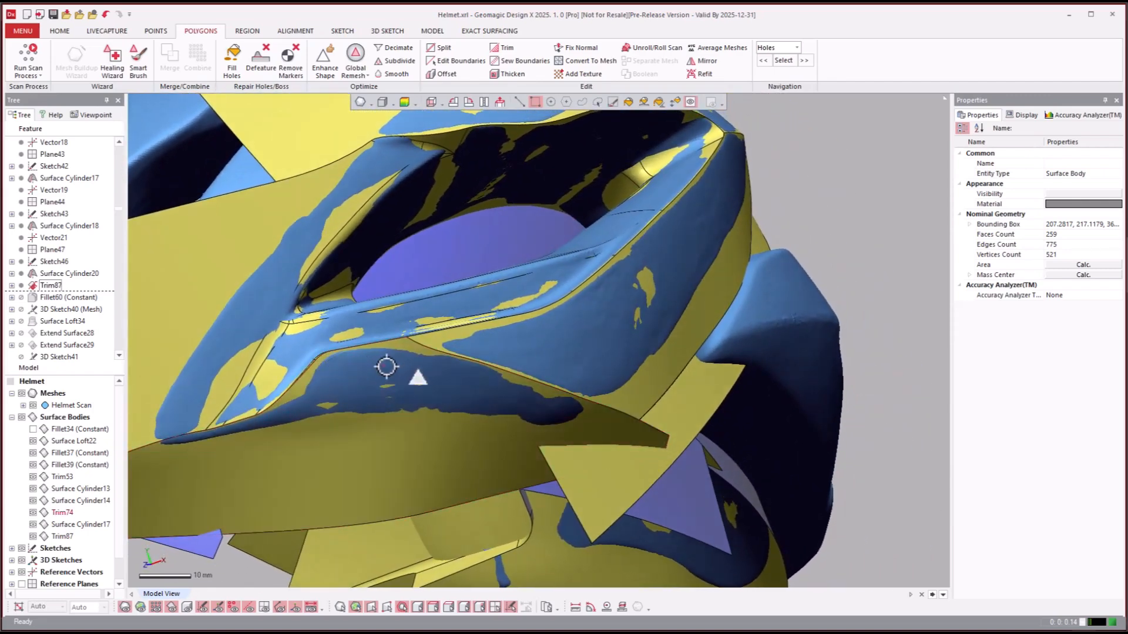
key("ctrl+1")
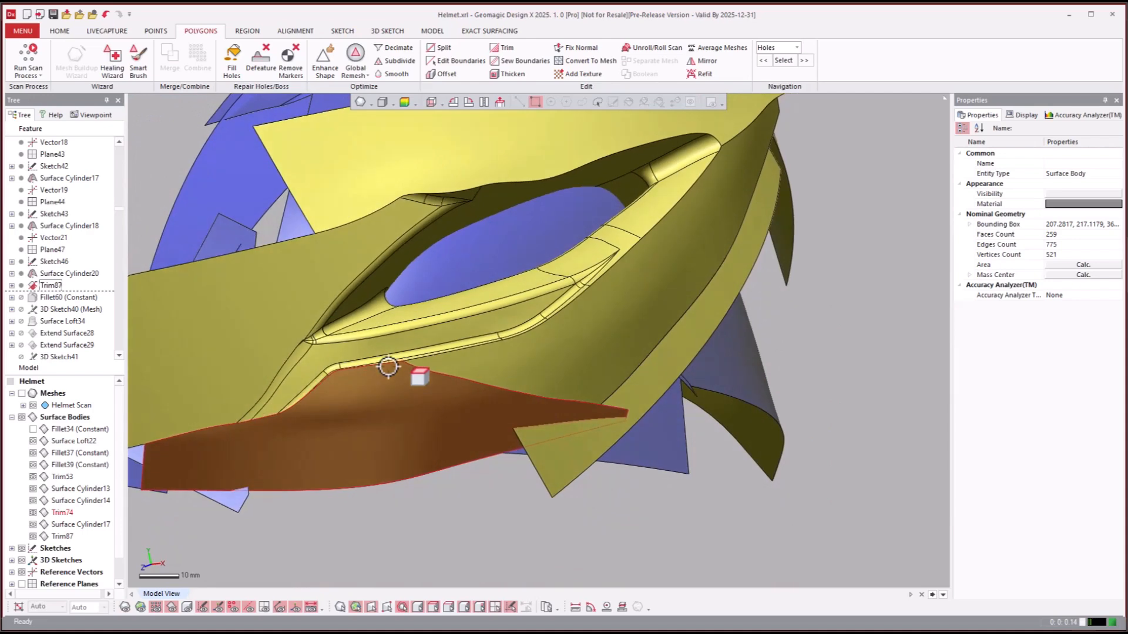
key("ctrl+1")
key("ctrl+1")
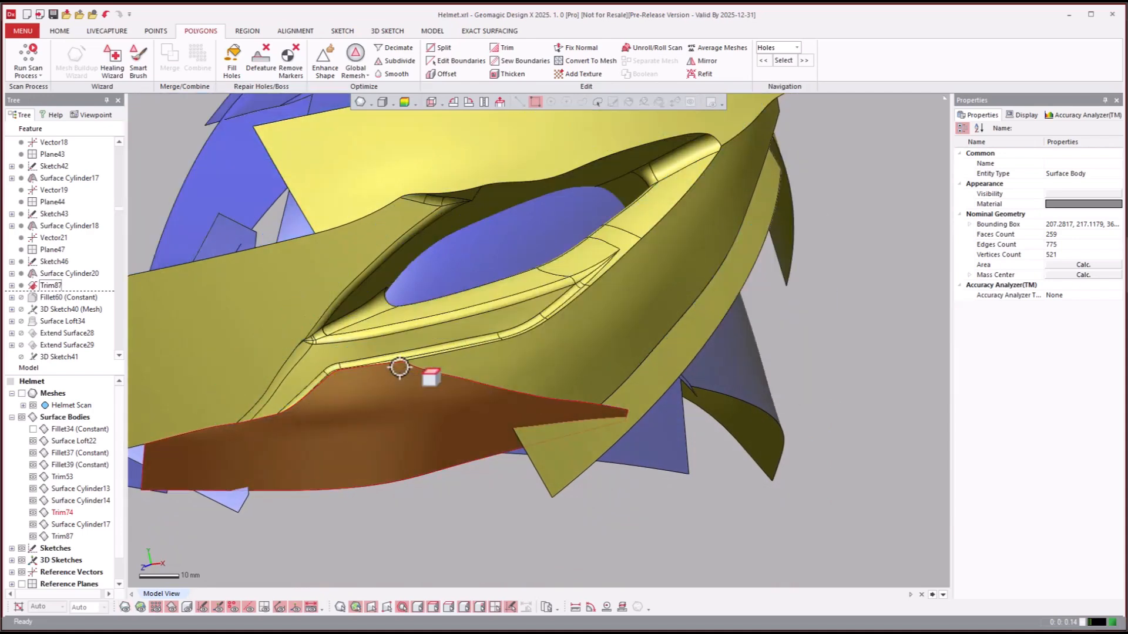
key("ctrl+1")
key("ctrl+1")
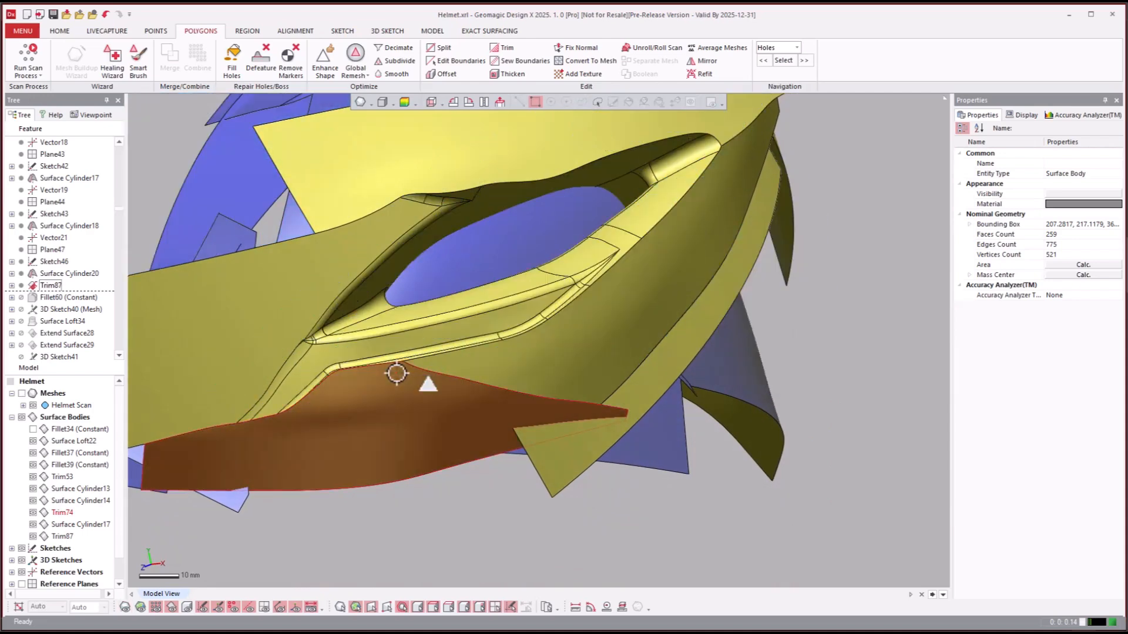
key("ctrl+1")
key("ctrl+1")
- Roll the model history forward to the Fillet62 (Constant) feature
right_click_drag(664, 551, 293, 411)
scroll(696, 523, "down", 3)
left_click(56, 321)
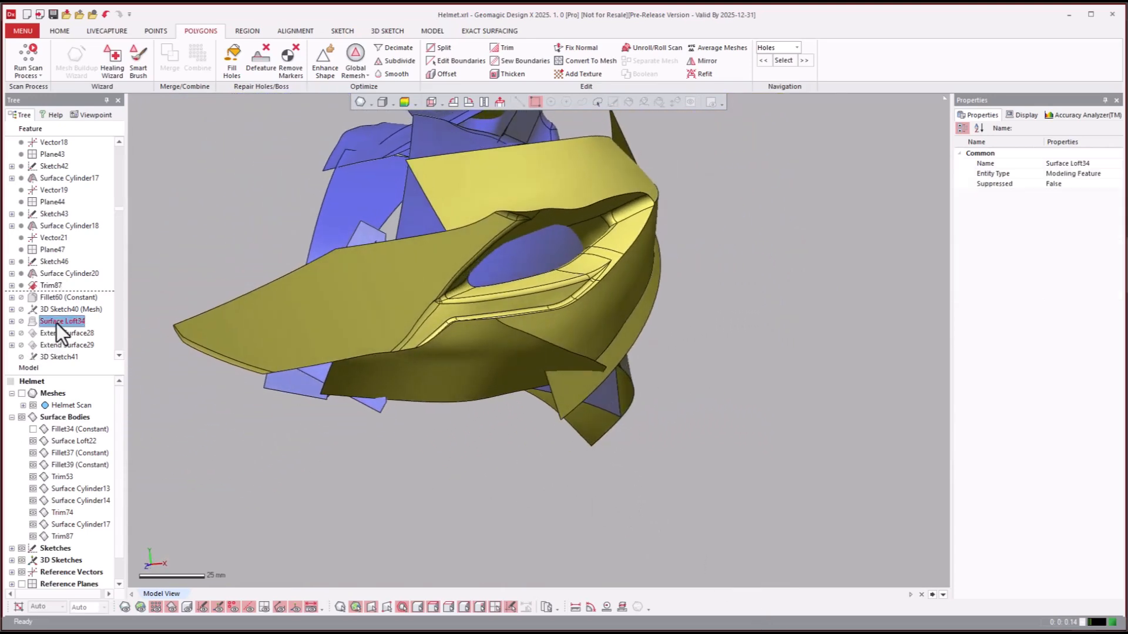
scroll(56, 322, "down", 10)
scroll(60, 311, "down", 2)
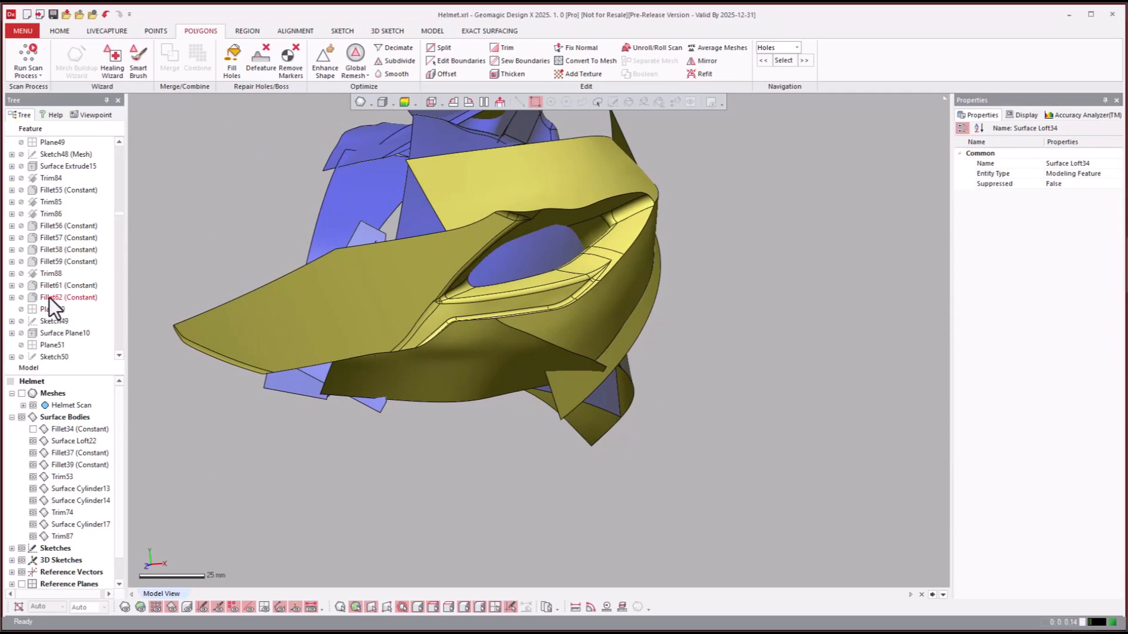
left_click(49, 298)
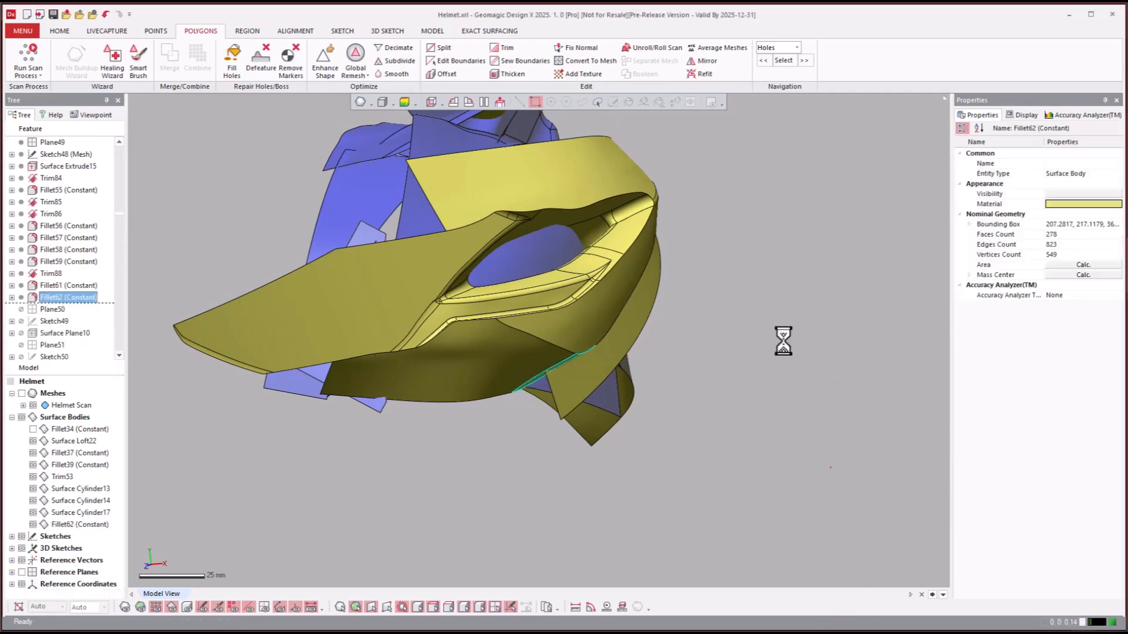
- Highlight the Fillet62 faces and show the helmet scan mesh to compare the surfaces with it
right_click_drag(783, 335, 729, 388)
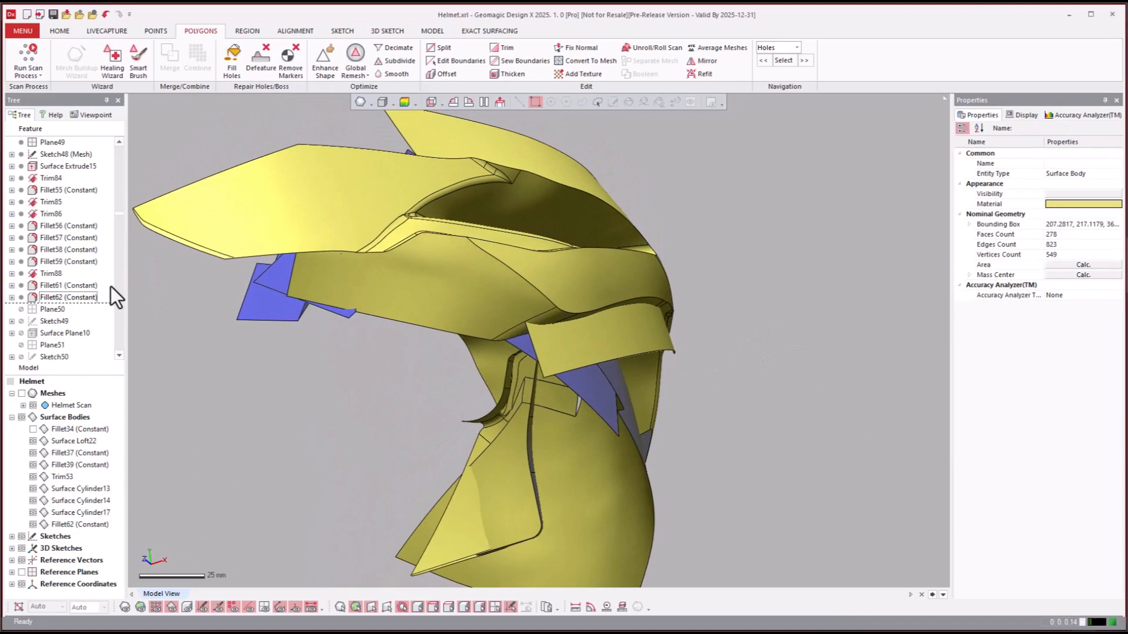
left_click(62, 298)
right_click_drag(675, 332, 468, 280)
key("ctrl+1")
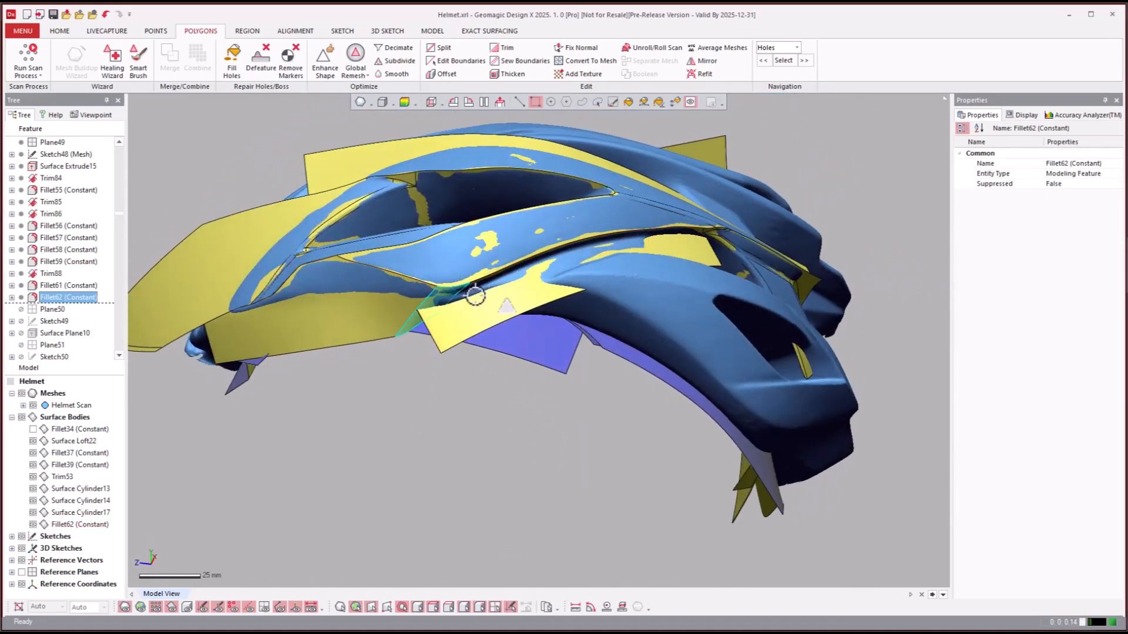
right_click_drag(682, 238, 549, 418)
- Roll the model history forward to the Fillet68 (Constant) feature
left_click(46, 322)
scroll(55, 330, "down", 6)
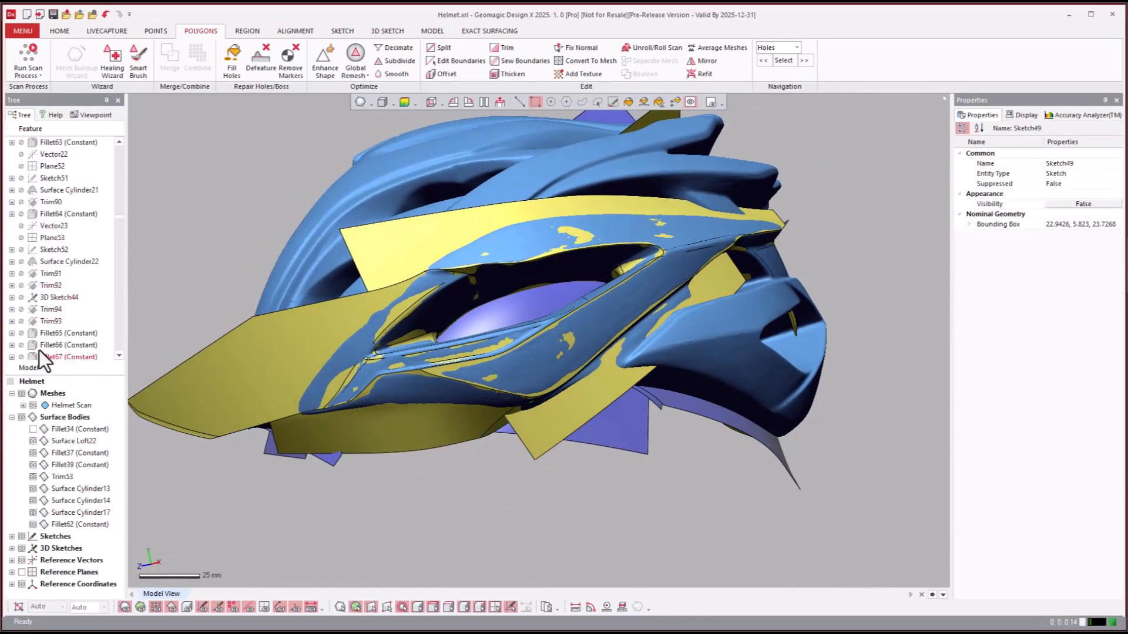
left_click(75, 333)
scroll(75, 330, "down", 2)
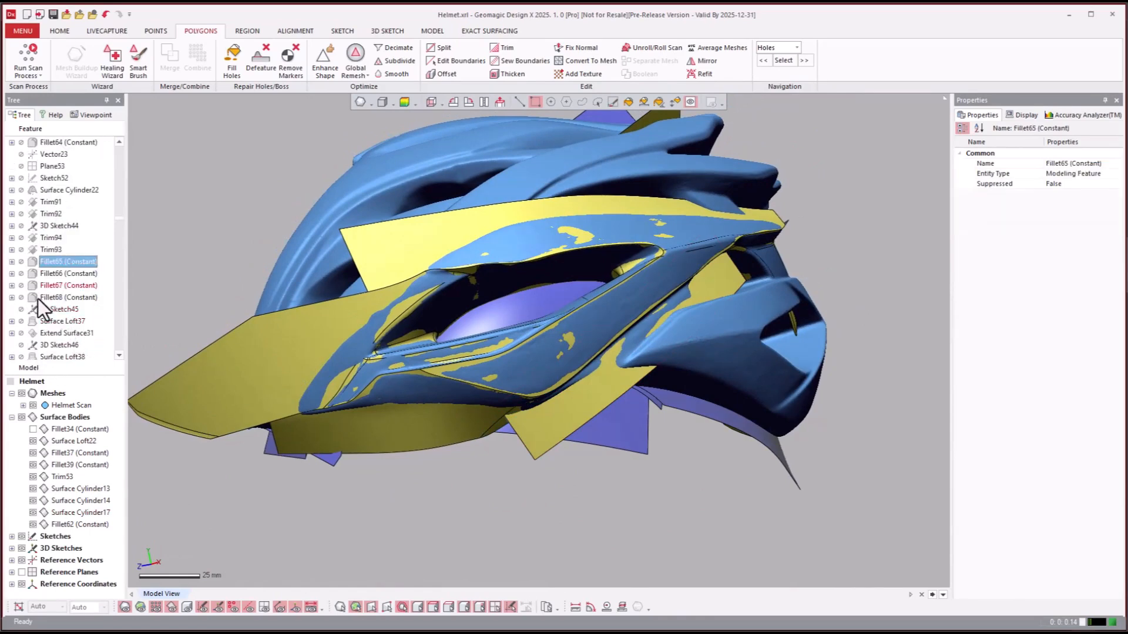
right_click(44, 297)
left_click(70, 302)
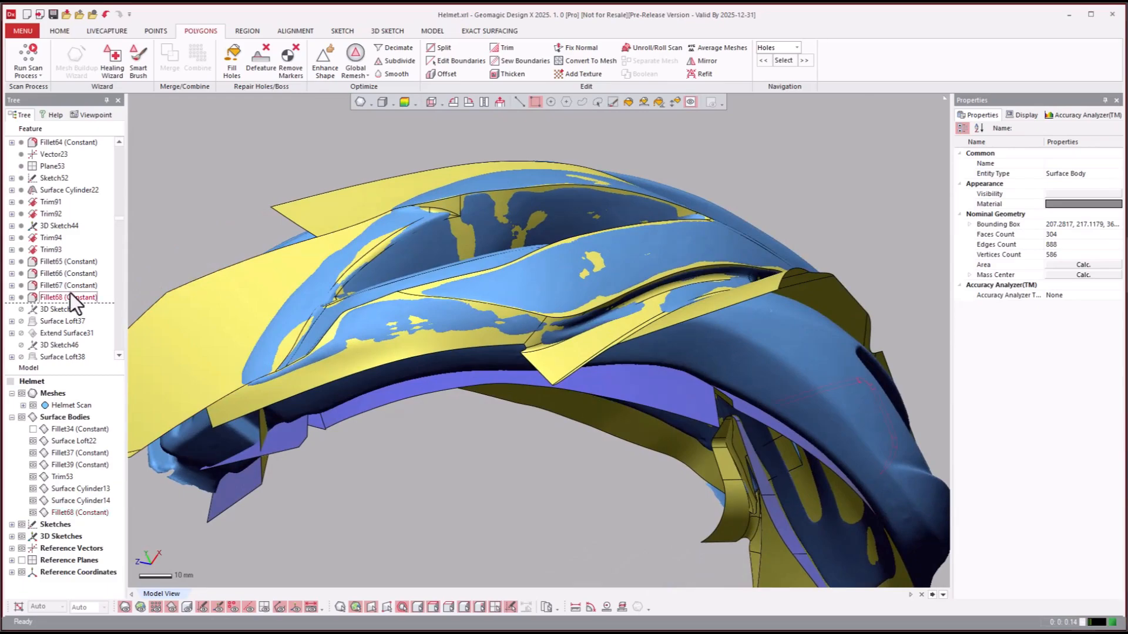
- Highlight the Fillet68 faces and examine the filleted edges along the rear vent against the scan
left_click(70, 293)
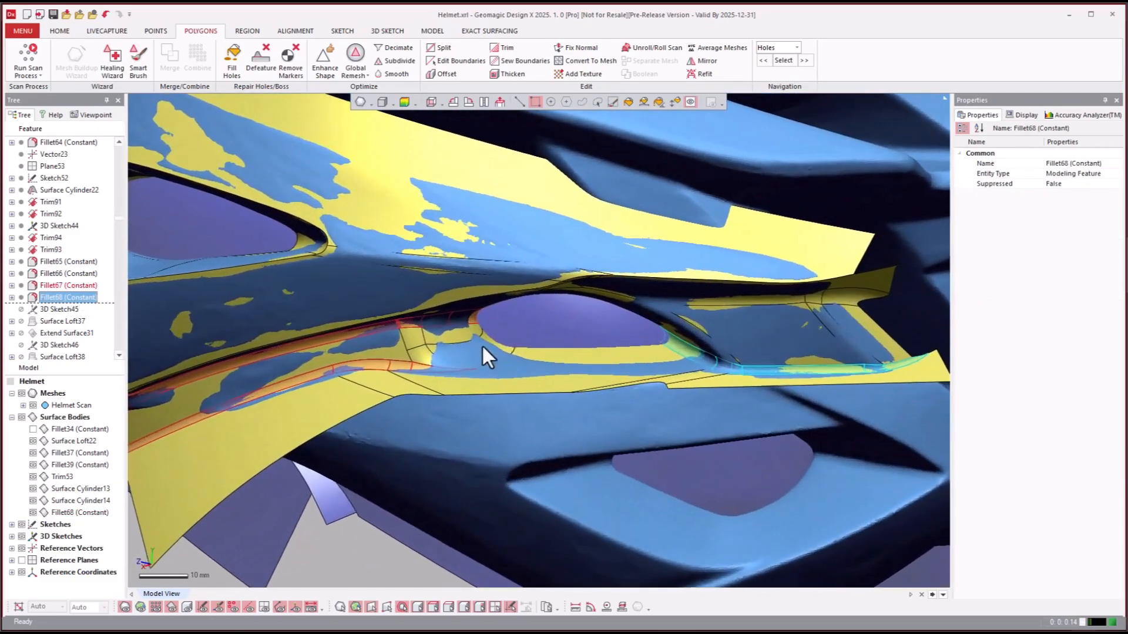
right_click_drag(482, 346, 277, 308)
scroll(581, 297, "up", 2)
right_click_drag(404, 293, 581, 544)
scroll(538, 401, "down", 3)
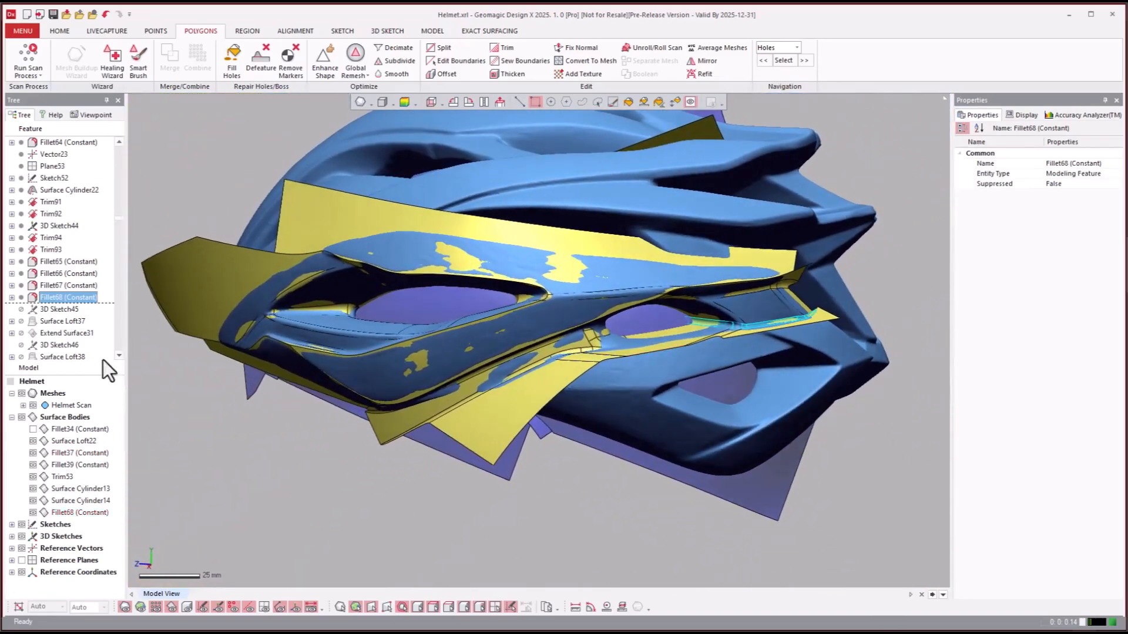
- Roll the model history forward to the Trim99 feature
left_click(67, 309)
scroll(67, 308, "down", 8)
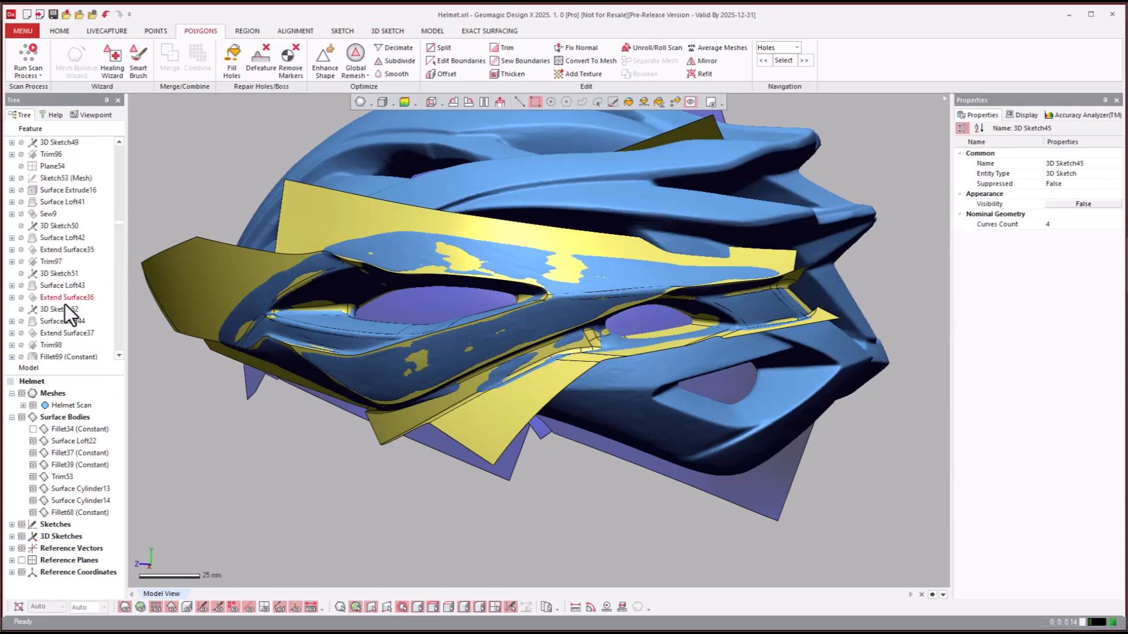
scroll(65, 304, "down", 3)
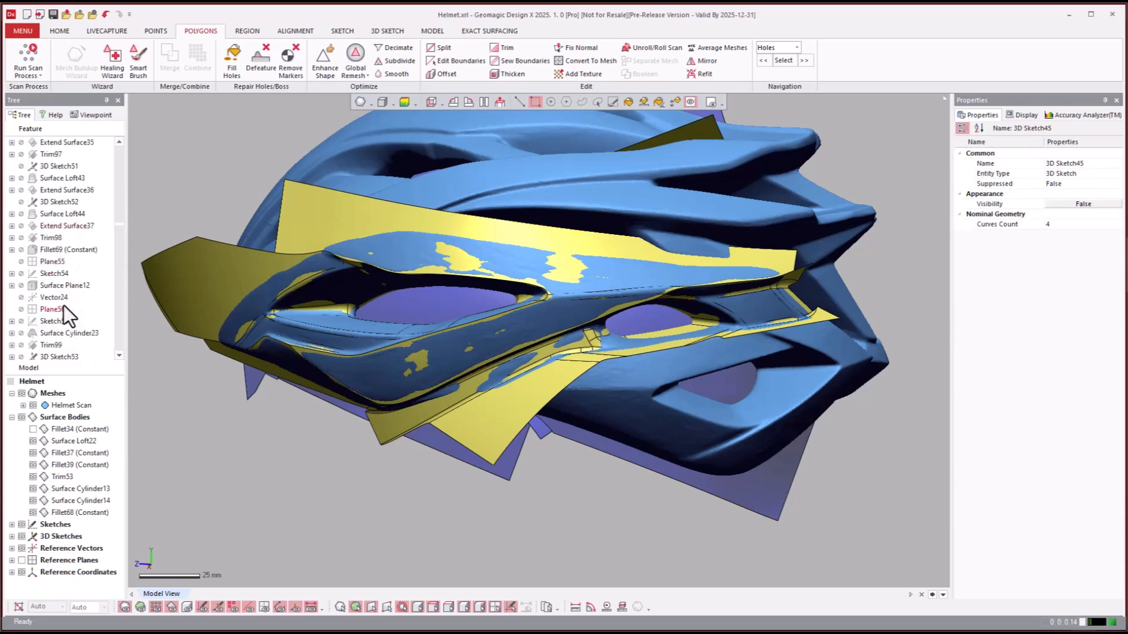
right_click(49, 346)
left_click(67, 351)
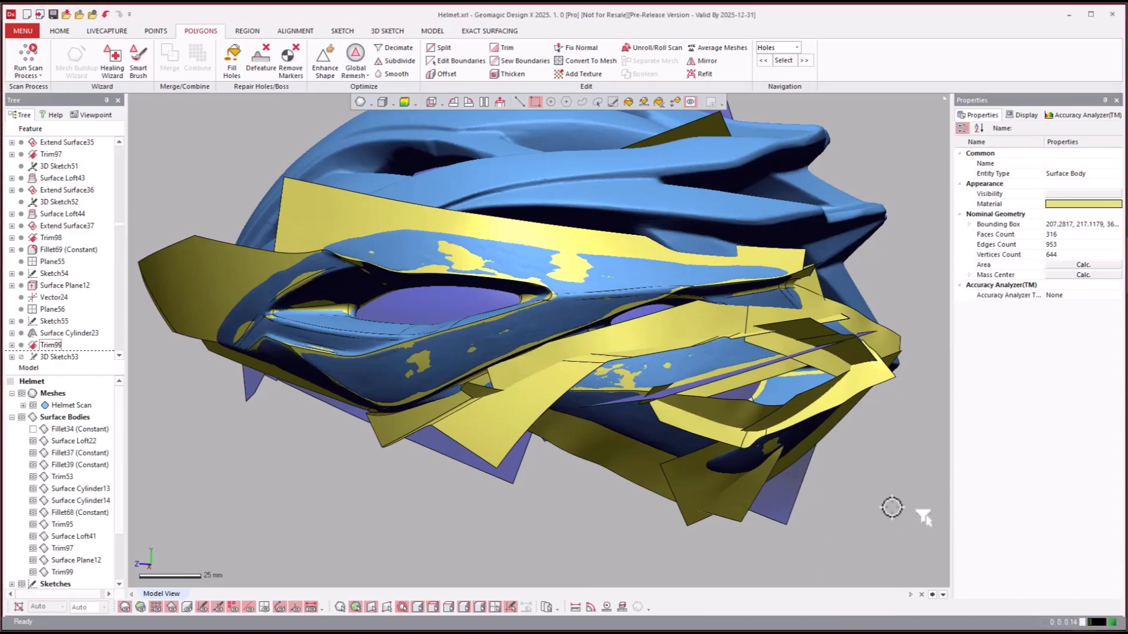
- Examine the untrimmed surfaces around the rear lower vent, selecting the Surface Loft37 face and hiding and reshowing the helmet scan mesh
right_click_drag(882, 490, 629, 376)
scroll(849, 404, "up", 3)
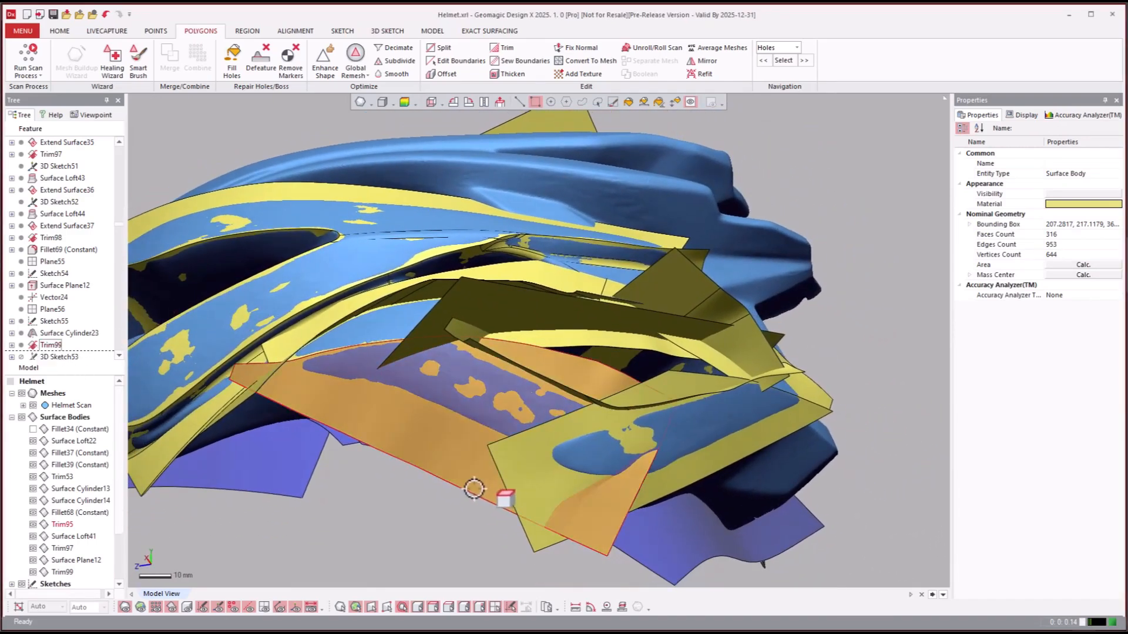
left_click(447, 443)
right_click_drag(680, 448, 475, 375)
left_click(857, 312)
left_click(802, 354)
key("ctrl+1")
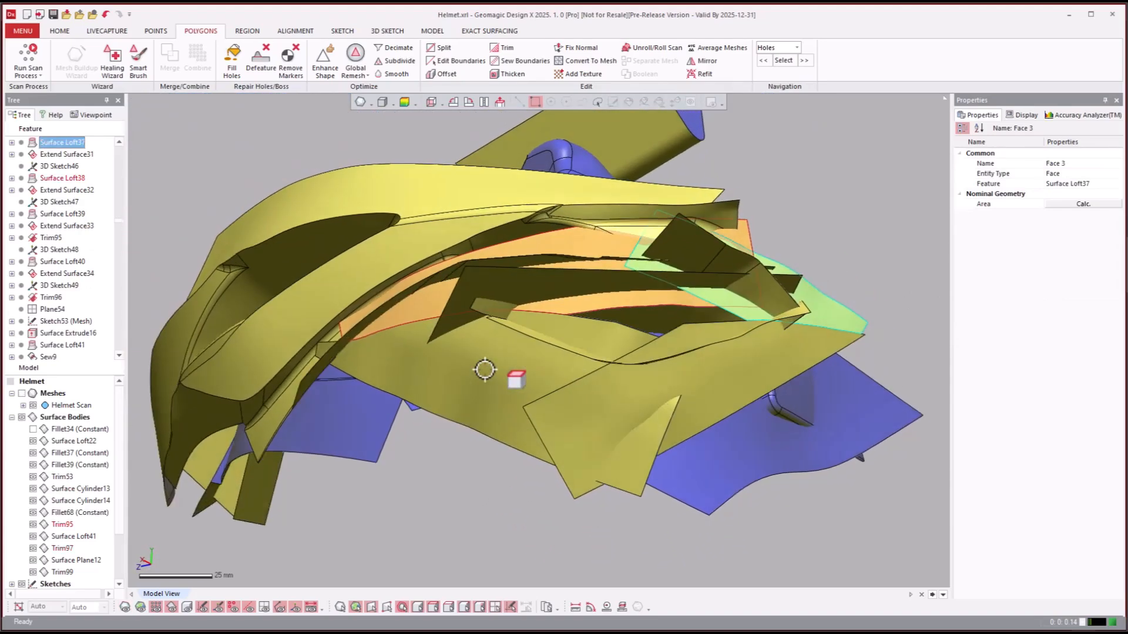
key("ctrl+1")
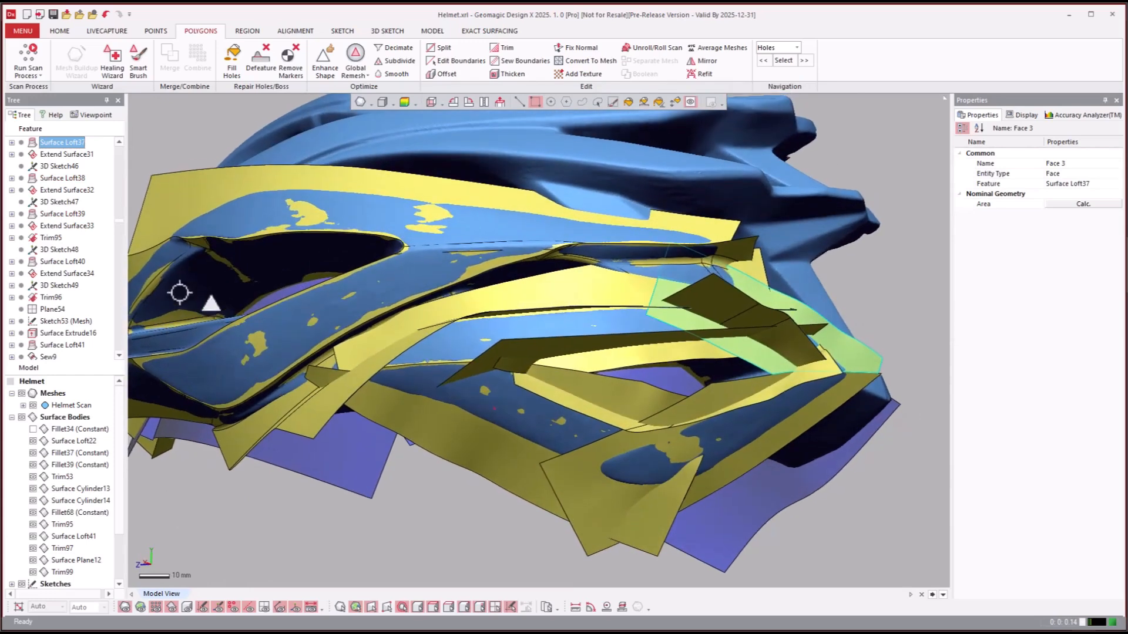
- Roll the model history forward to the Fillet80 (Constant) feature and show the helmet scan mesh over the surfaces
left_click(38, 299)
scroll(48, 259, "down", 10)
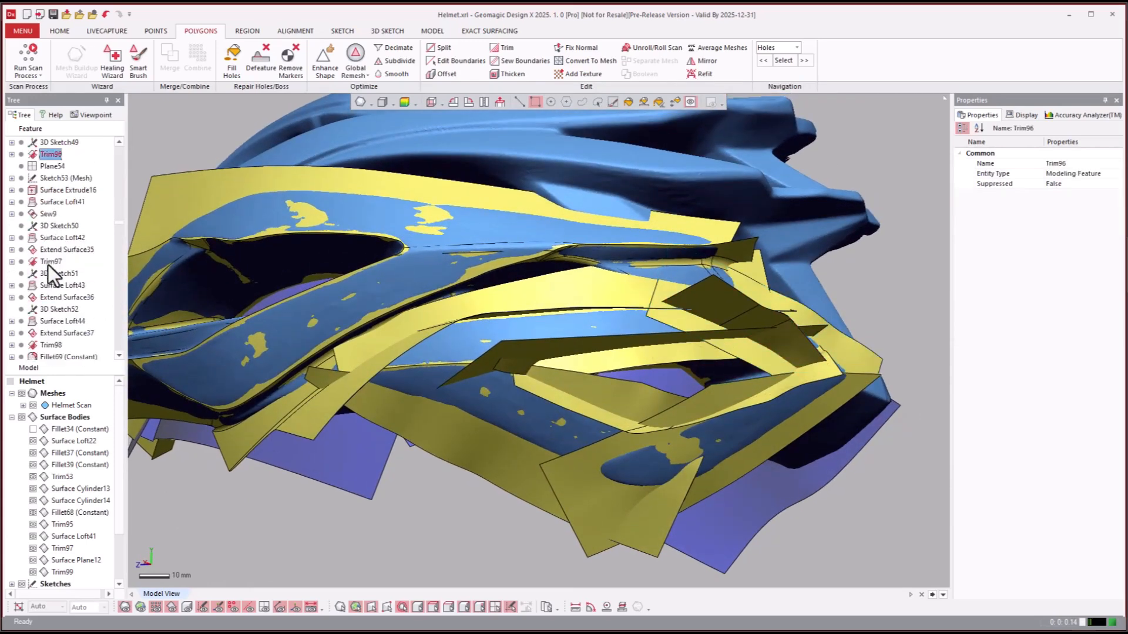
scroll(46, 272, "down", 6)
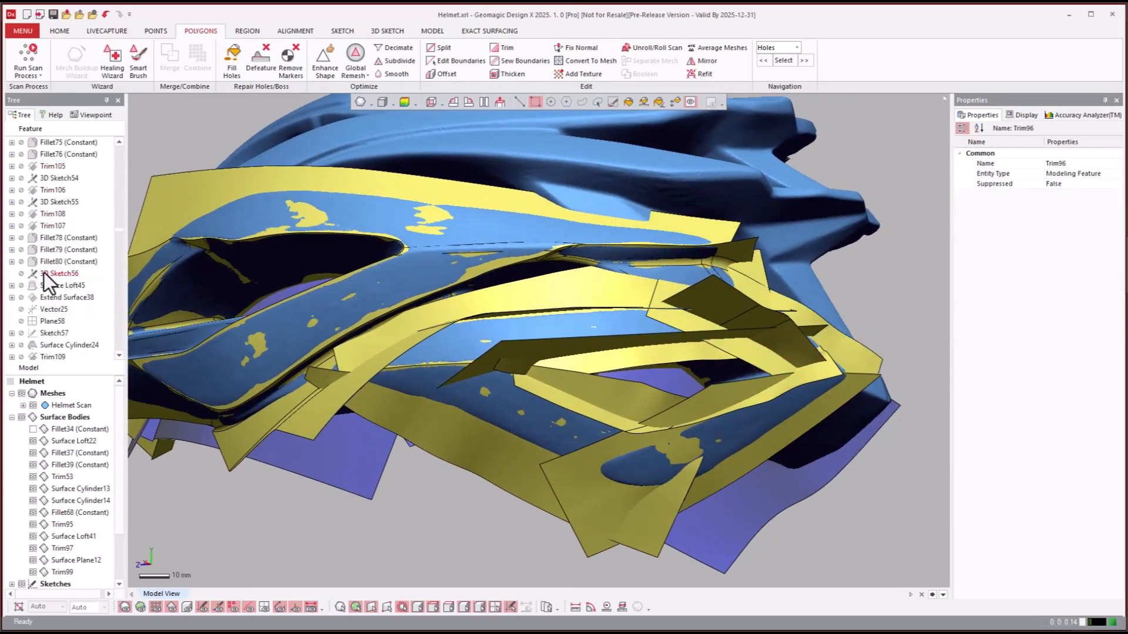
right_click(48, 262)
left_click(62, 268)
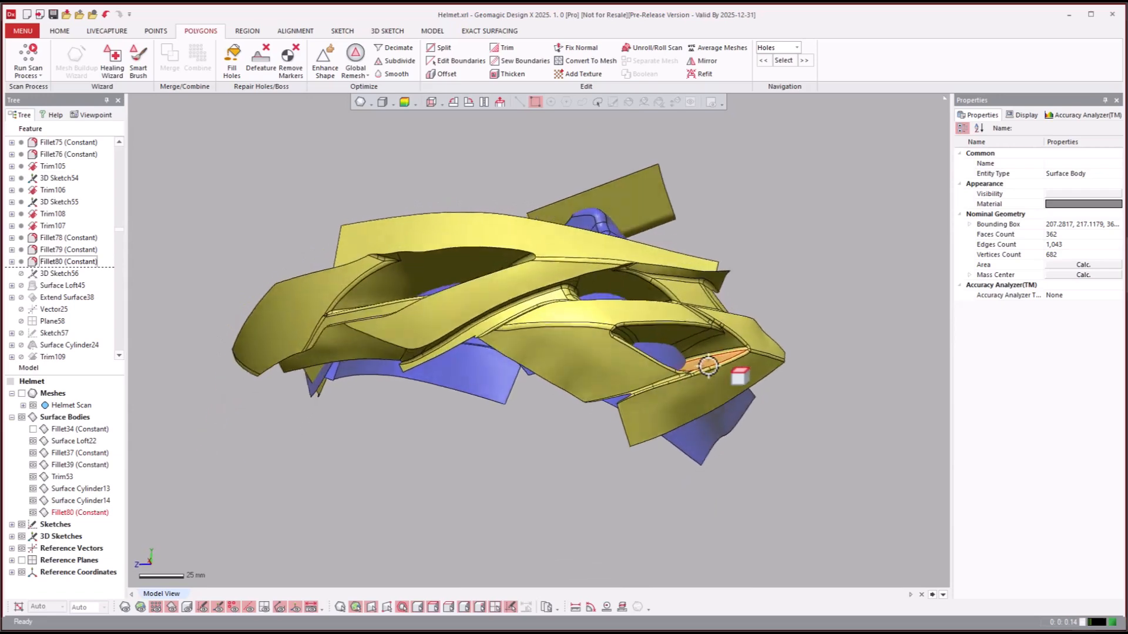
key("ctrl+1")
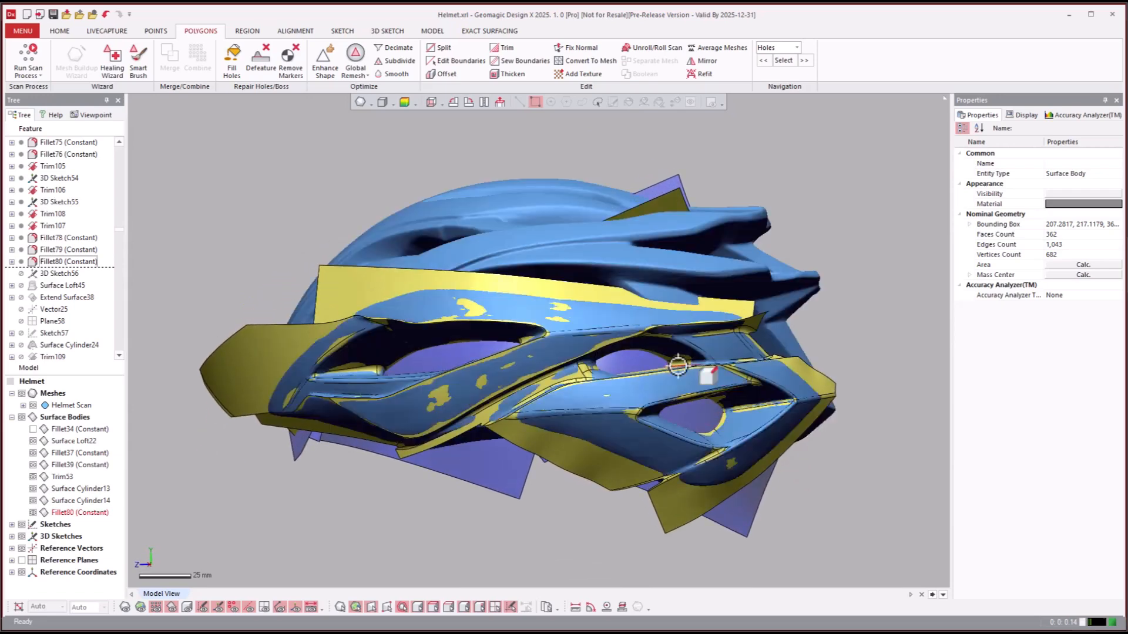
- Roll the model history forward to the Surface Loft48 feature
left_click(33, 323)
scroll(61, 298, "down", 6)
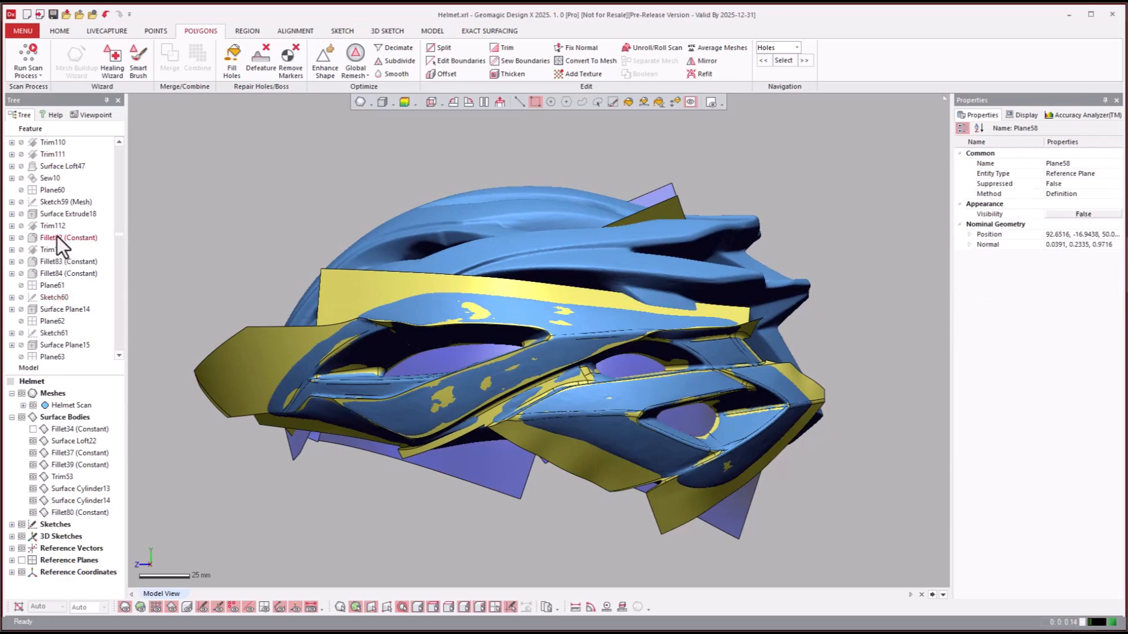
left_click(53, 308)
scroll(53, 305, "down", 3)
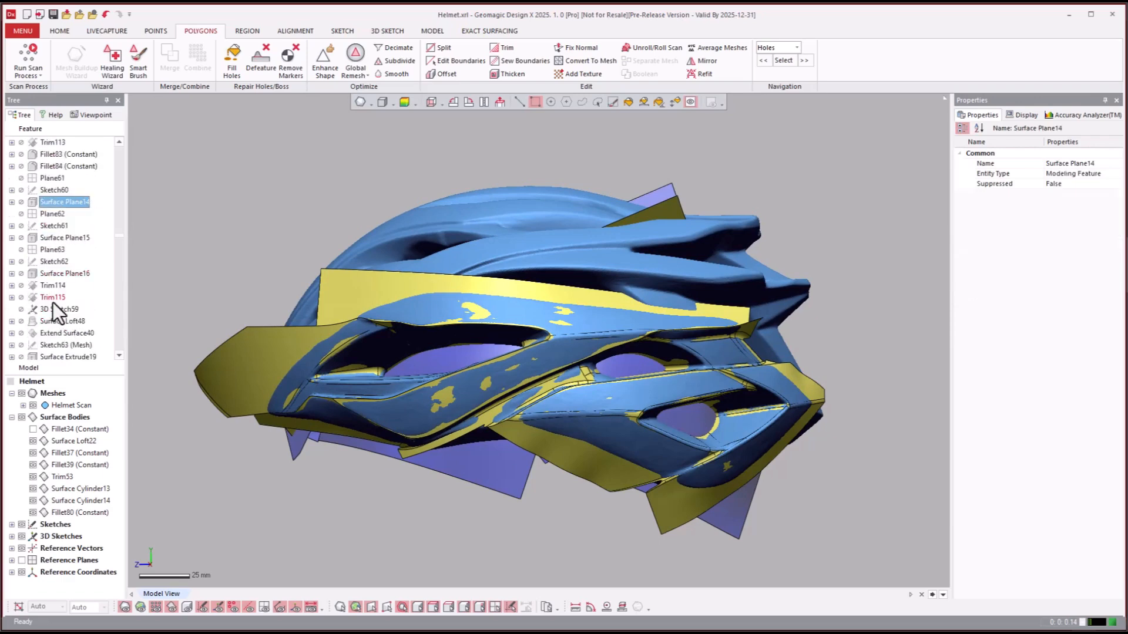
left_click(44, 323)
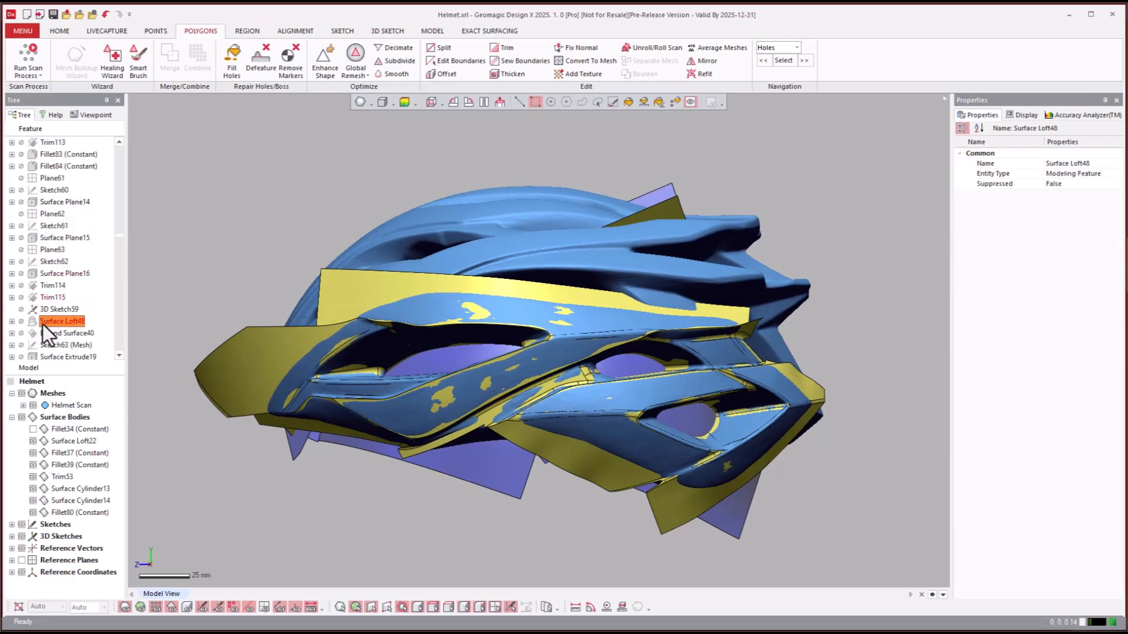
right_click(44, 324)
left_click(61, 330)
- Highlight the Surface Loft48 face and examine it against the scan at the rear of the helmet
right_click_drag(886, 511, 727, 368)
scroll(727, 368, "up", 3)
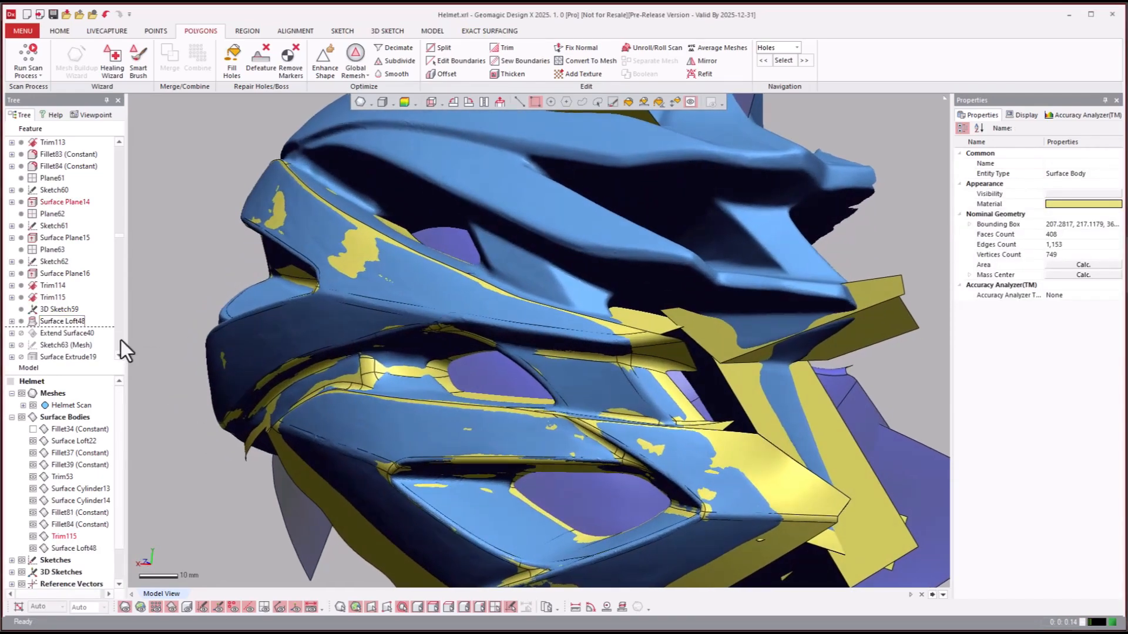
left_click(59, 321)
right_click_drag(588, 365, 702, 350)
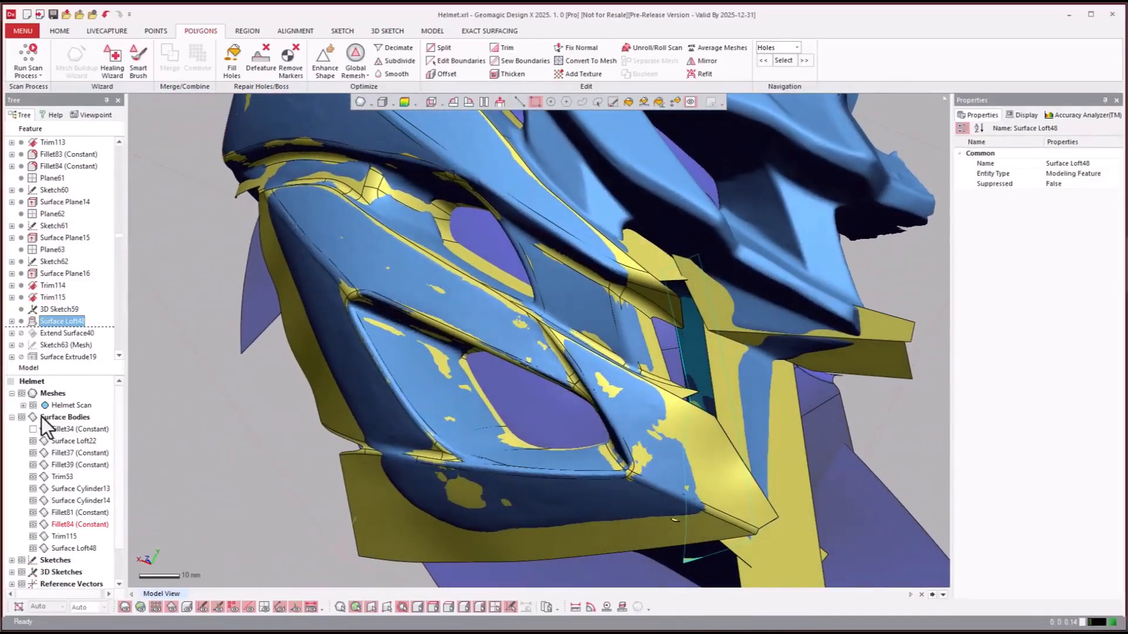
mouse_move(358, 440)
right_mouse_down()
mouse_move(558, 396)
mouse_move(662, 396)
mouse_move(750, 368)
mouse_move(378, 315)
mouse_move(328, 328)
right_mouse_up()
- Roll the model history forward to the Trim125 feature
scroll(57, 350, "down", 8)
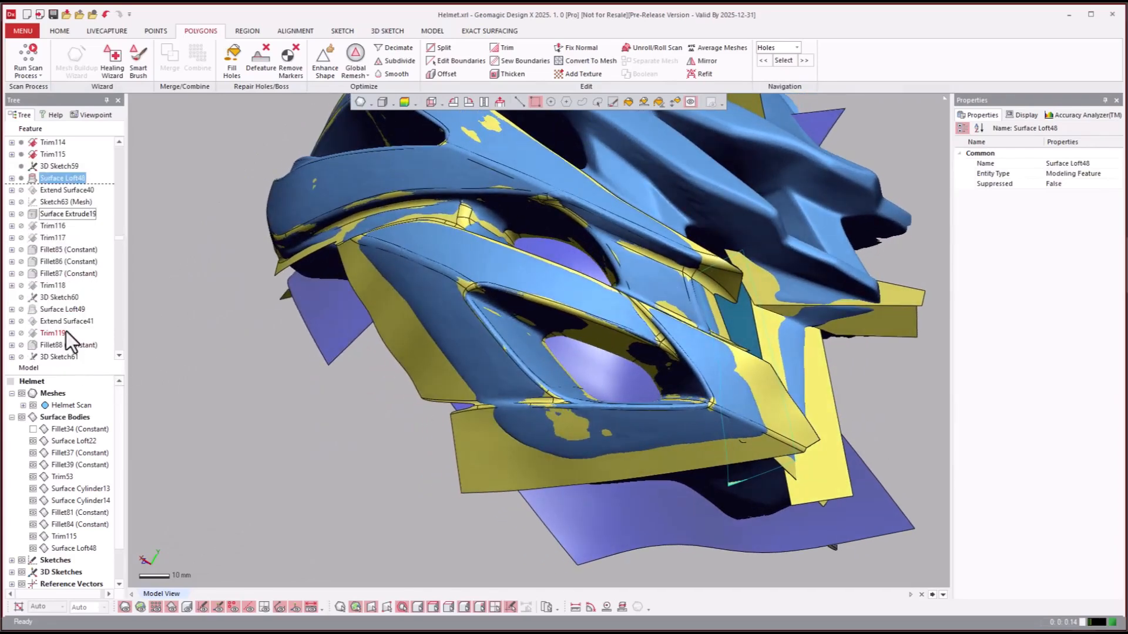
scroll(69, 319, "down", 3)
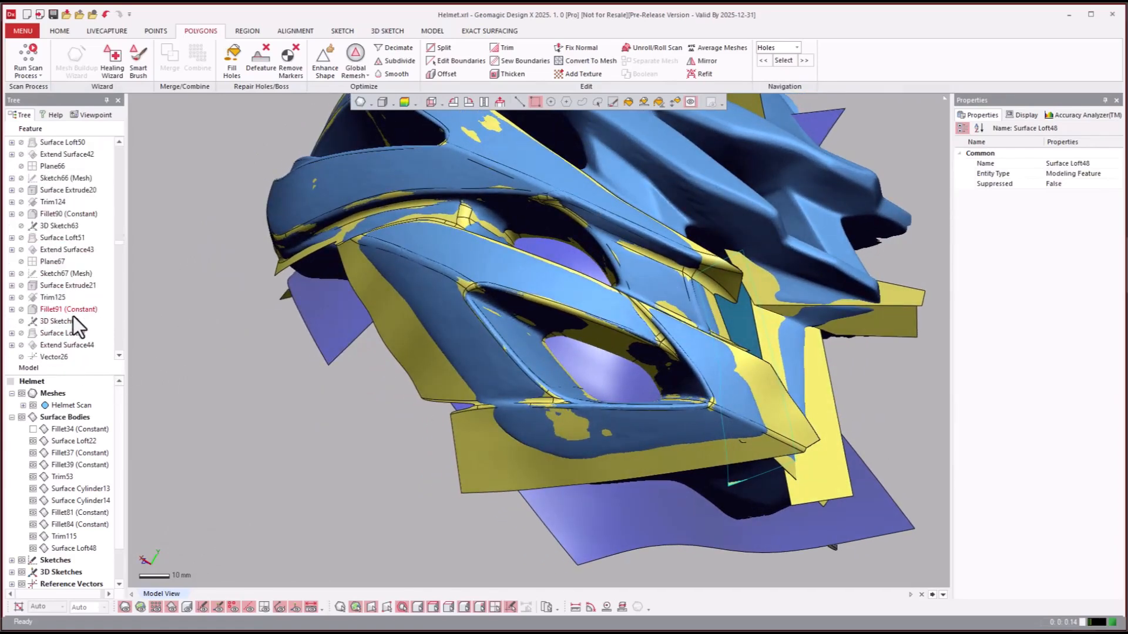
right_click(59, 300)
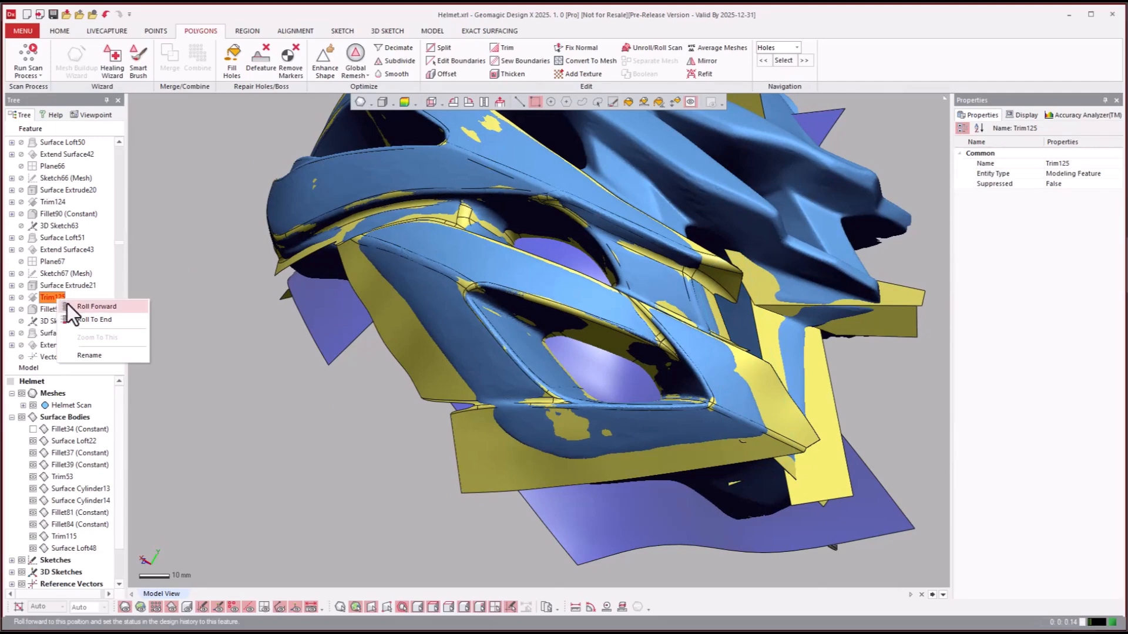
left_click(67, 304)
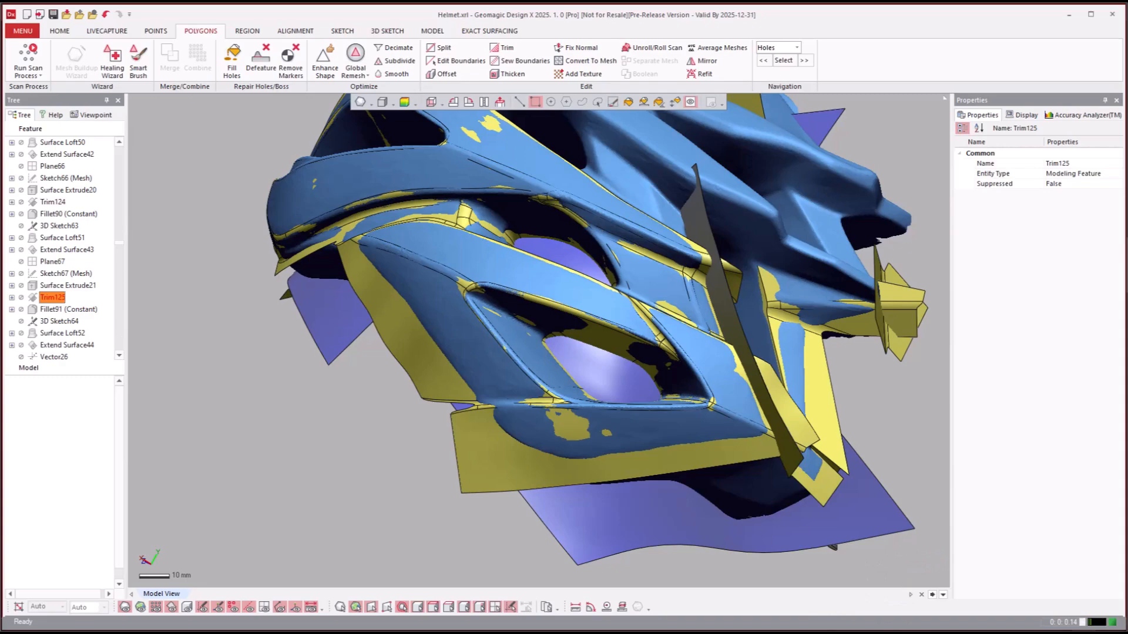
- Select Trim125 and examine the rear surfaces from several sides, with the helmet scan mesh hidden and shown again
right_click_drag(940, 431, 170, 340)
left_click(40, 297)
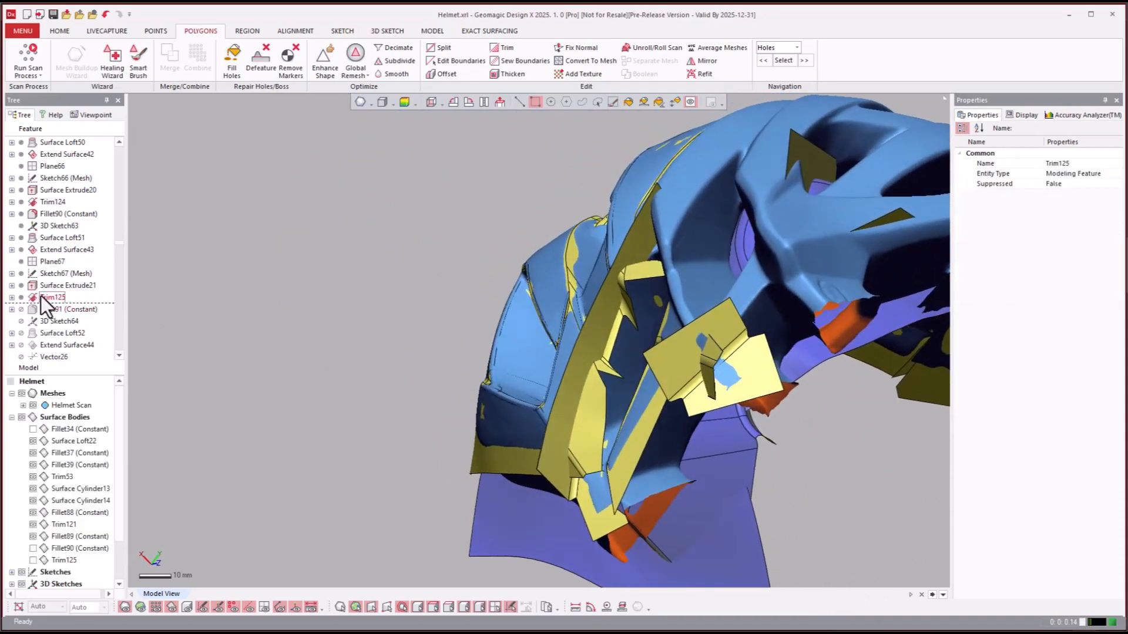
right_click_drag(916, 441, 840, 452)
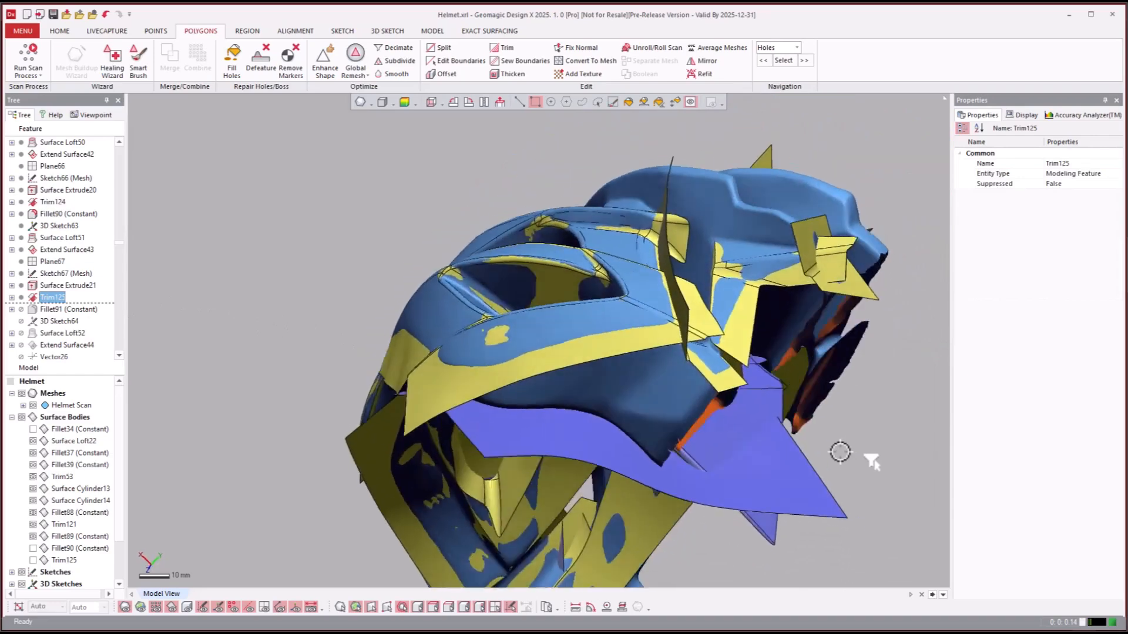
key("ctrl+1")
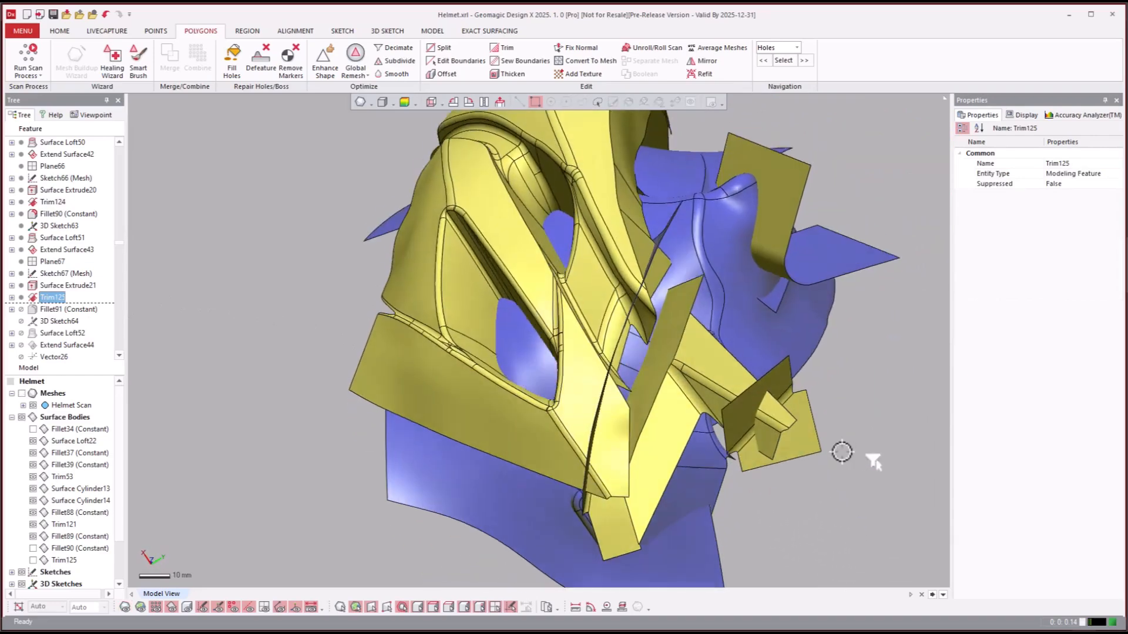
key("ctrl+1")
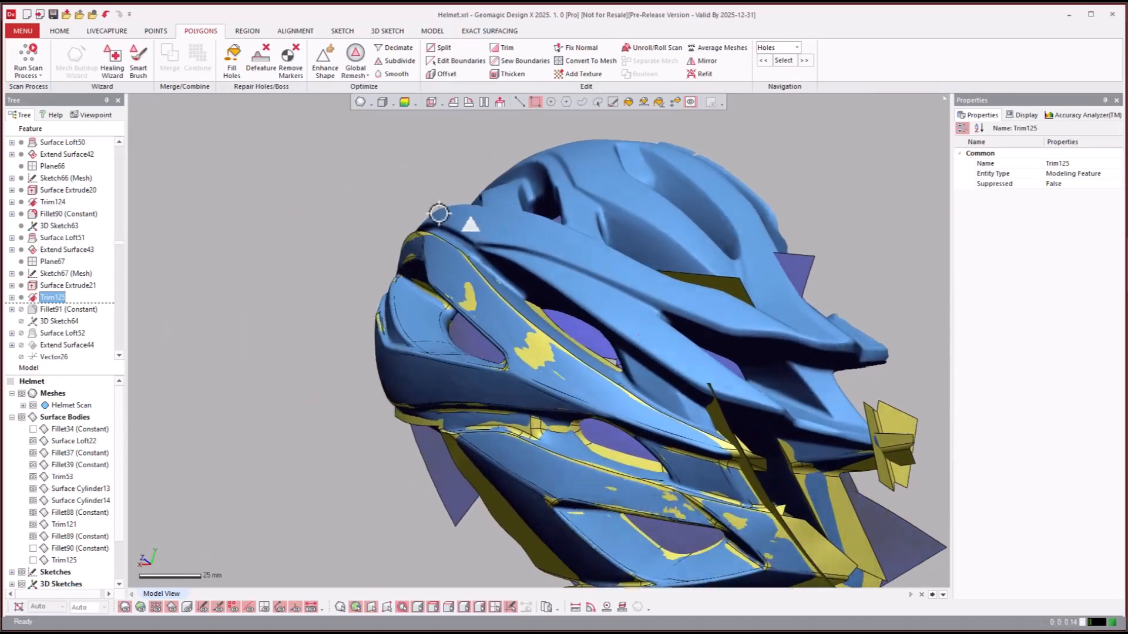
- Roll the model history forward to the Extend Surface45 feature
left_click(53, 322)
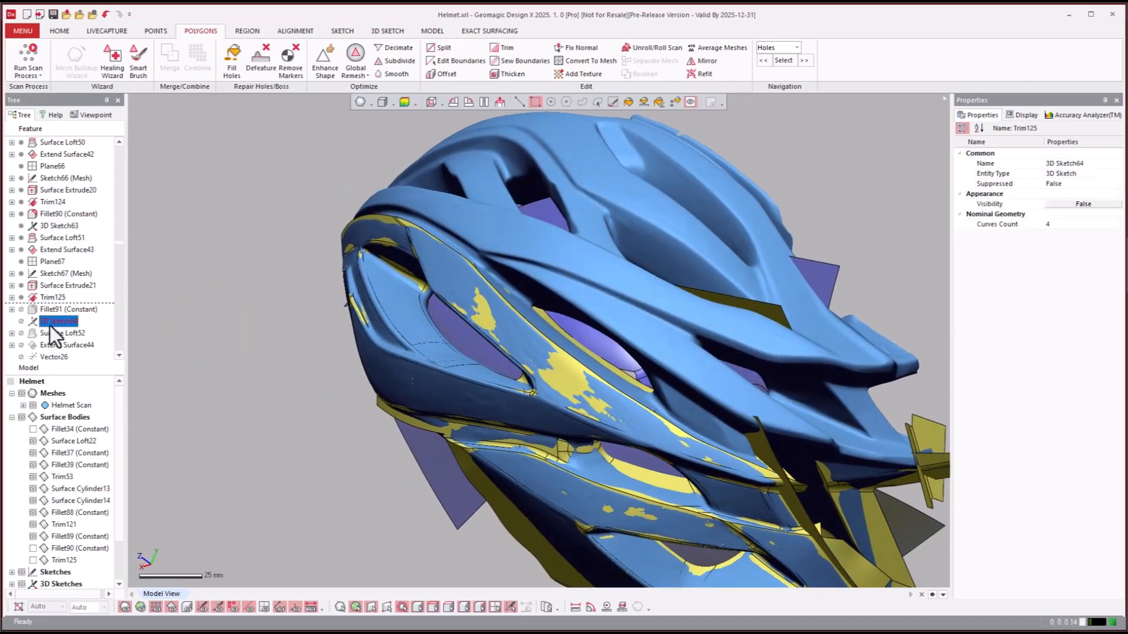
scroll(58, 325, "down", 6)
scroll(60, 323, "down", 6)
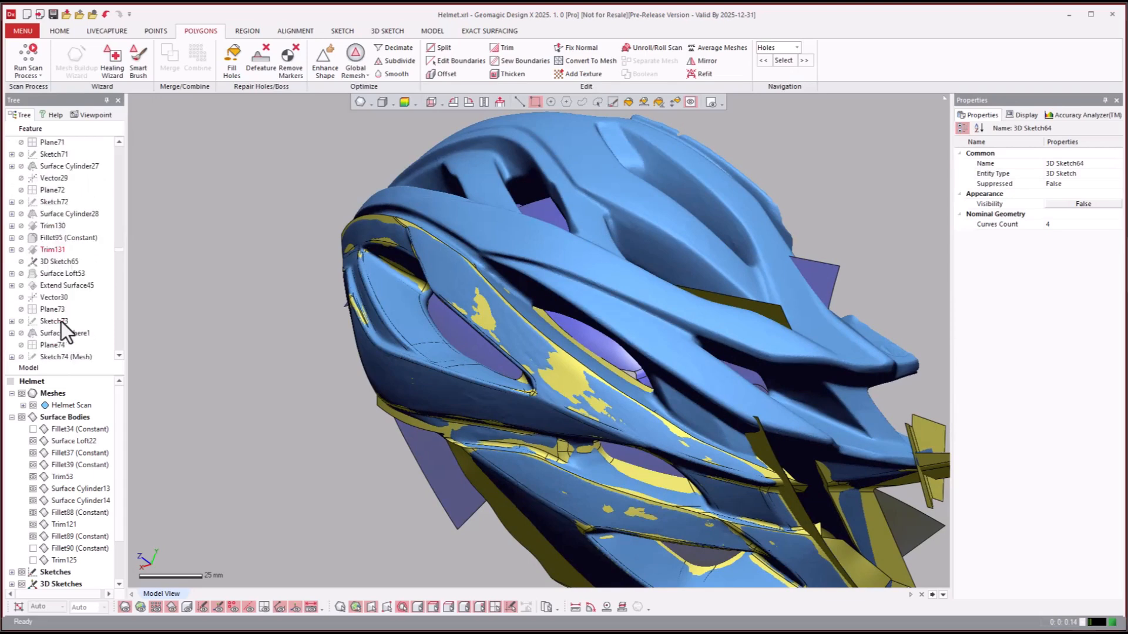
right_click(44, 288)
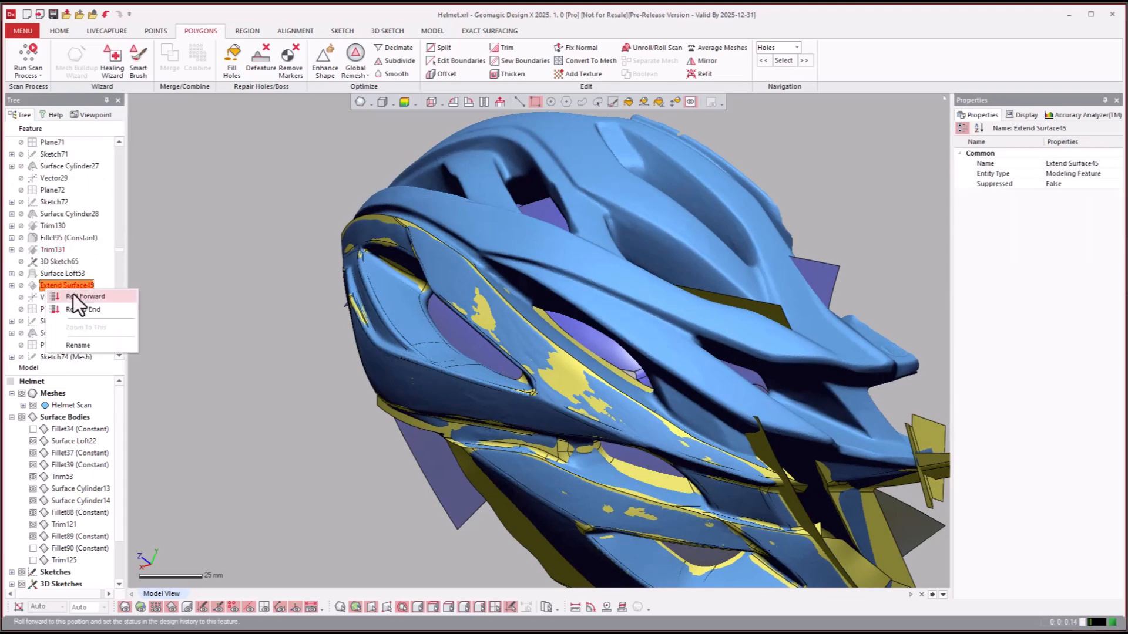
left_click(73, 293)
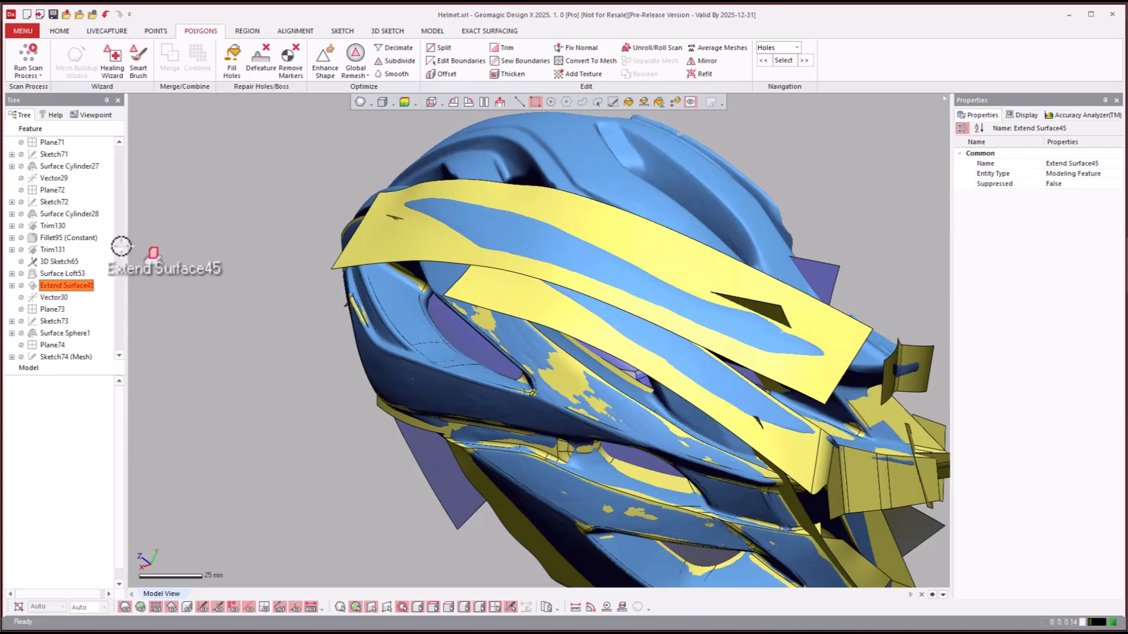
- Roll the model history forward to the Fillet118 (Constant) feature
left_click(54, 309)
scroll(329, 315, "down", 3)
right_click_drag(358, 314, 115, 323)
scroll(58, 298, "down", 5)
scroll(62, 293, "down", 10)
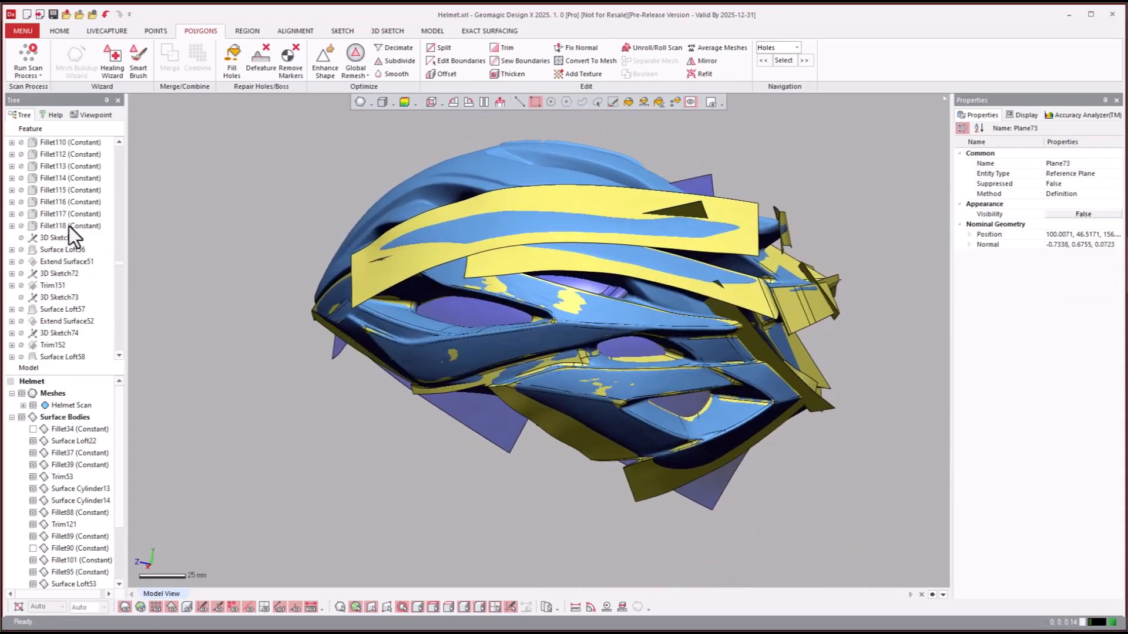
left_click(52, 222)
right_click(50, 225)
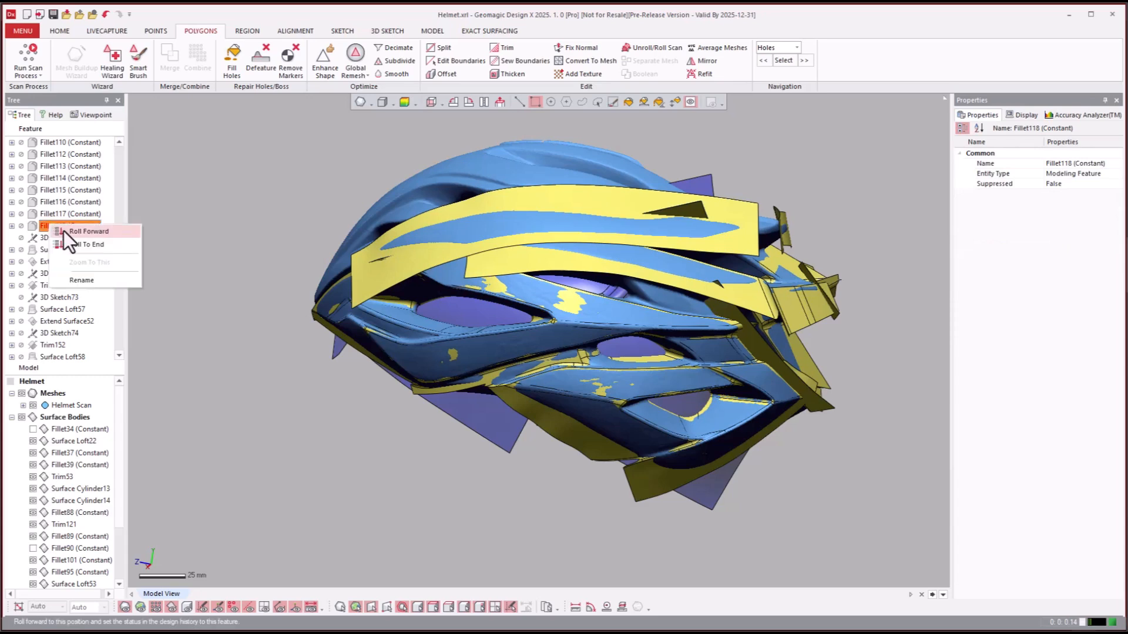
left_click(82, 230)
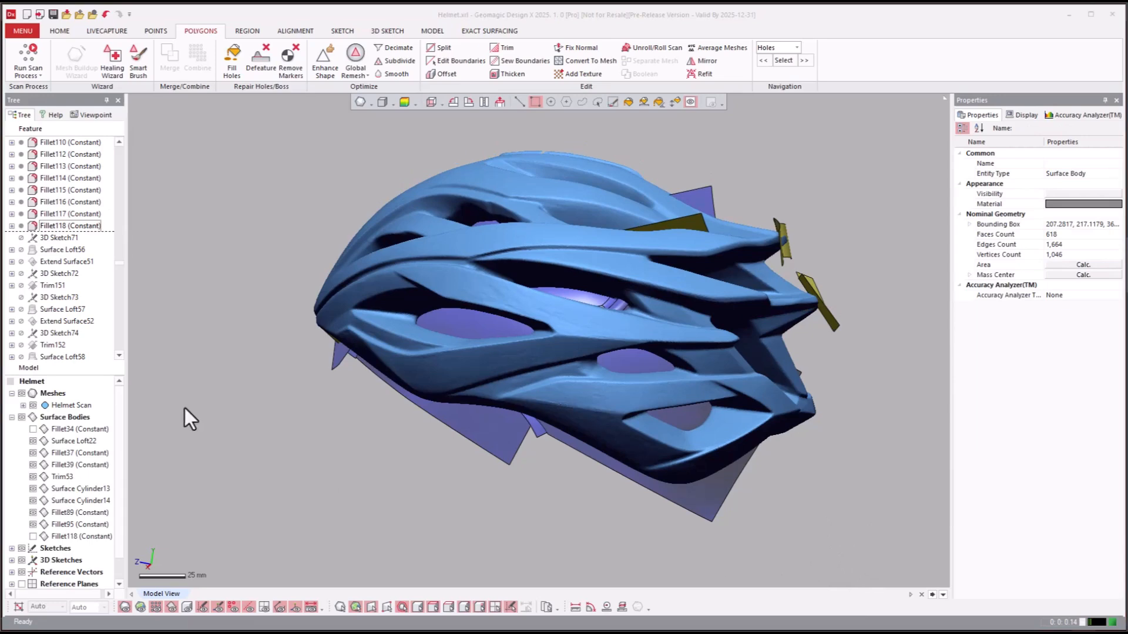
- Show the Fillet118 (Constant) surface body and hide the helmet scan mesh to inspect the filleted surfaces alone
left_click(33, 537)
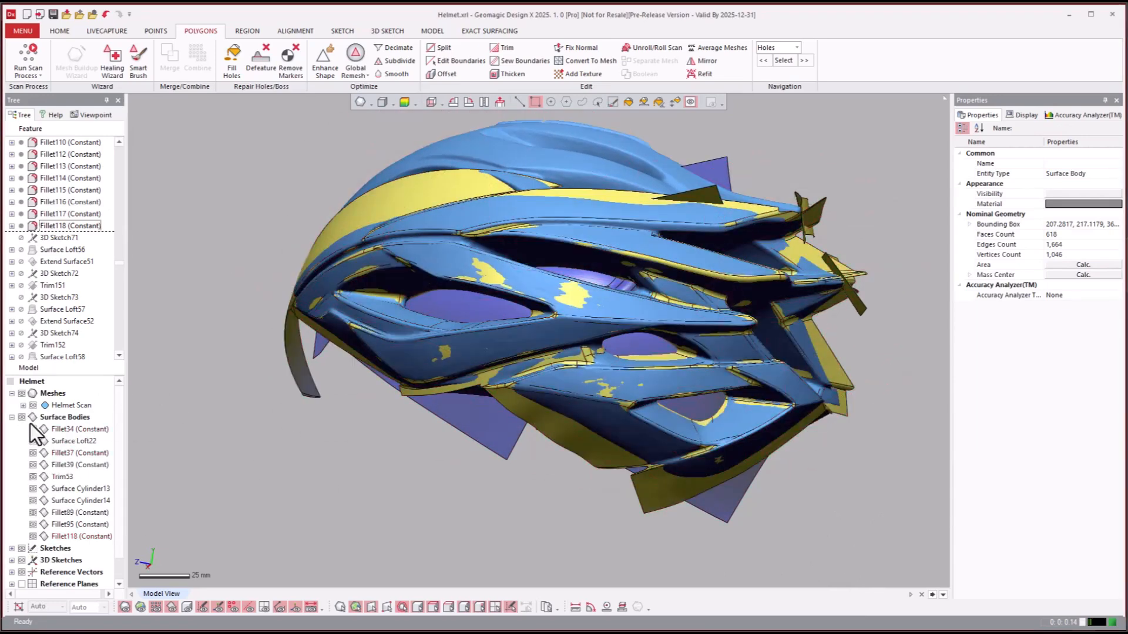
right_click_drag(405, 561, 433, 506)
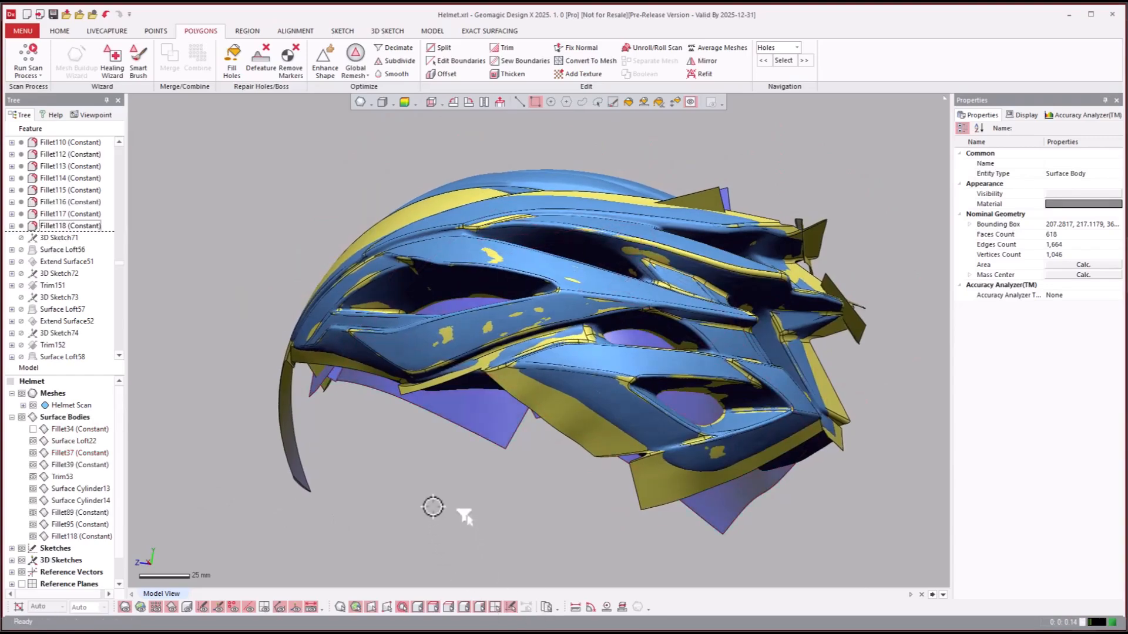
key("ctrl+1")
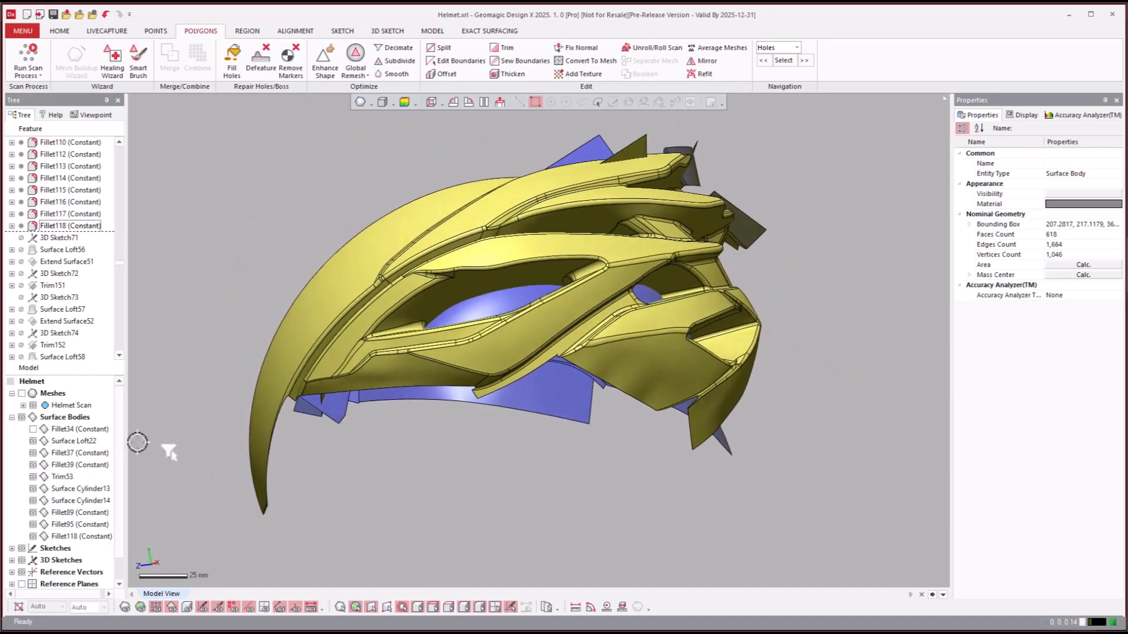
- Roll the model history forward to the Fillet135 (Constant) feature and examine the surfaces from the underside
left_click(46, 284)
scroll(52, 294, "down", 10)
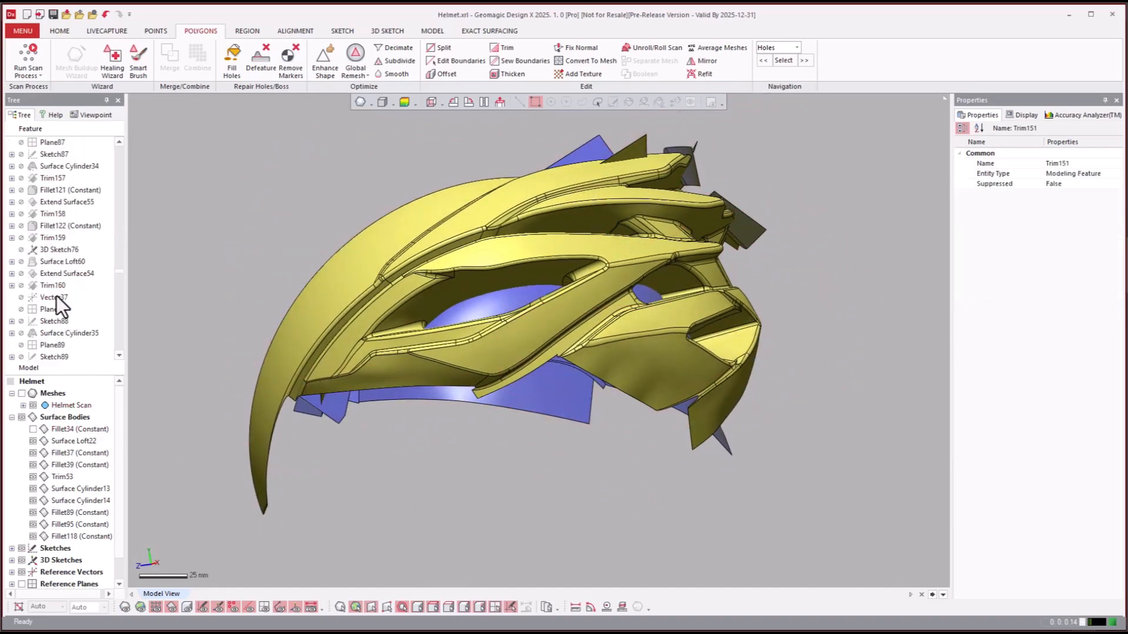
scroll(53, 295, "down", 4)
scroll(45, 281, "down", 3)
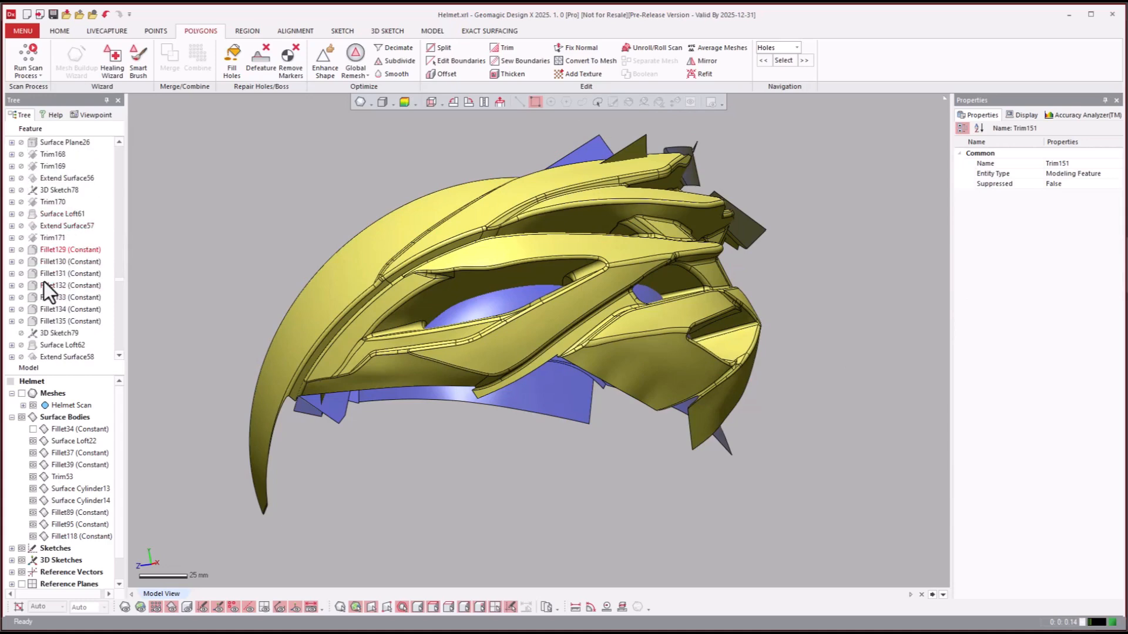
left_click(45, 322)
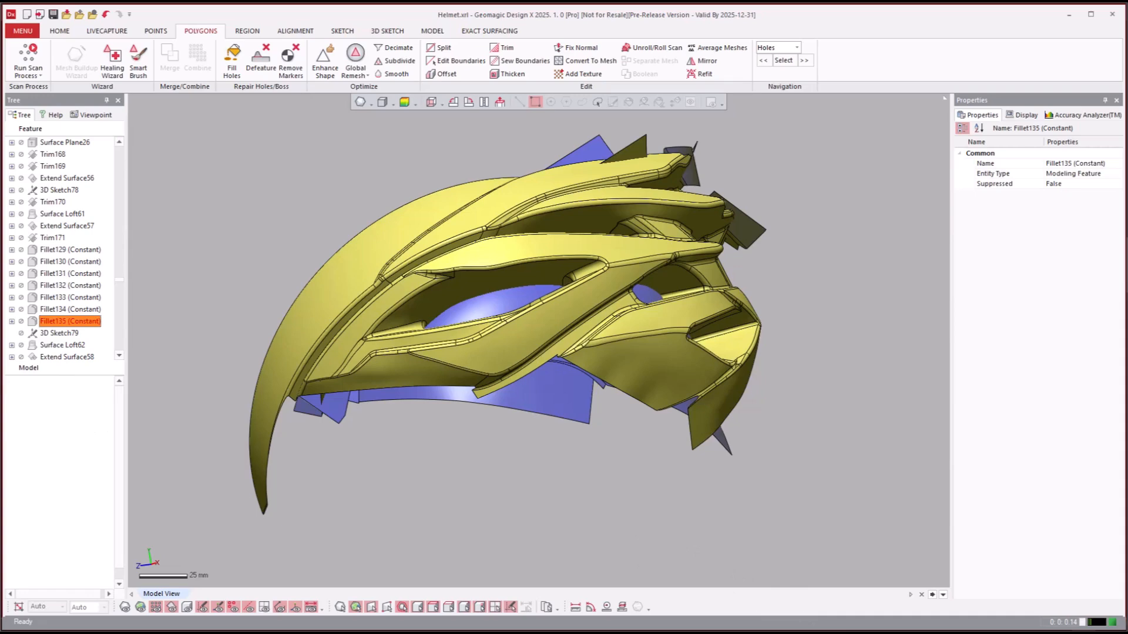
right_click_drag(823, 468, 766, 411)
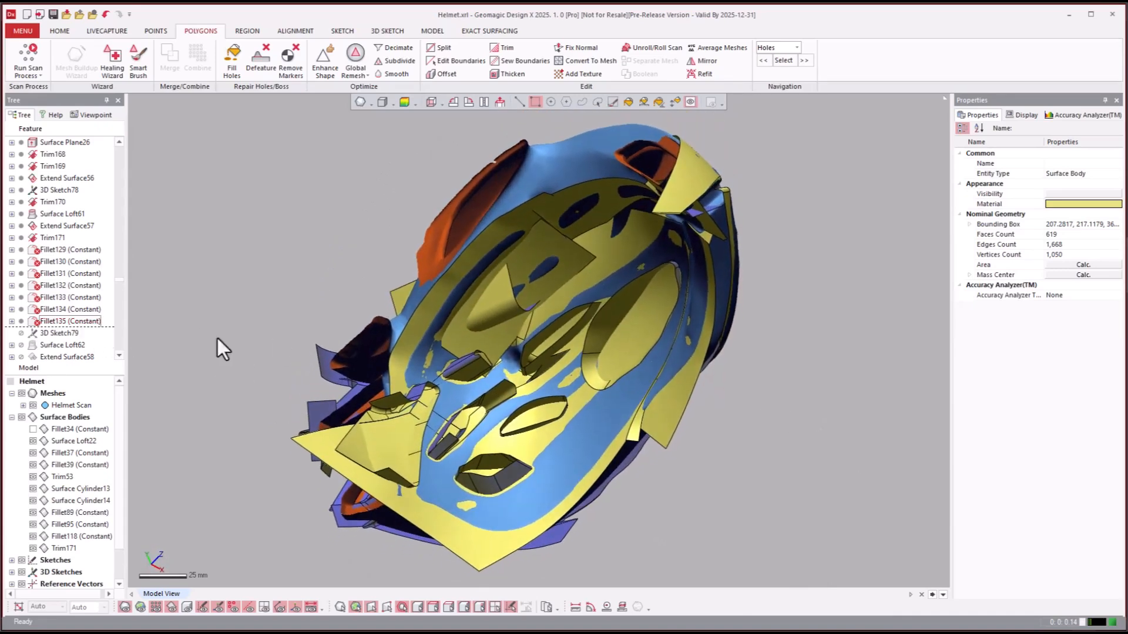
- Roll the model history forward to the Trim185 feature
left_click(44, 333)
scroll(44, 337, "down", 4)
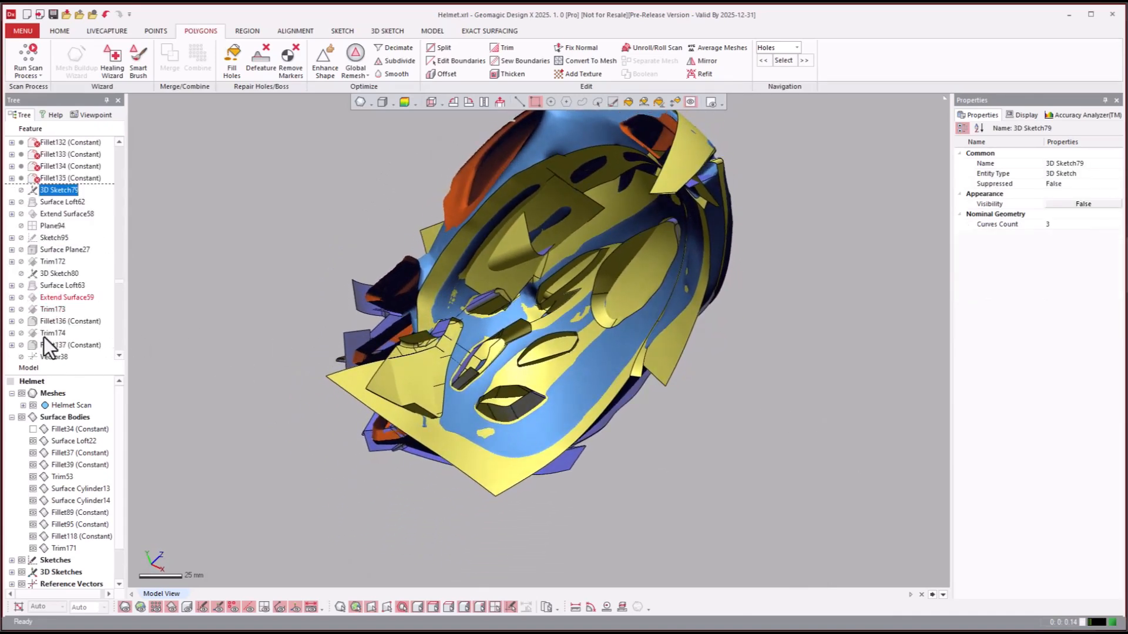
left_click(62, 321)
right_click(62, 320)
left_click(79, 324)
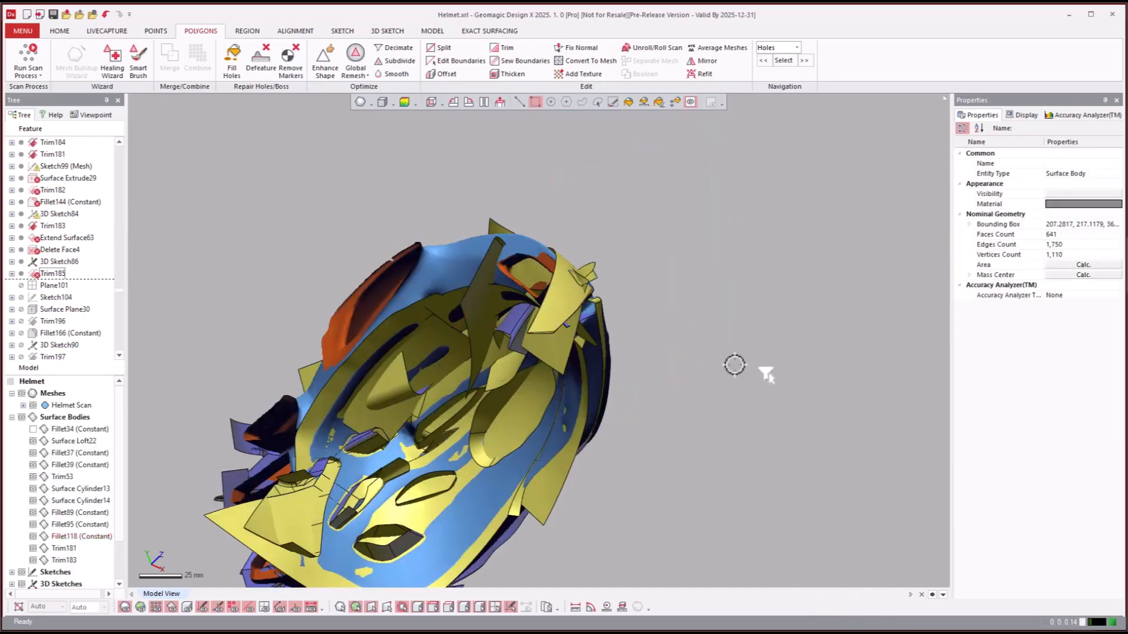
- Compare the trimmed surfaces with the helmet scan by alternately hiding the mesh and the surface bodies, ending with the scan mesh alone
right_click_drag(658, 291, 506, 425)
key("ctrl+1")
key("ctrl+1")
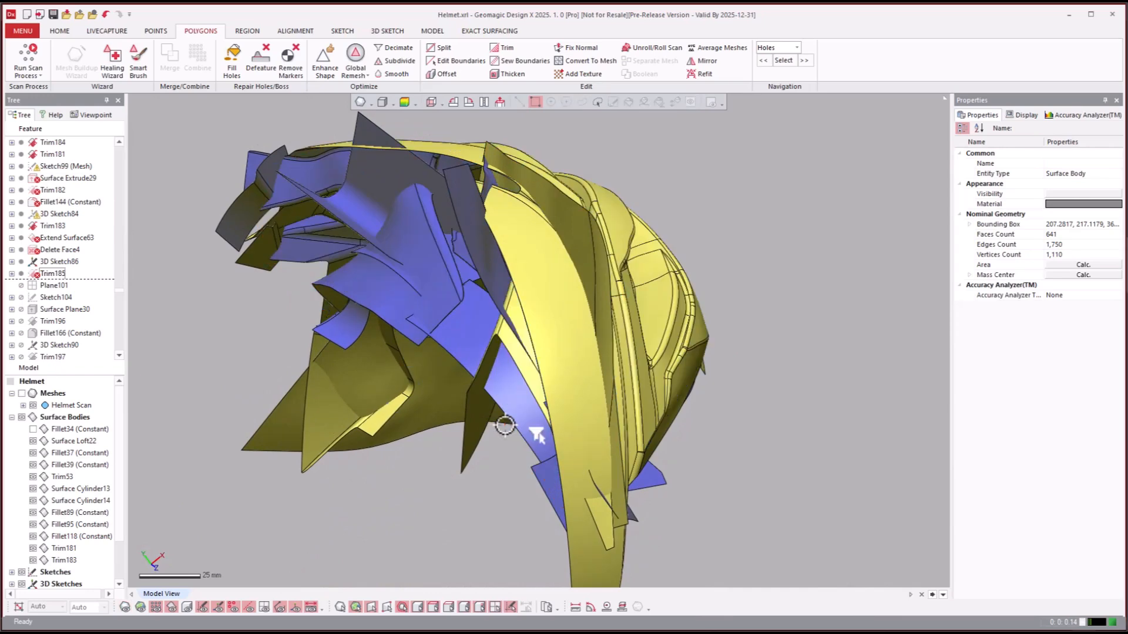
key("ctrl+3")
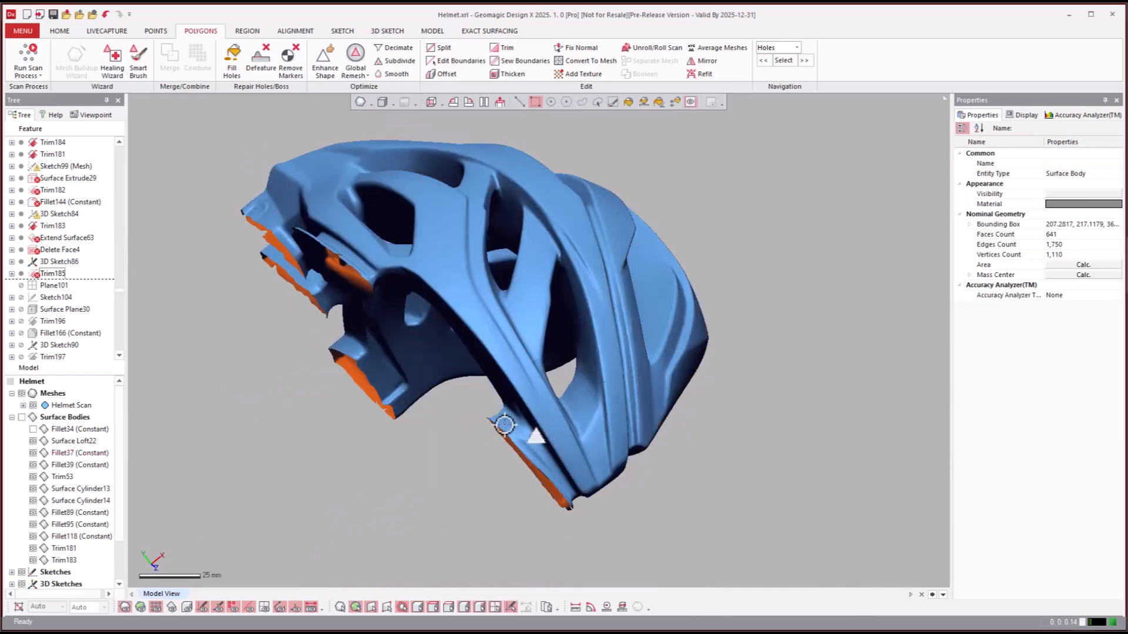
key("ctrl+3")
key("ctrl+3")
key("ctrl+3")
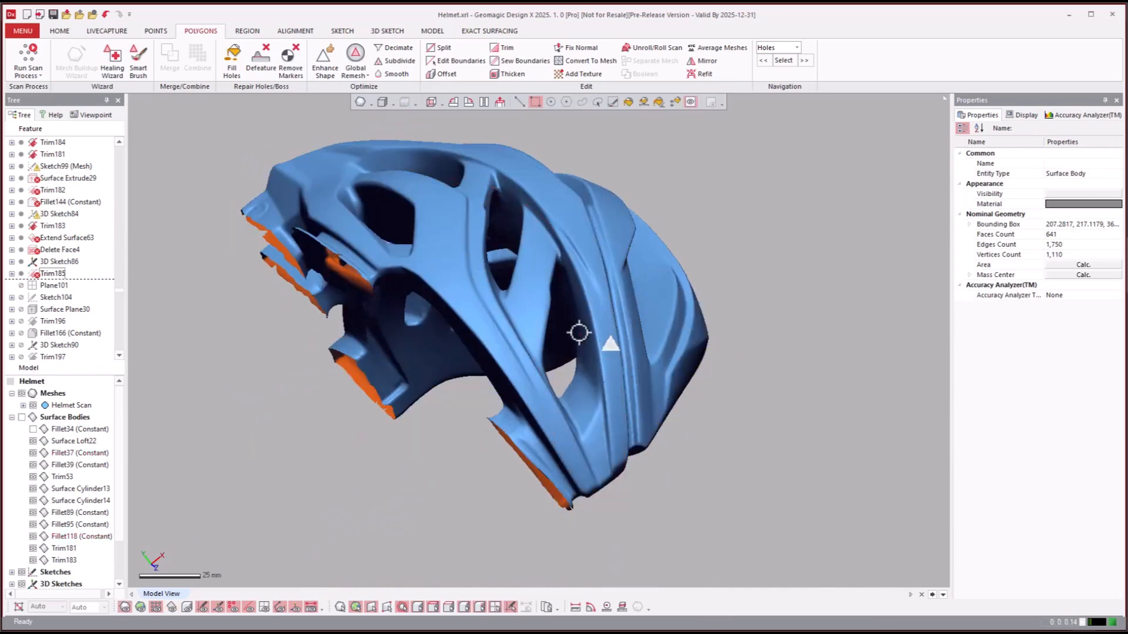
key("ctrl+3")
right_click_drag(682, 378, 805, 459)
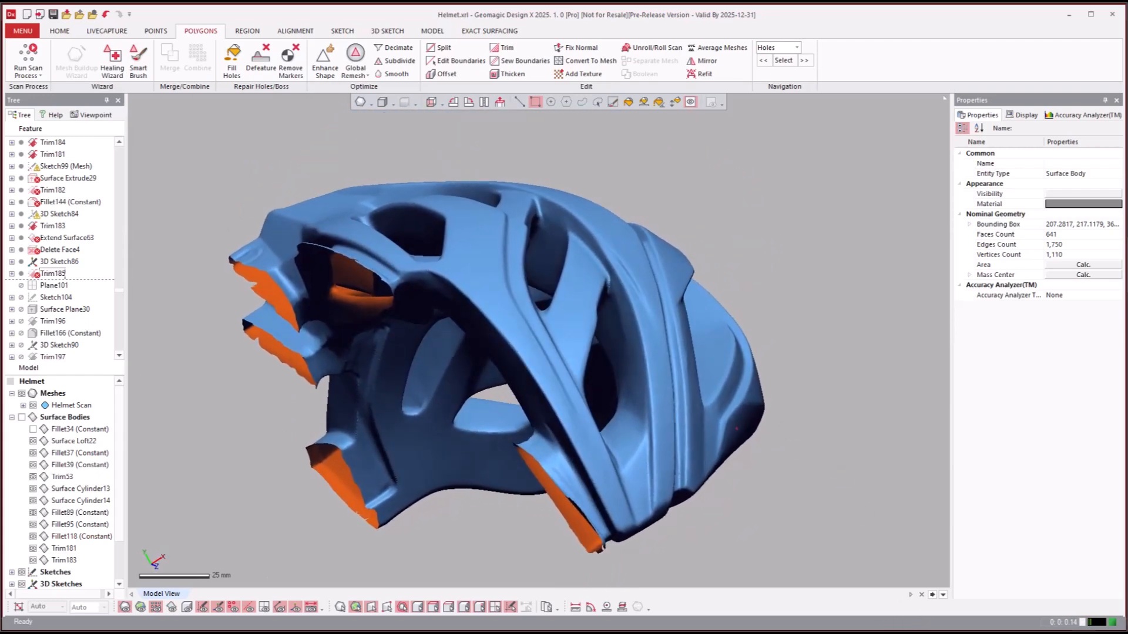
- Roll the model history forward to the Trim192 feature
scroll(65, 322, "down", 4)
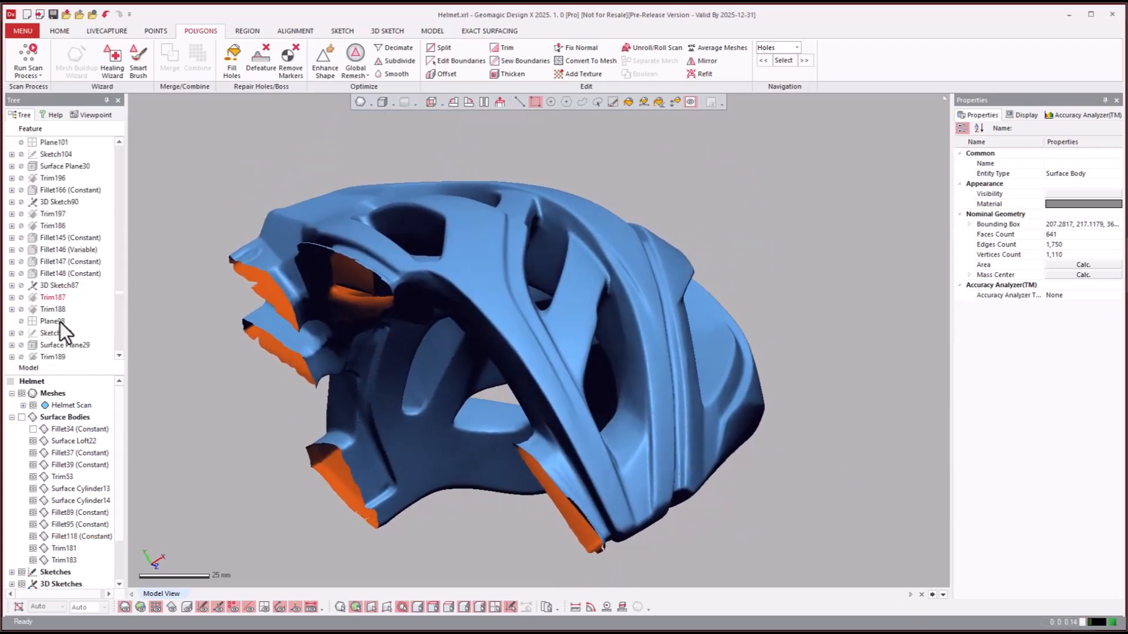
left_click(66, 302)
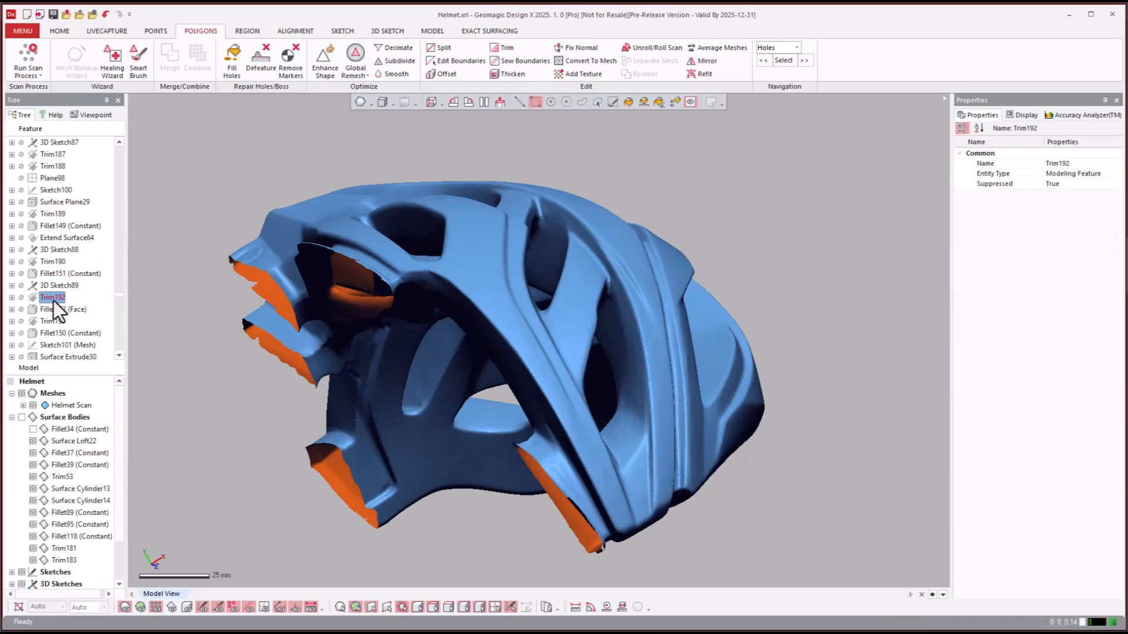
right_click(54, 301)
left_click(70, 308)
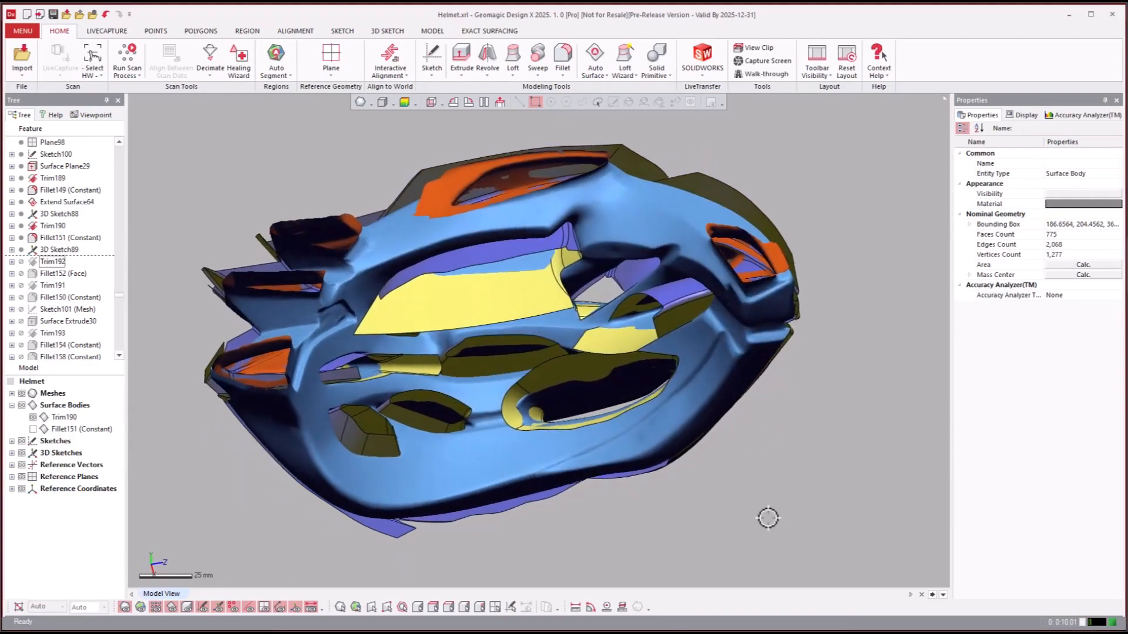
- Show the Fillet151 (Constant) surface body and hide the helmet scan mesh
left_click(33, 428)
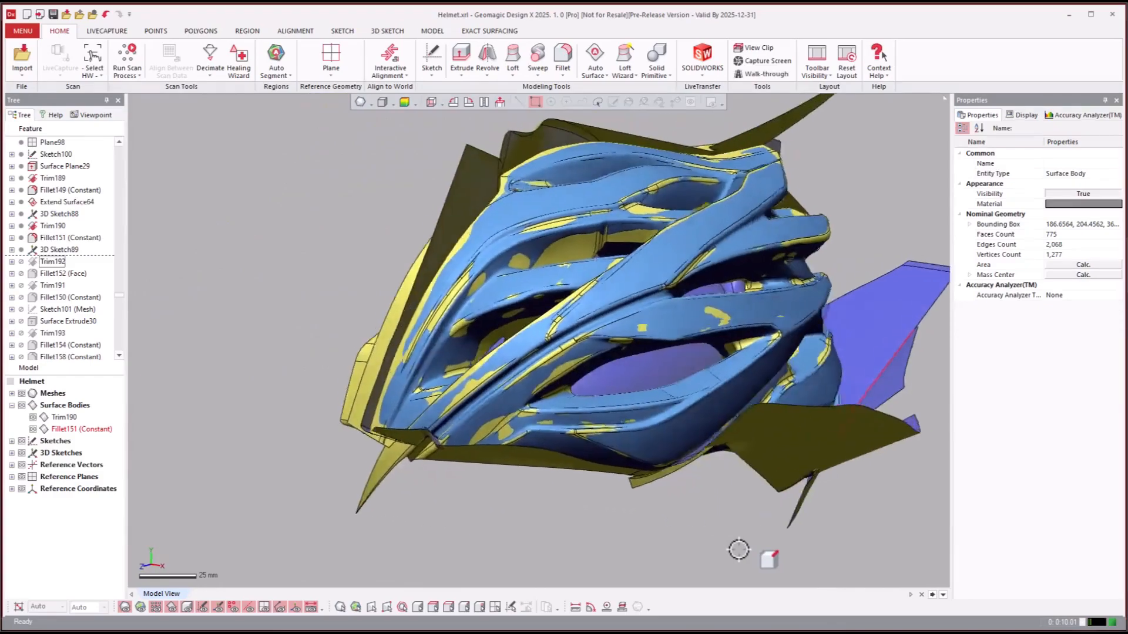
key("ctrl+1")
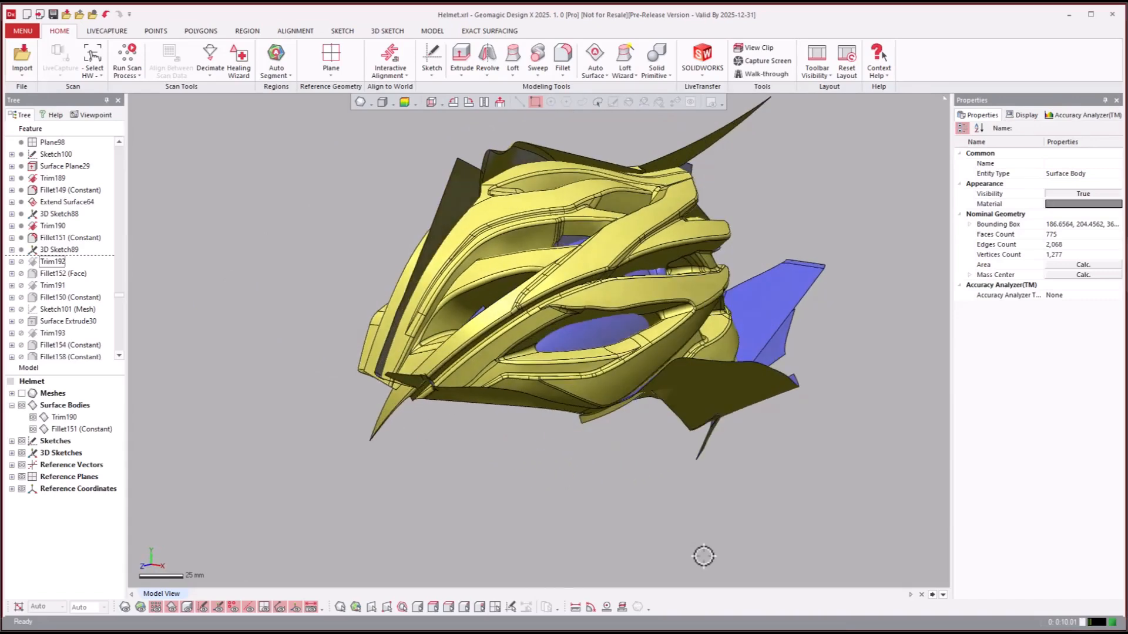
- Roll the model history forward to 3D Sketch91 and inspect the trimmed half-helmet surface body
left_click(51, 285)
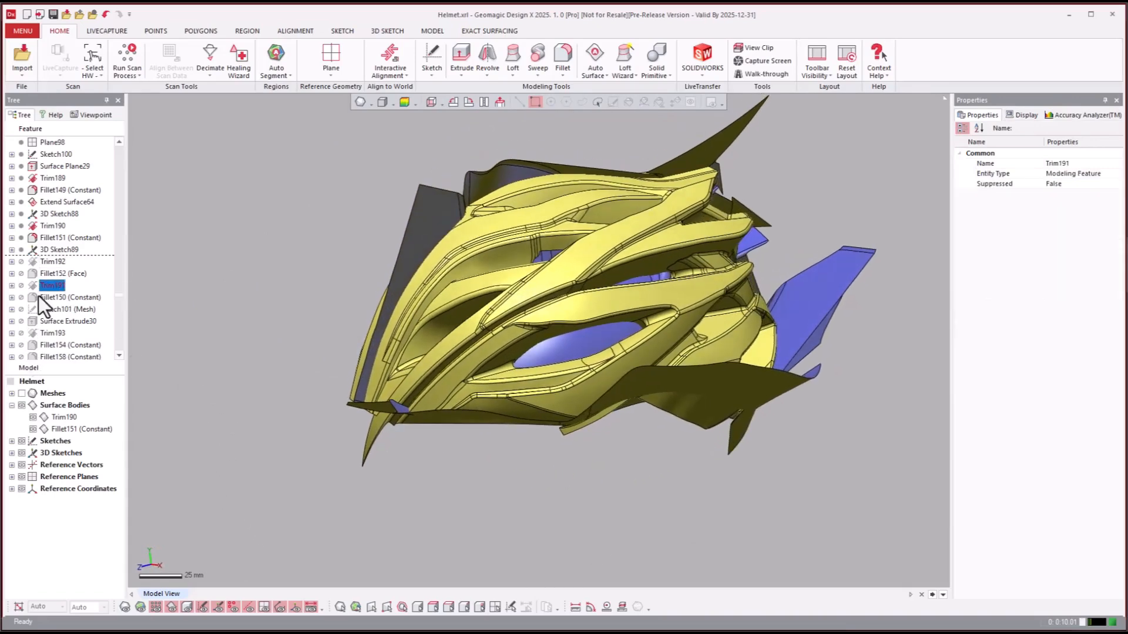
scroll(59, 317, "down", 15)
scroll(72, 302, "down", 1)
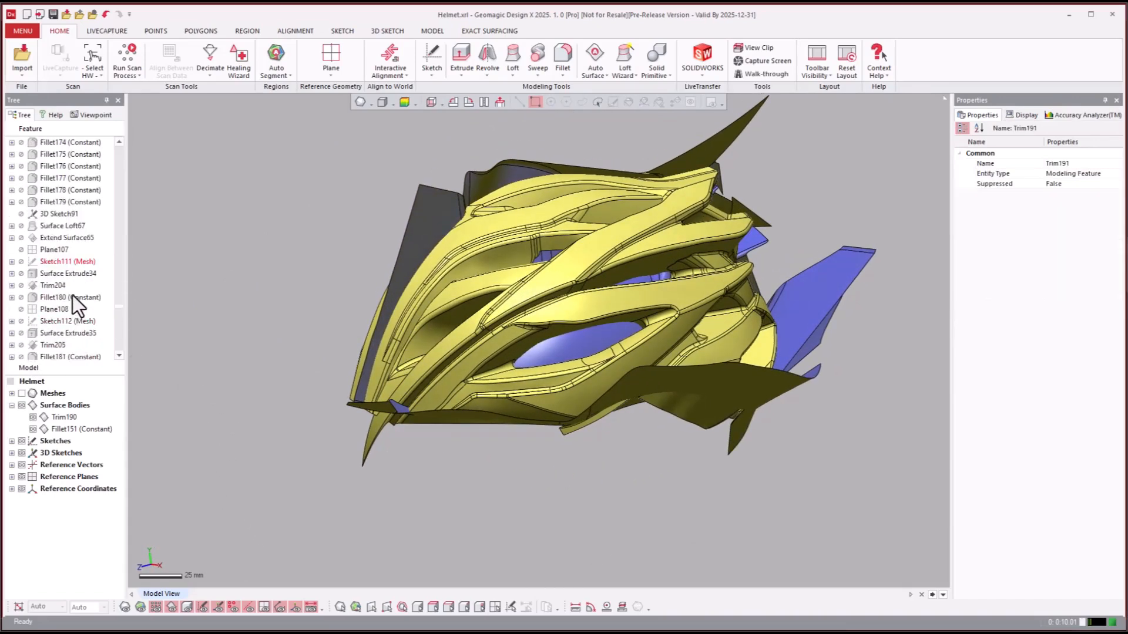
right_click(48, 215)
left_click(60, 221)
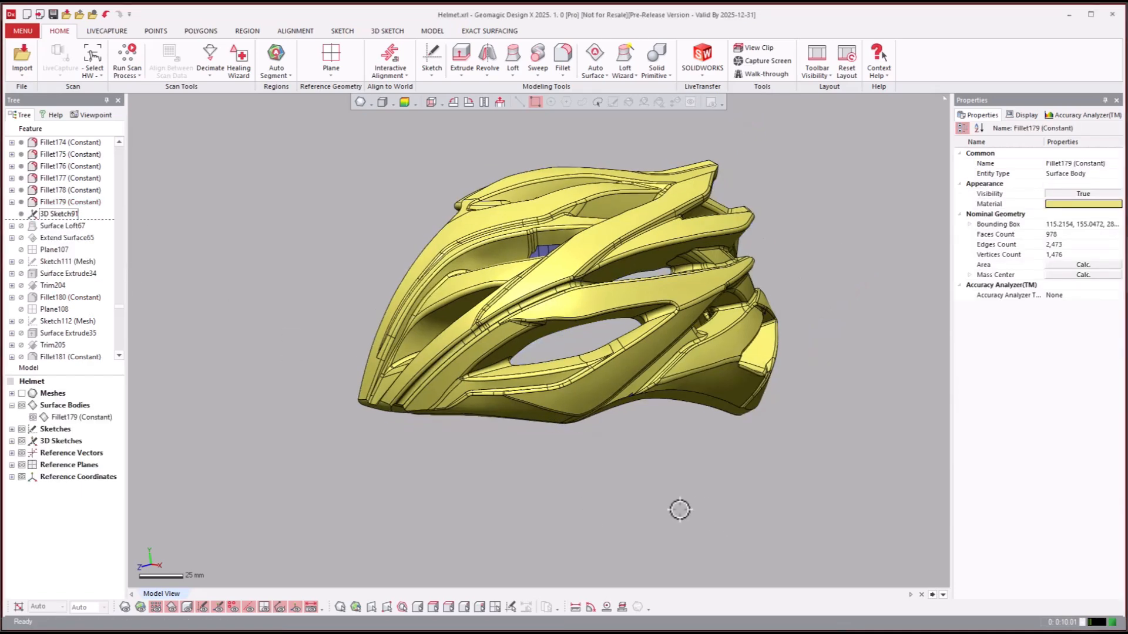
right_click_drag(501, 437, 227, 251)
- Roll the model history forward to the Surface Loft69 feature
scroll(541, 355, "up", 5)
left_click(55, 259)
scroll(52, 273, "down", 14)
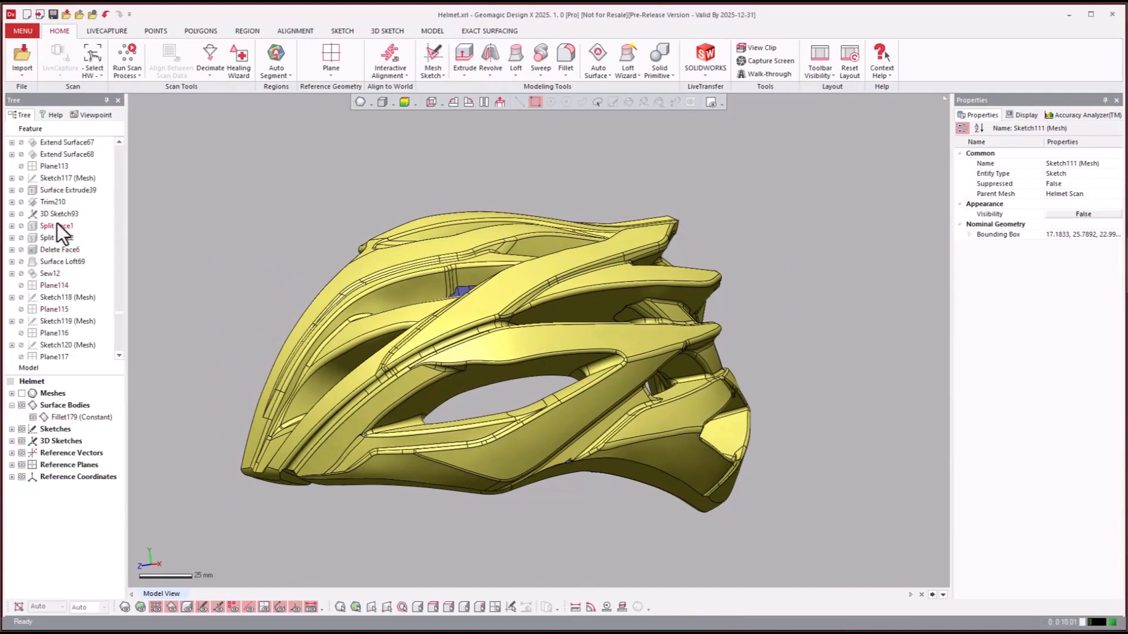
right_click(42, 266)
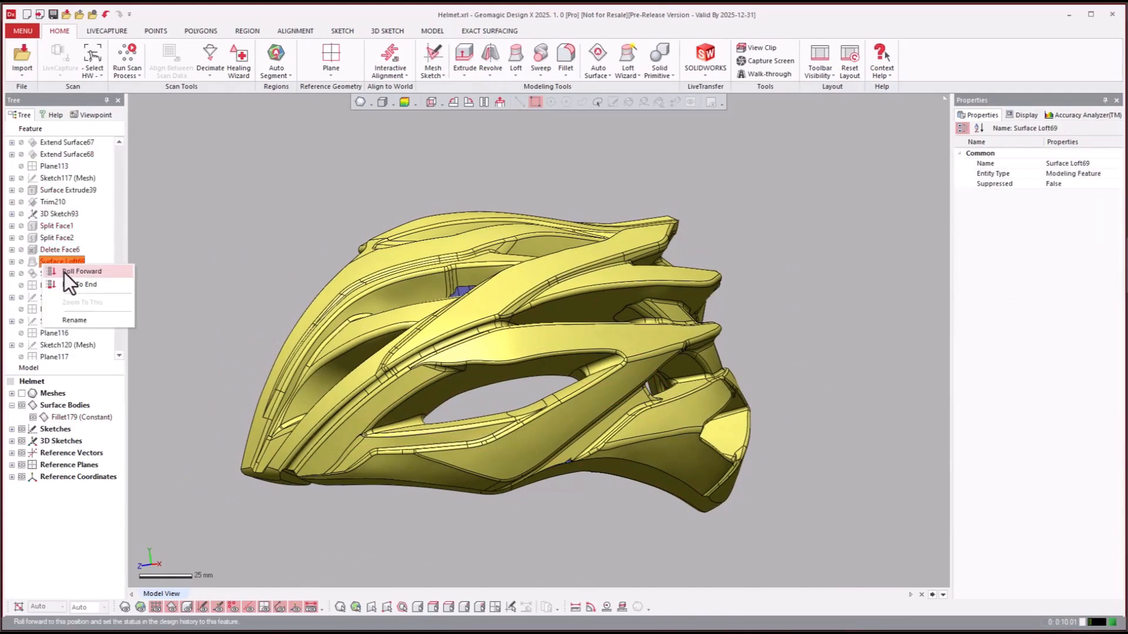
left_click(64, 273)
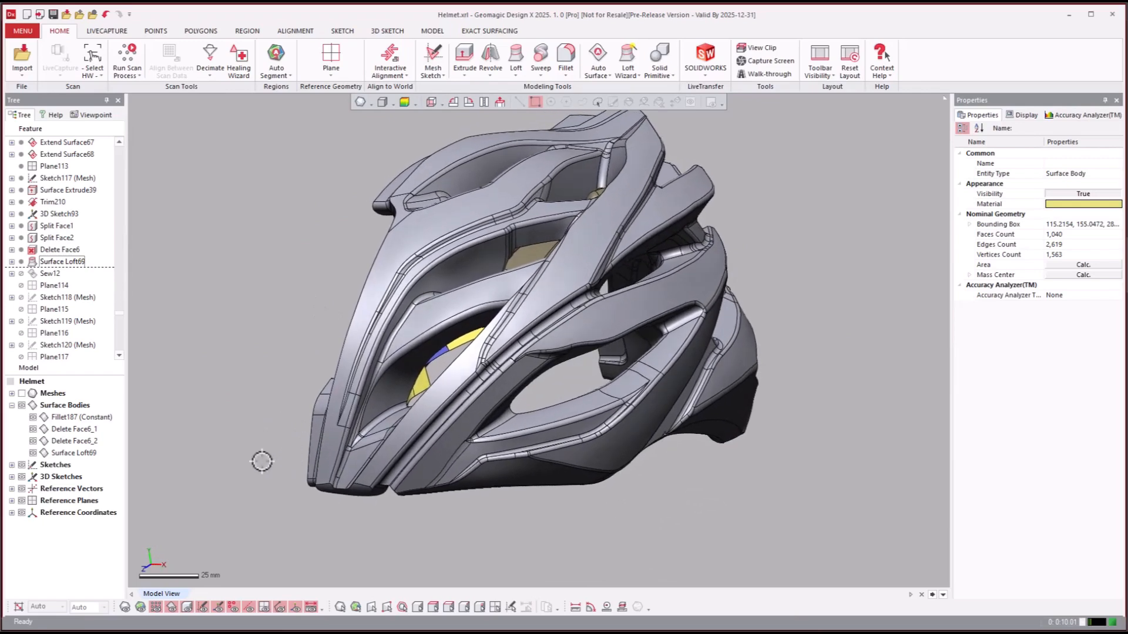
- Roll the model history forward to the Surface Extrude40 feature
scroll(52, 310, "down", 10)
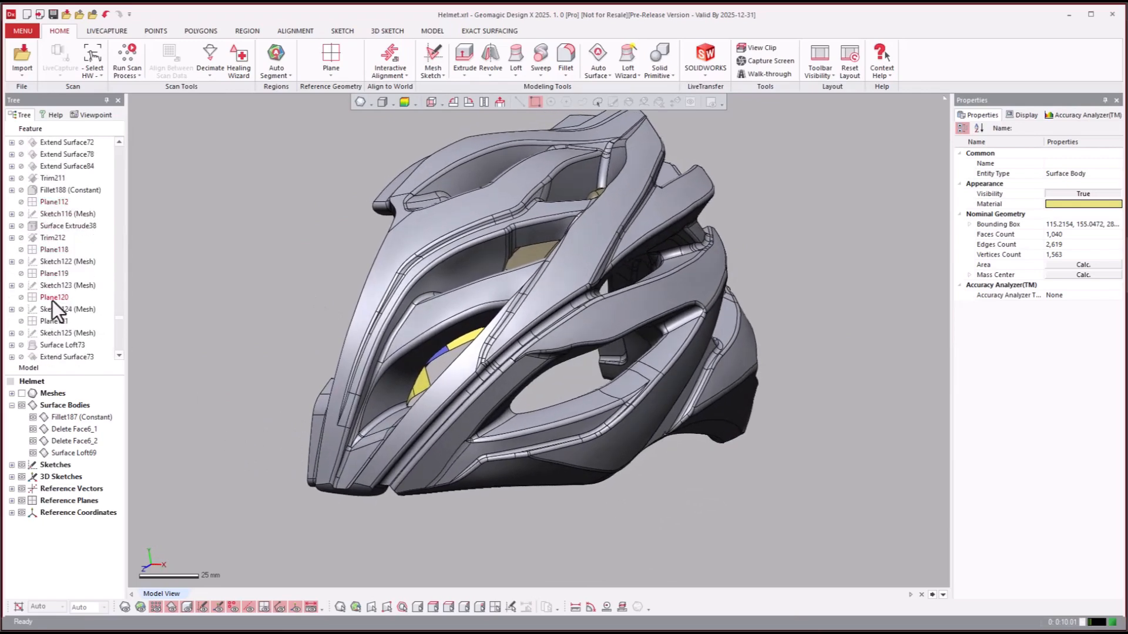
scroll(52, 297, "down", 4)
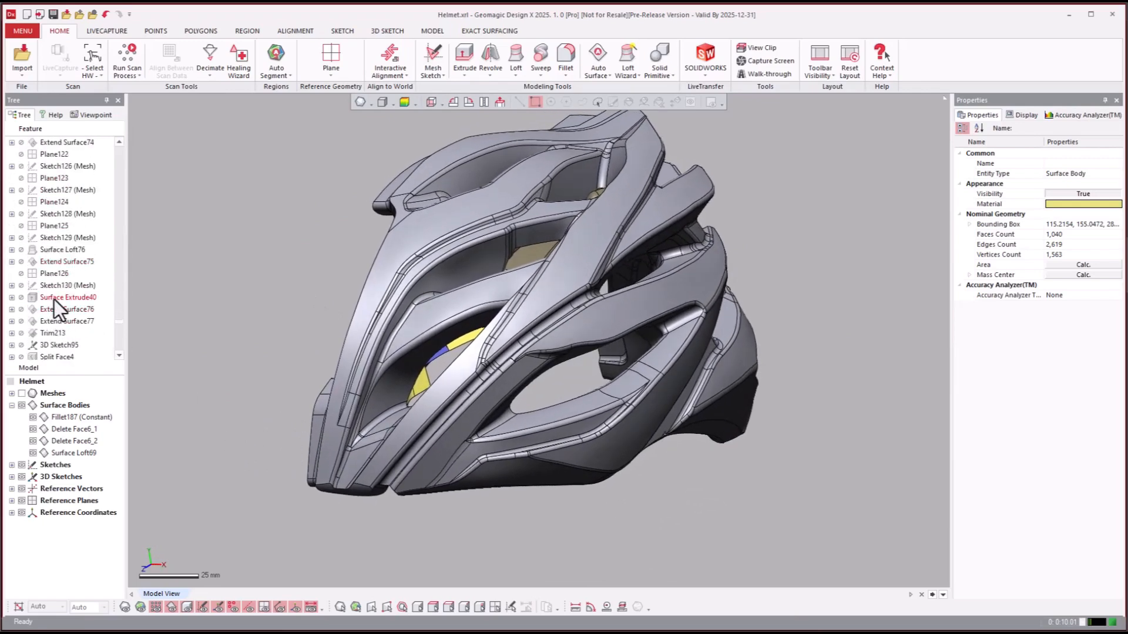
left_click(54, 299)
right_click(52, 298)
left_click(63, 304)
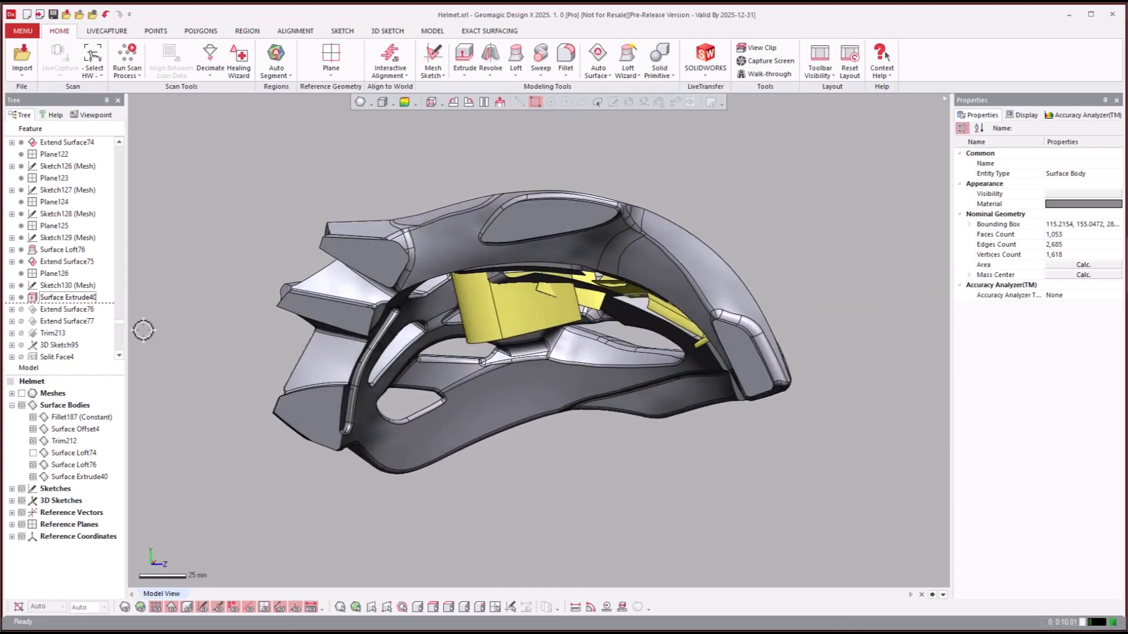
- Roll the model history forward to the complete mirrored helmet solid body
left_click(54, 311)
scroll(53, 321, "down", 10)
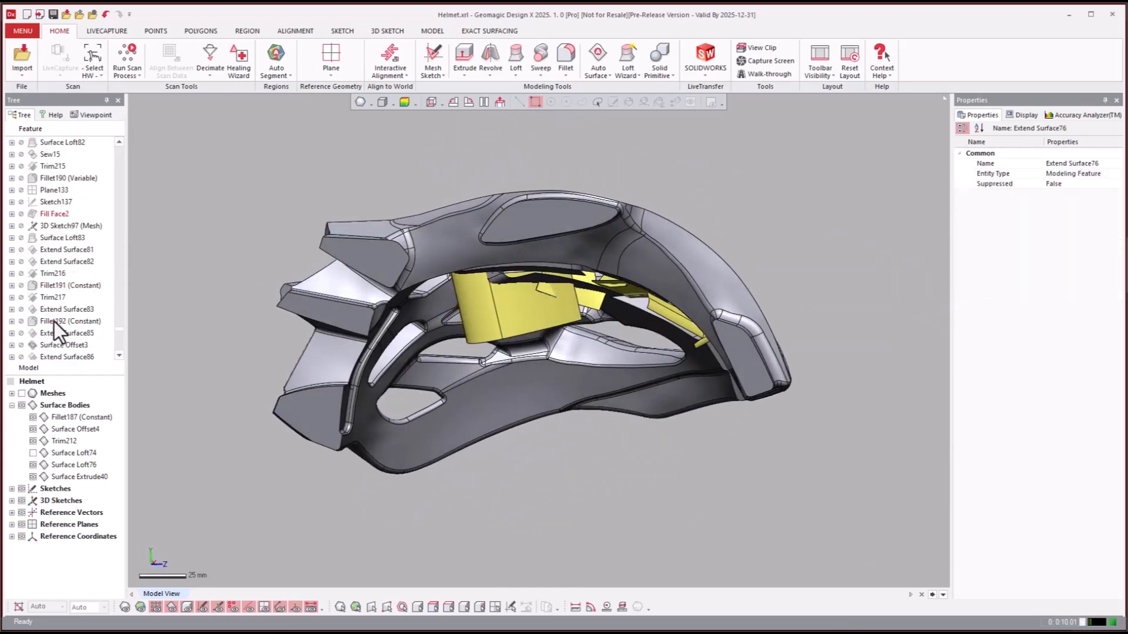
scroll(65, 327, "down", 10)
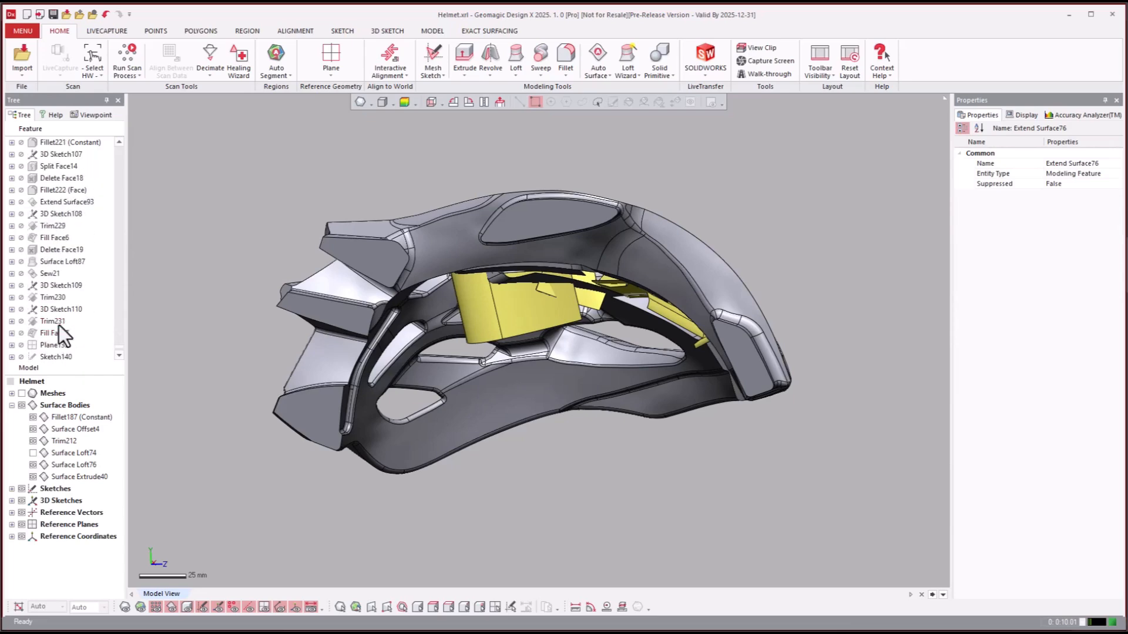
scroll(62, 323, "down", 3)
left_click(58, 347)
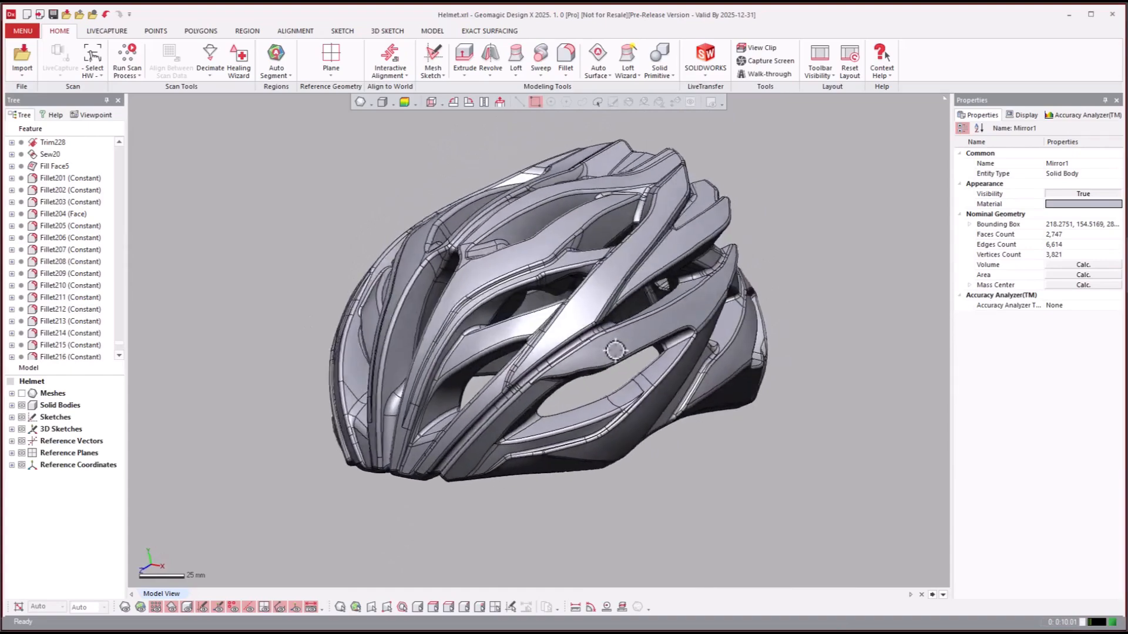
- Overlay the helmet scan mesh on the mirrored solid for comparison, and hide it again
key("ctrl+1")
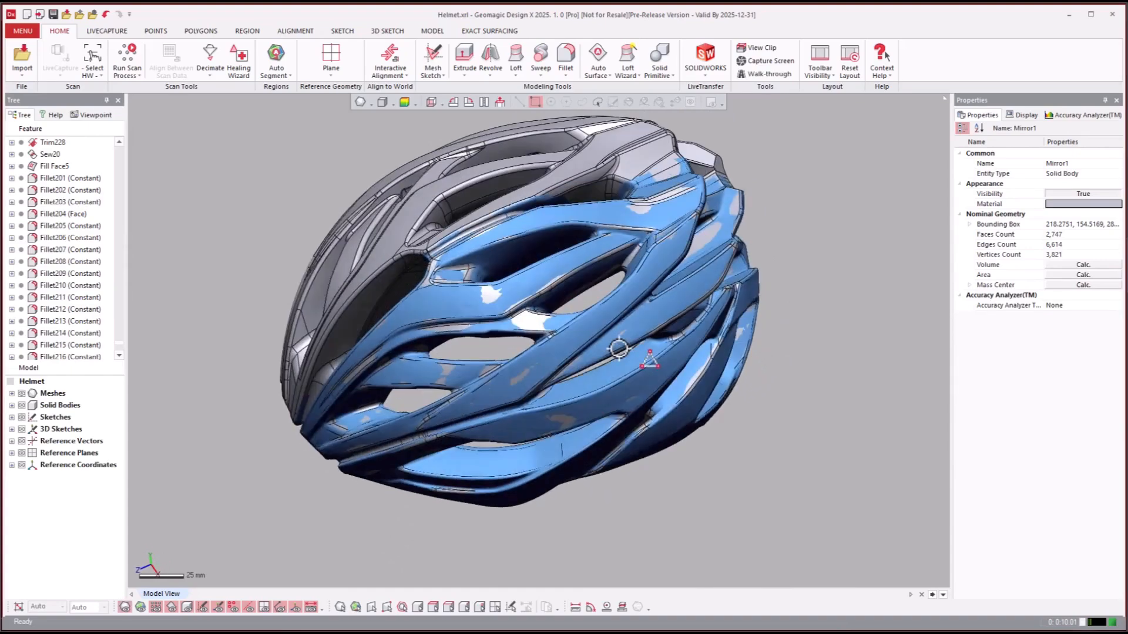
key("ctrl+1")
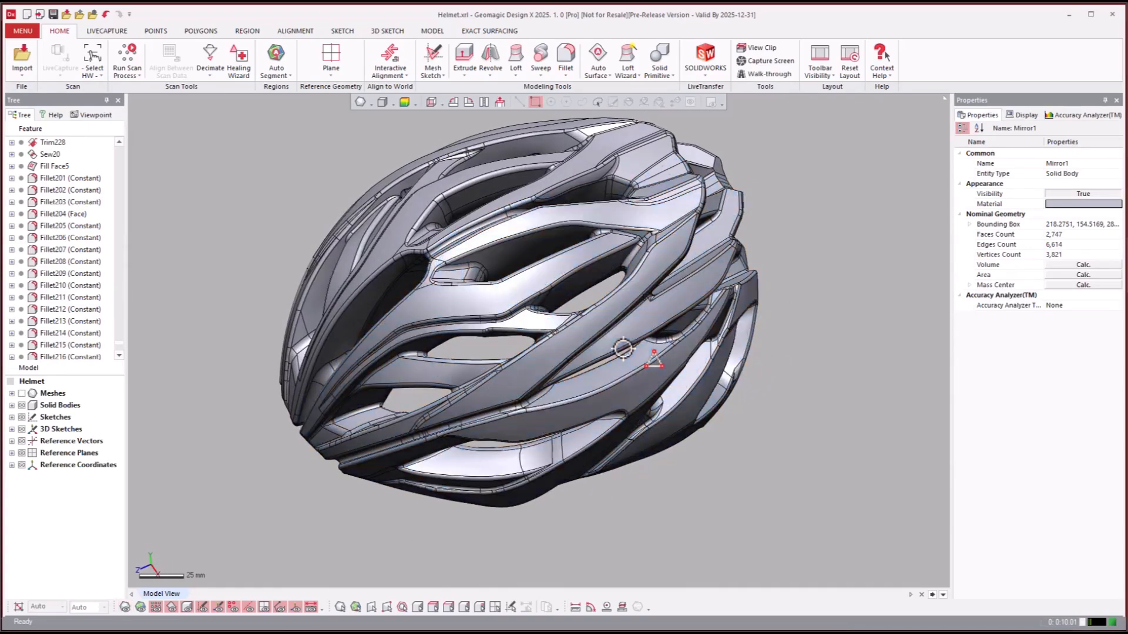